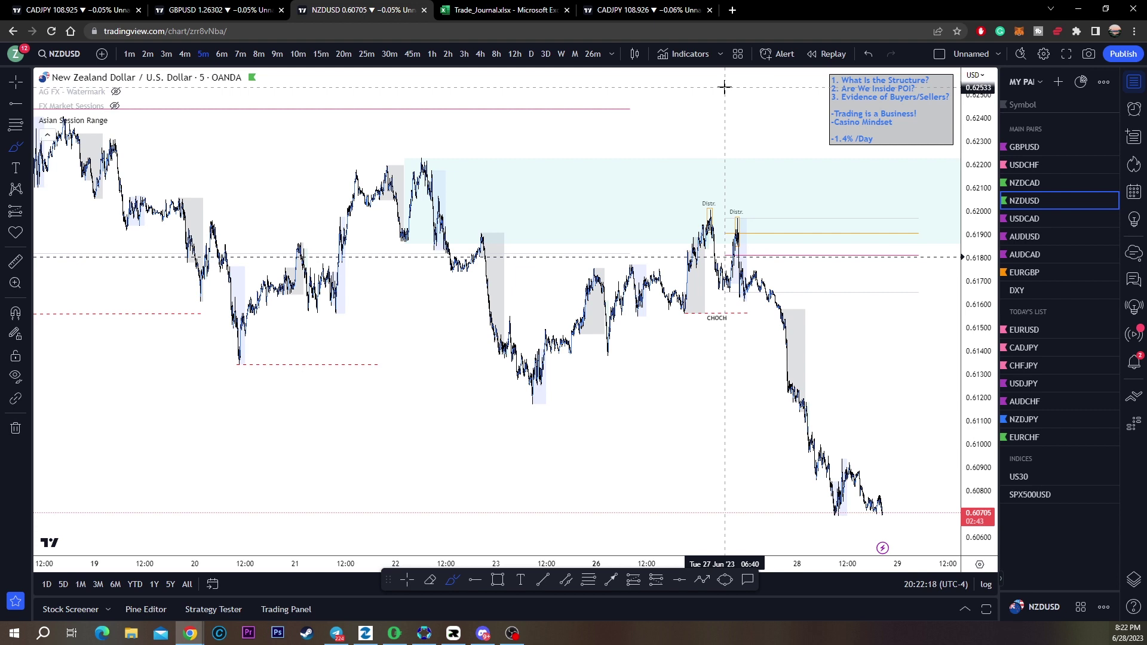
Switch the NZDUSD chart to the 1-hour timeframe and show the price action from March through June
scroll(687, 239, down, 2)
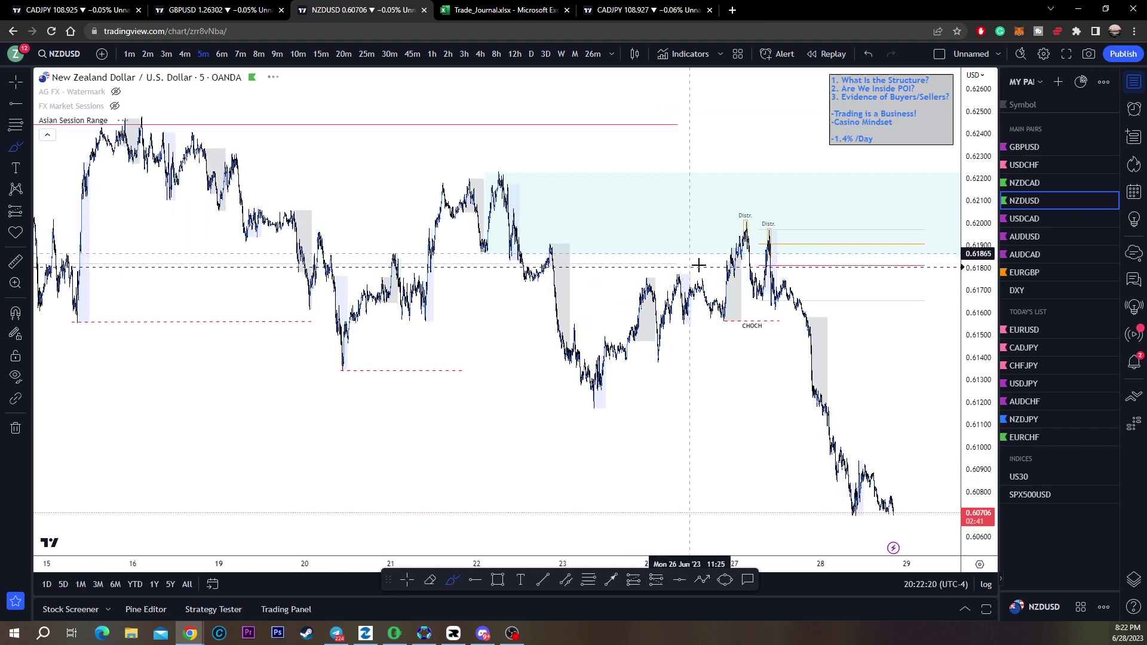
scroll(663, 367, down, 2)
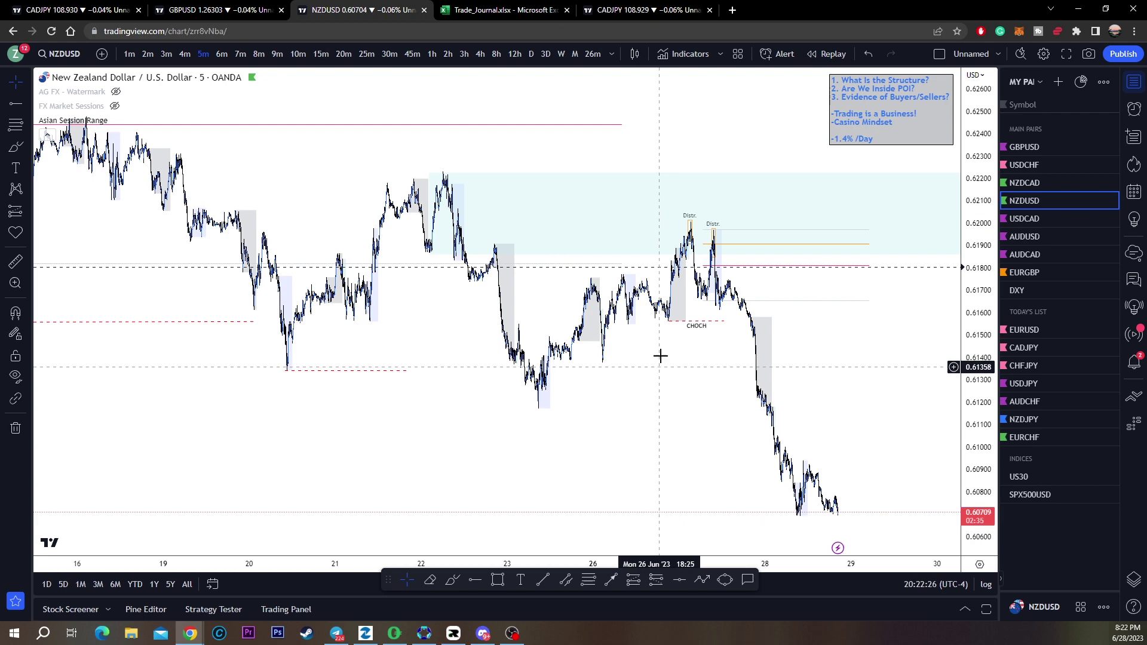
drag(305, 162, 405, 67)
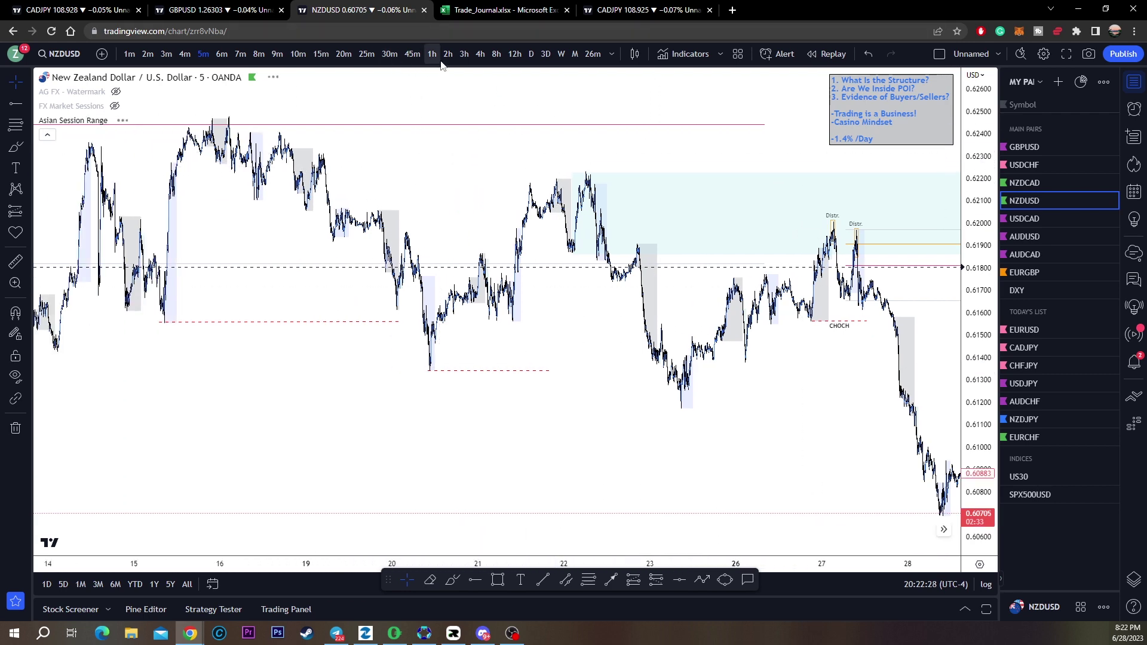
click(432, 54)
drag(675, 242, 470, 228)
Brush a downward arrow from the May high to the June low, and delete it together with the stray mark by the notes
click(452, 580)
drag(398, 239, 543, 469)
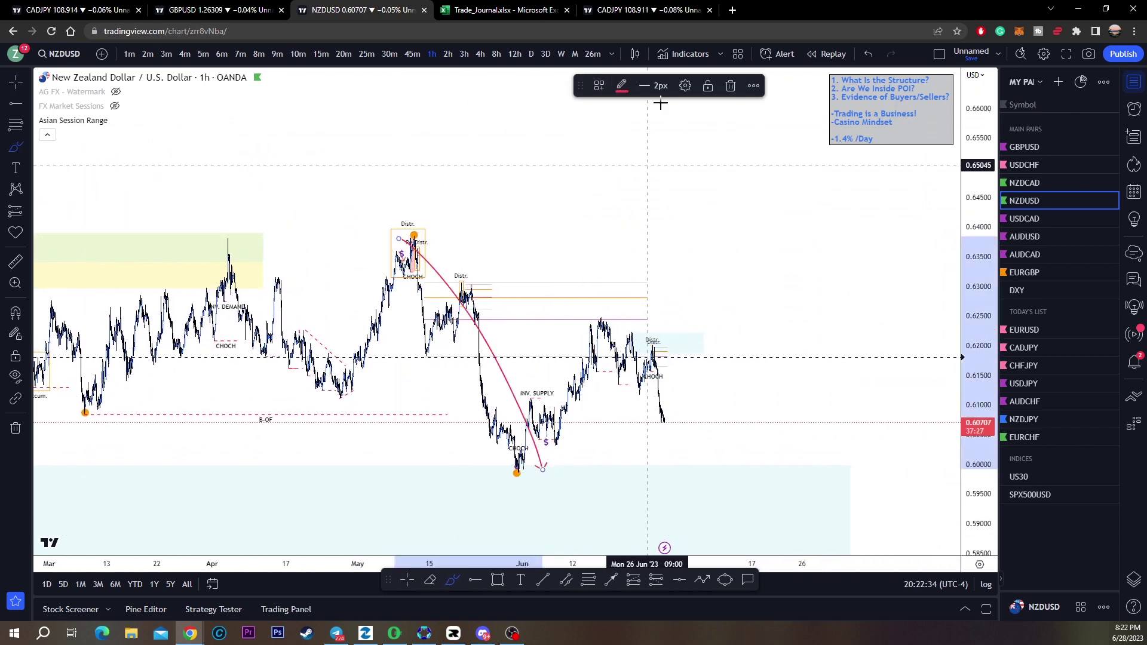
click(730, 87)
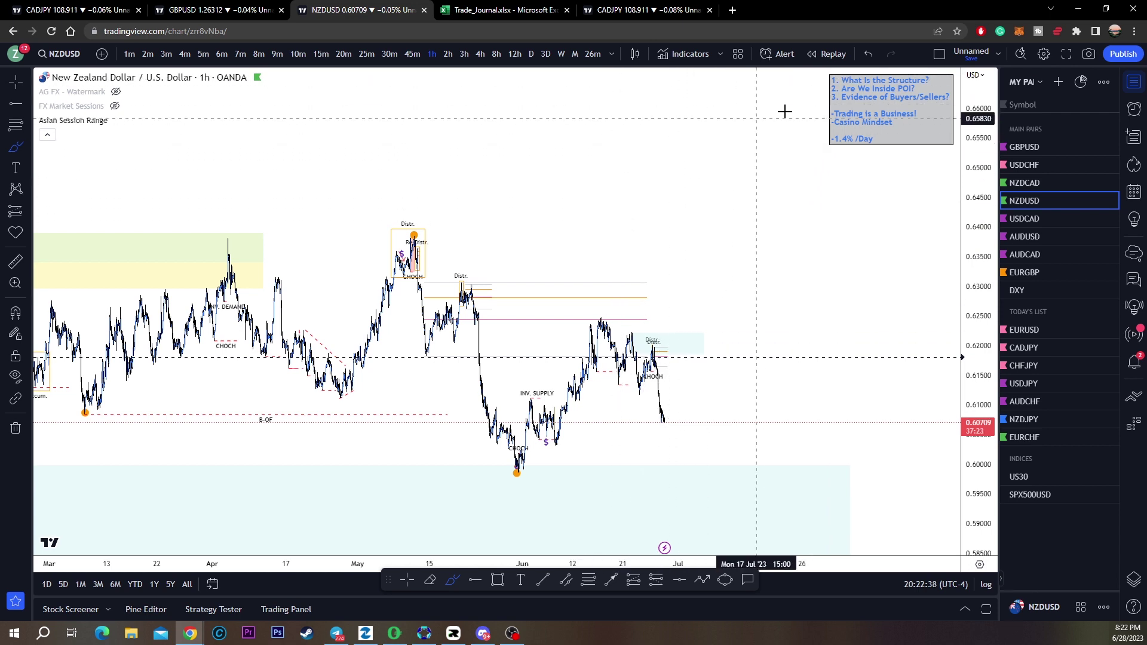
mouse_move(915, 80)
mouse_down()
mouse_move(932, 97)
mouse_move(914, 76)
mouse_up()
click(730, 87)
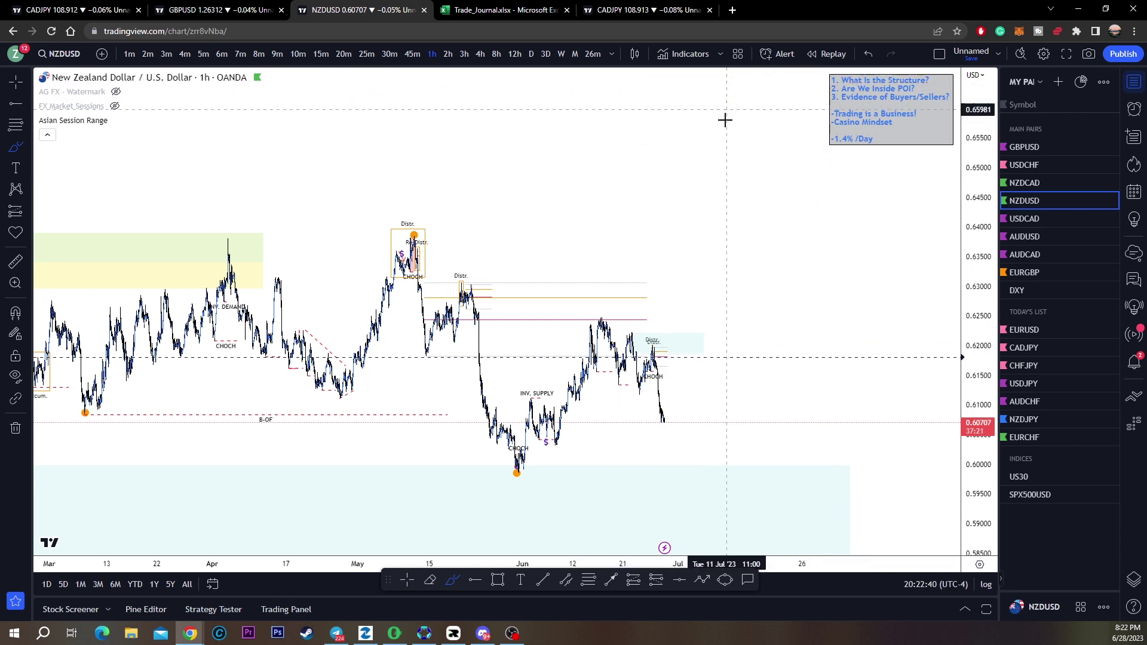
Brush a curved arrow from the May CHOCH to the late-May drop and mark the lower distribution zone, deleting each stroke
mouse_move(399, 274)
mouse_down()
mouse_move(499, 278)
mouse_move(466, 383)
mouse_up()
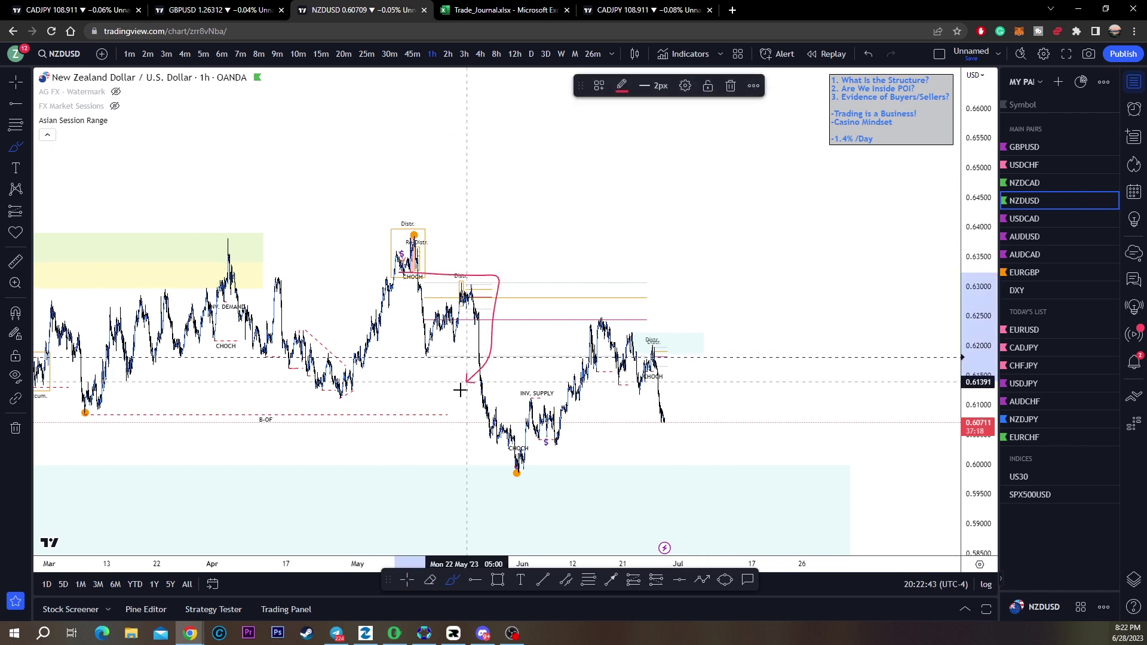
click(731, 86)
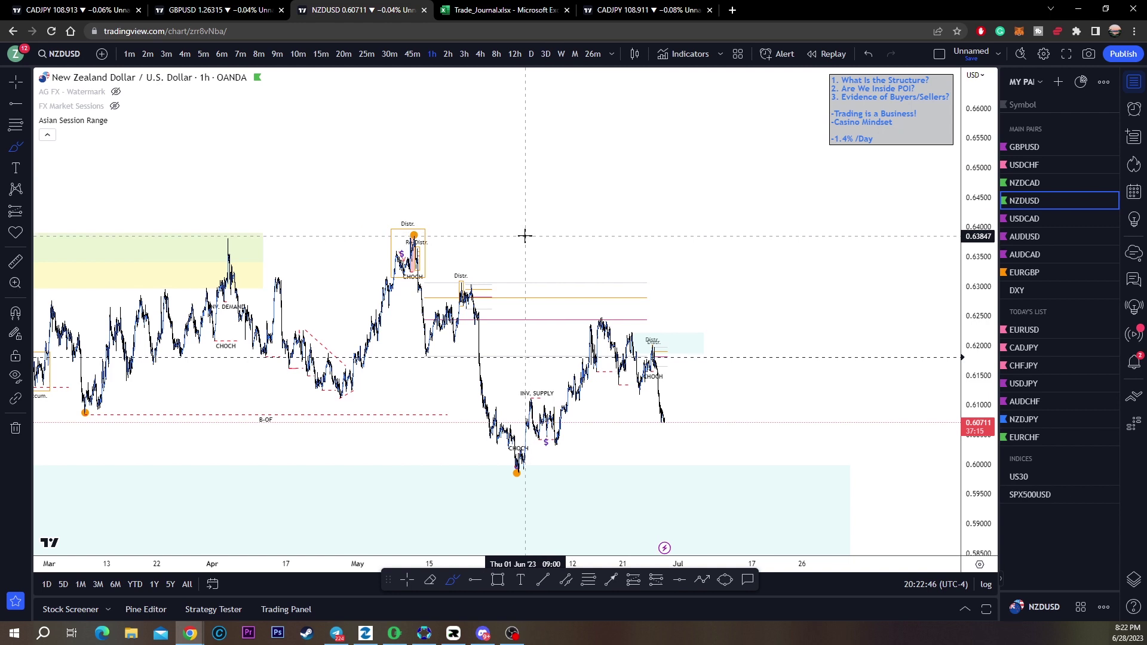
drag(525, 236, 470, 286)
click(729, 85)
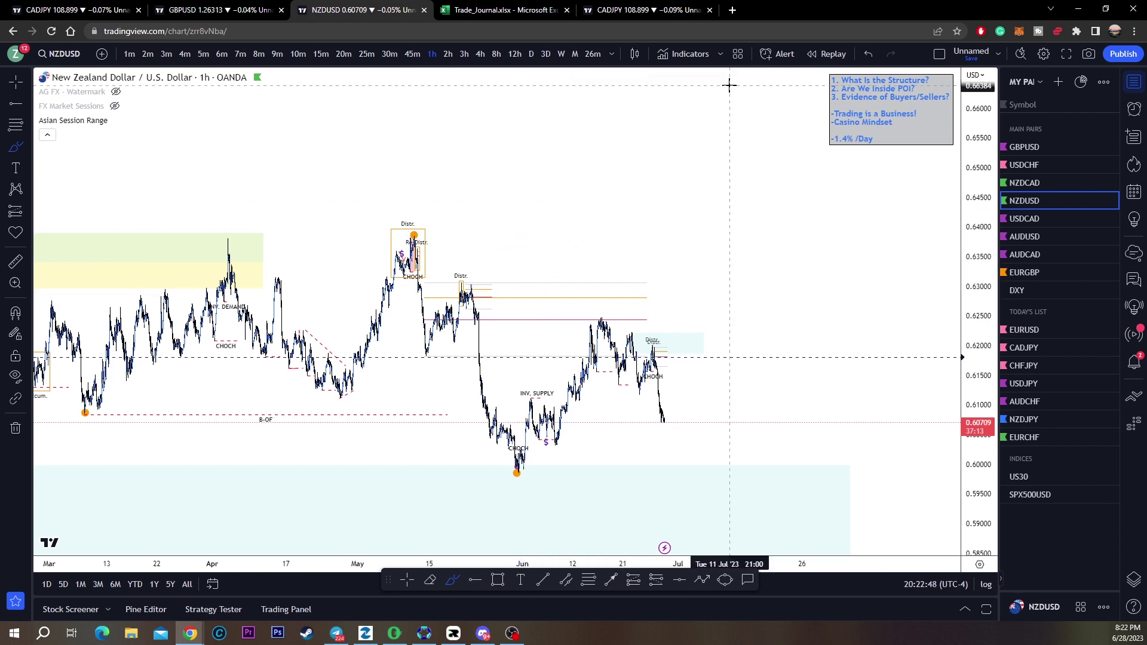
Mark the mid-June high and the upper edge of the May supply lines with temporary brush strokes, deleting each one
mouse_move(635, 321)
mouse_down()
mouse_move(581, 338)
mouse_move(612, 302)
mouse_up()
click(730, 86)
click(730, 85)
drag(422, 280, 512, 282)
click(729, 85)
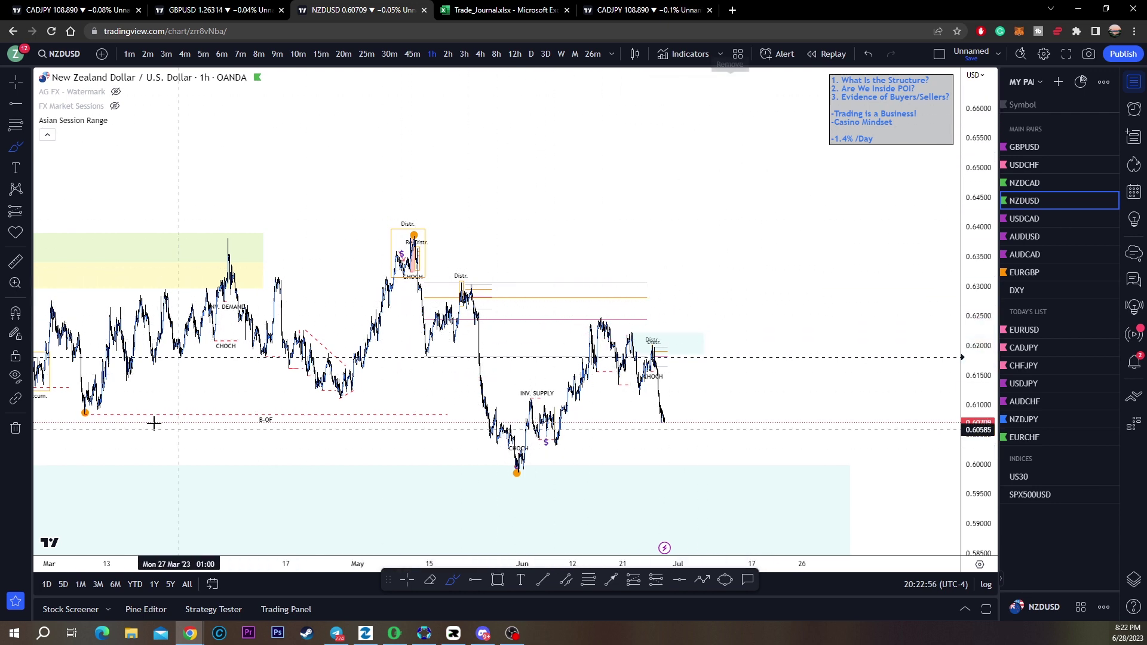
Trace the B-OF line from the March low and mark the lower distribution zone and the notes with the brush, deleting each stroke
drag(86, 414, 177, 413)
click(729, 86)
drag(517, 293, 512, 263)
click(729, 86)
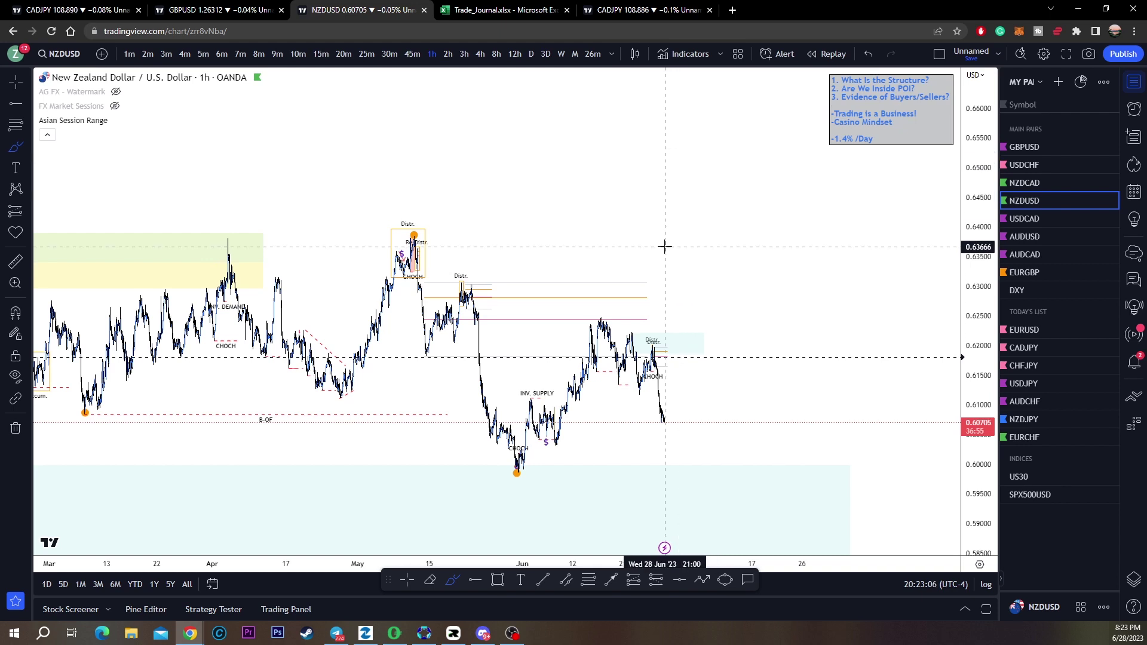
drag(799, 109, 818, 105)
click(730, 87)
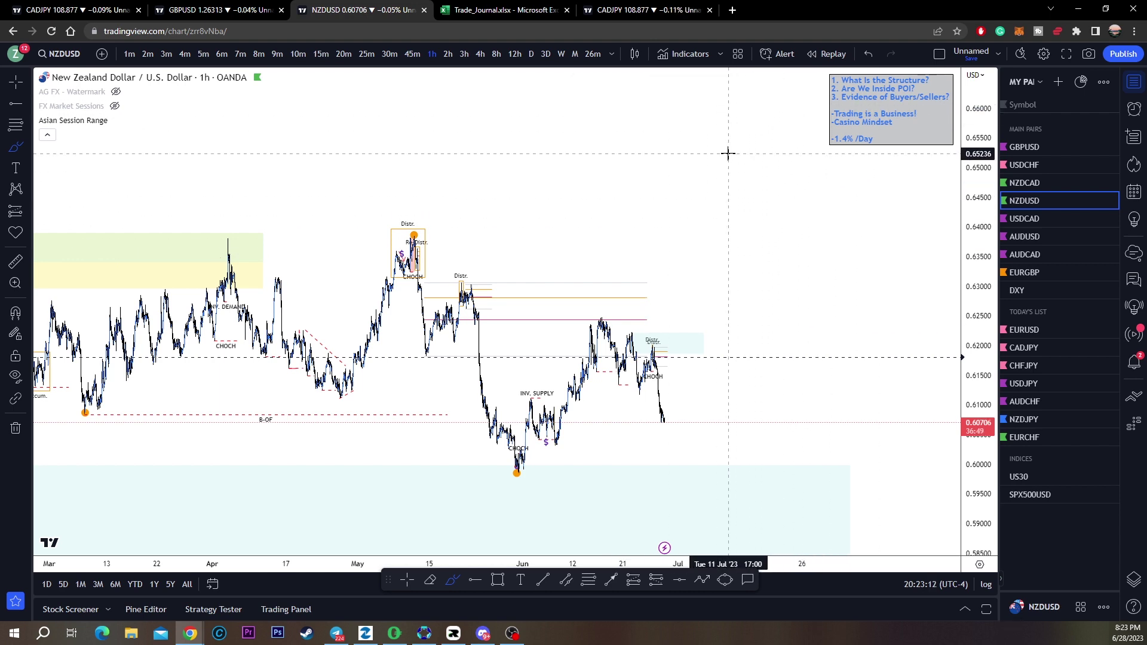
Circle the mid-June high and mark the notes box with the brush, removing both drawings
drag(635, 318, 635, 342)
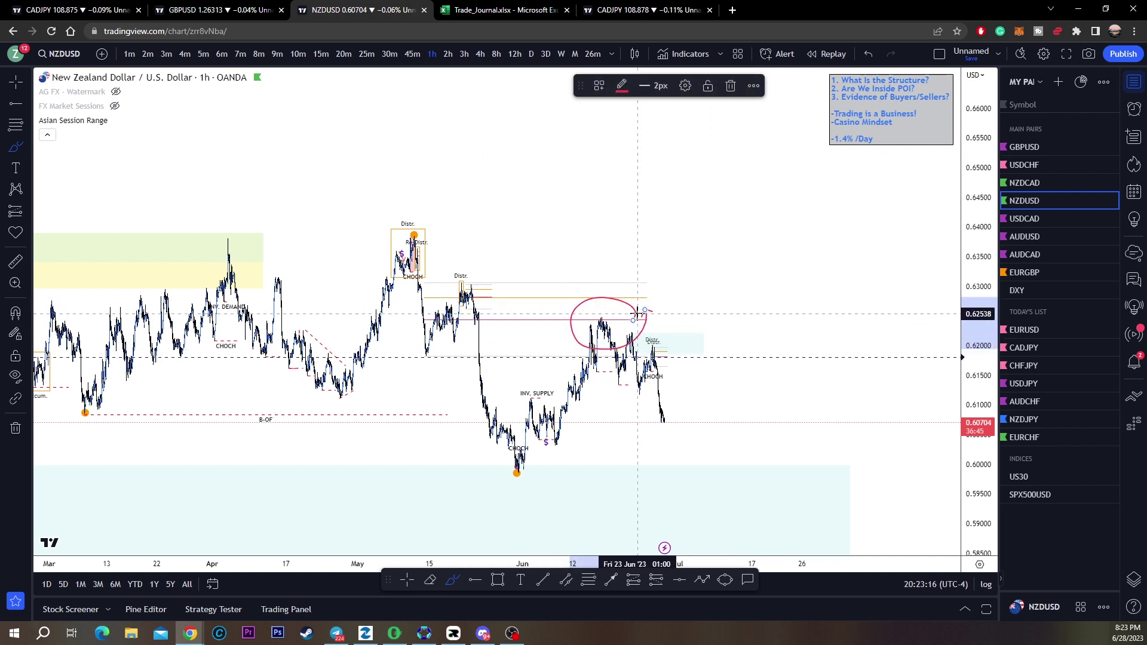
click(732, 87)
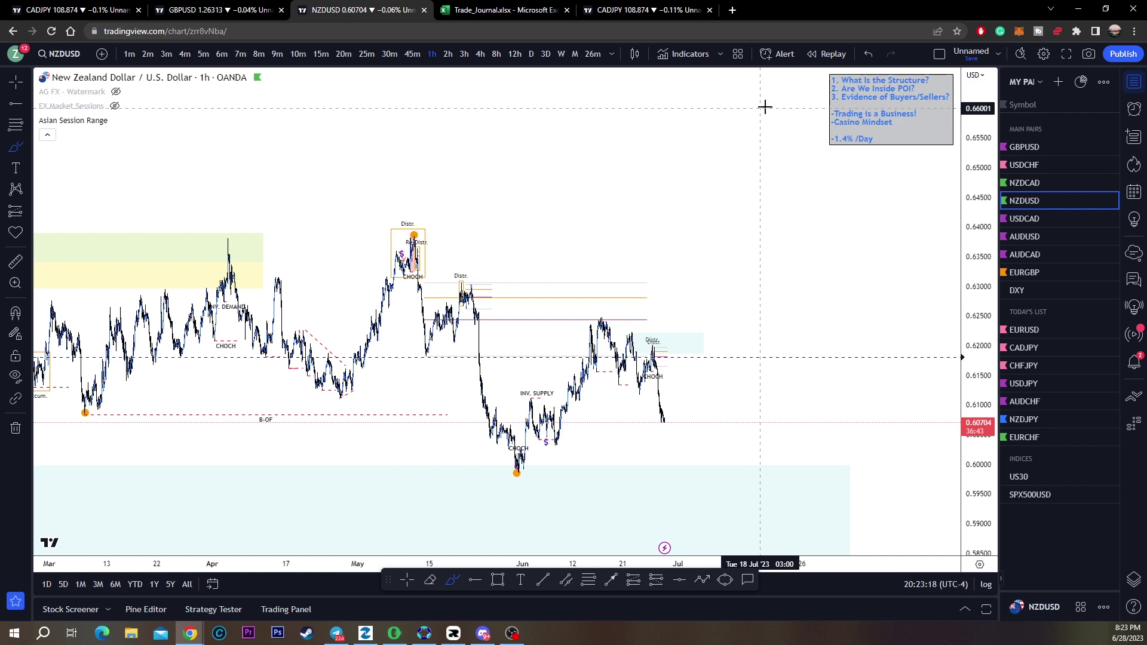
mouse_move(826, 80)
mouse_down()
mouse_move(796, 88)
mouse_move(843, 100)
mouse_move(807, 106)
mouse_up()
click(734, 87)
click(736, 88)
click(732, 90)
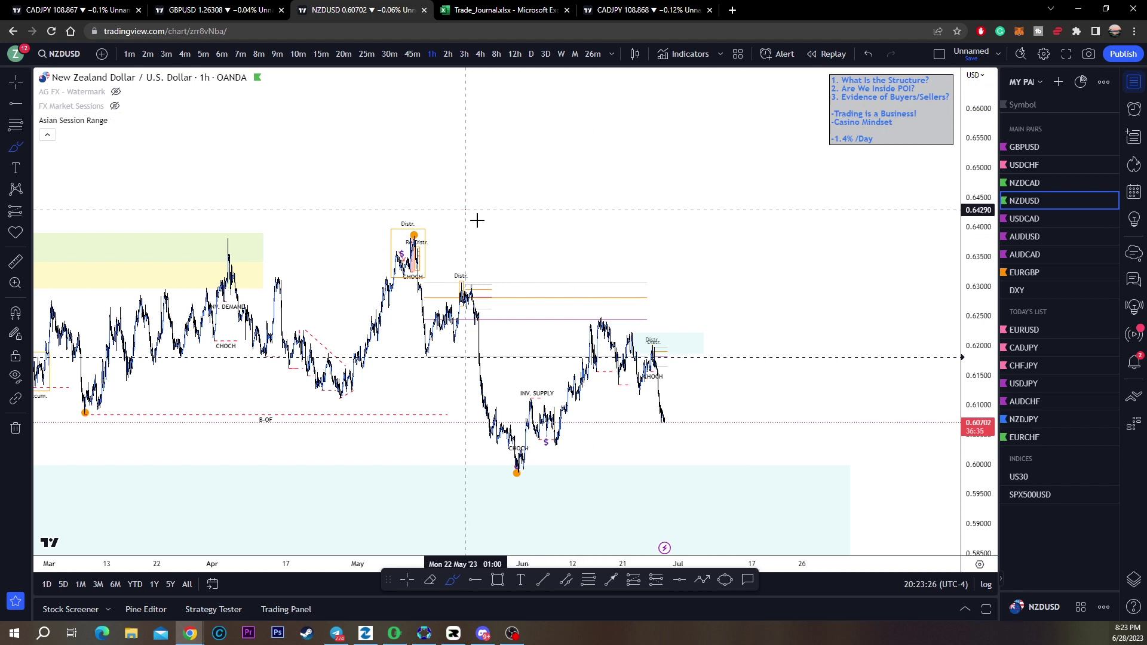
Brush temporary marks over the late-May distribution zone and the supply lines extending from it, deleting each stroke
drag(469, 214, 558, 302)
click(730, 85)
mouse_move(504, 275)
mouse_down()
mouse_move(394, 299)
mouse_move(508, 294)
mouse_up()
click(730, 86)
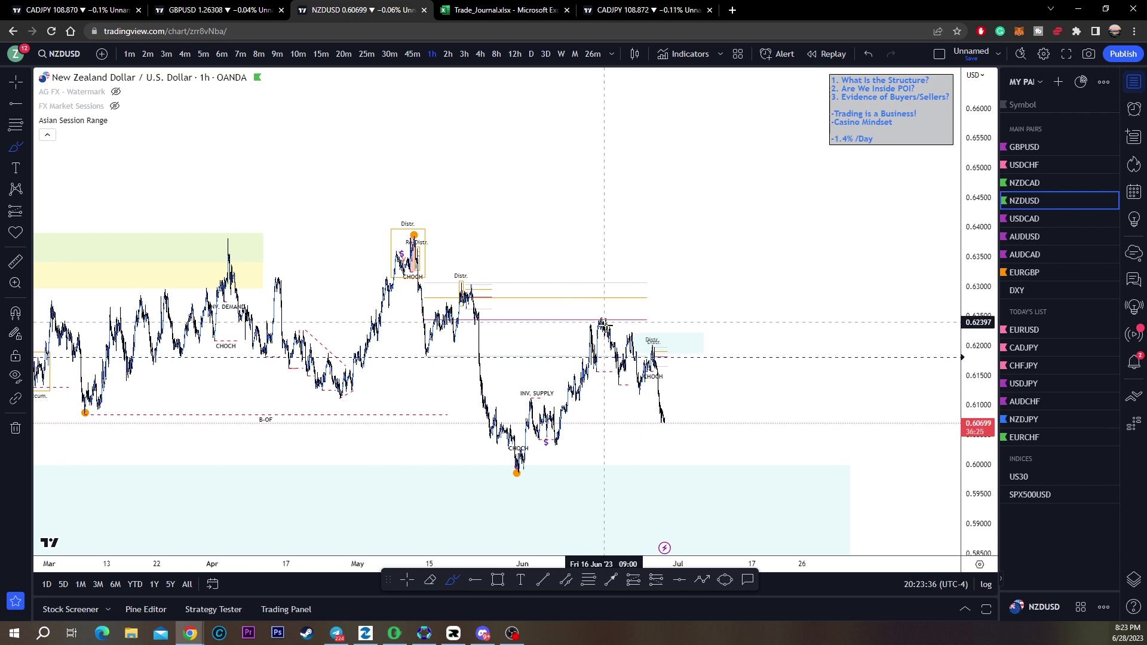
Undo the temporary brush marks on the June rally and around the mid-June high, and leave the brush
key(ctrl+z)
click(730, 87)
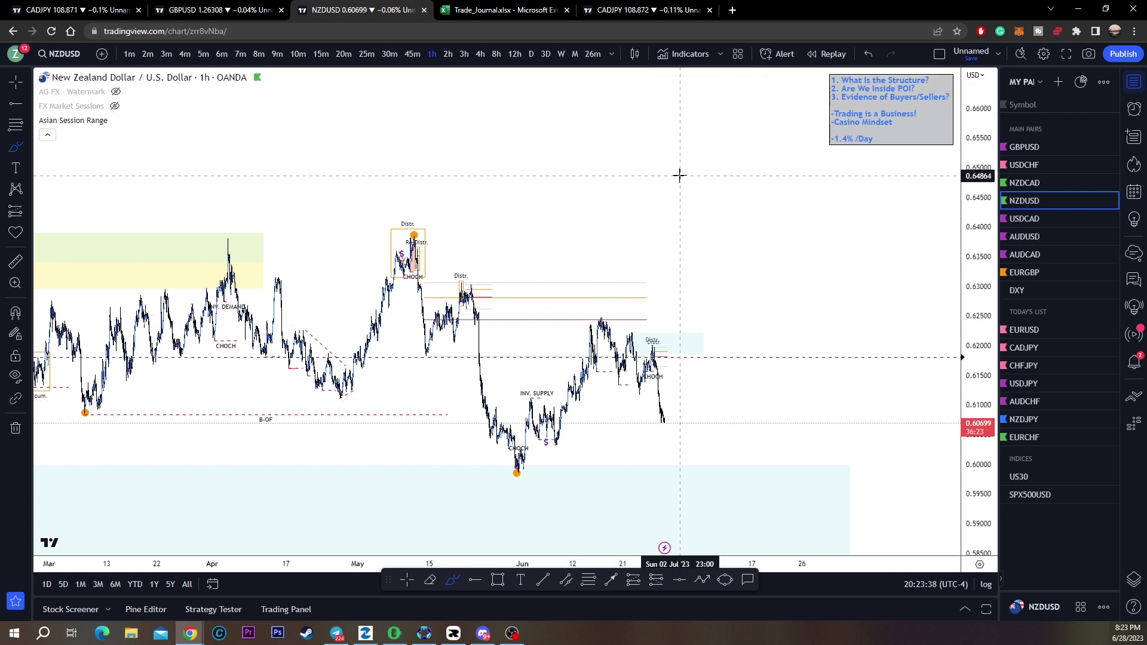
key(ctrl+z)
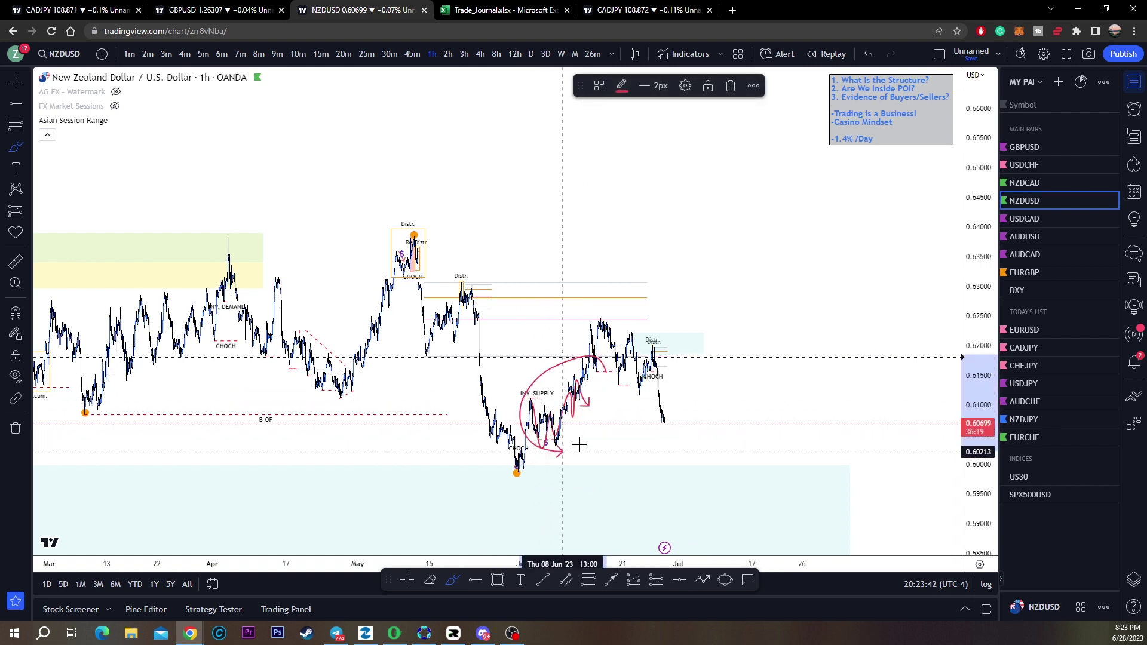
click(715, 187)
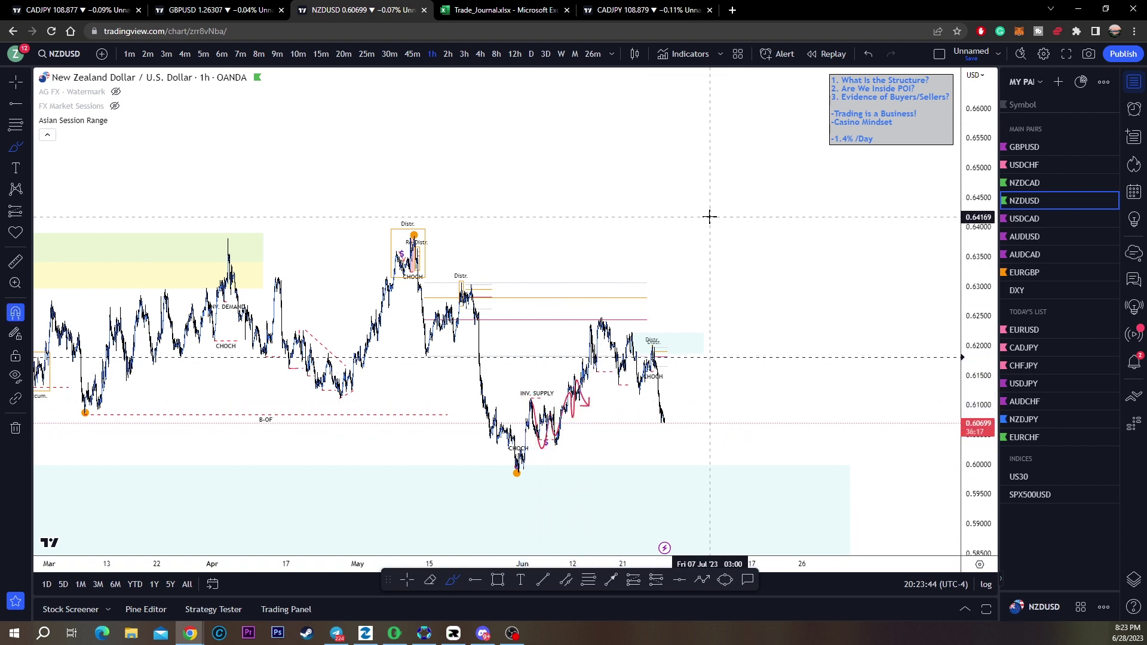
key(ctrl+y)
key(ctrl+z)
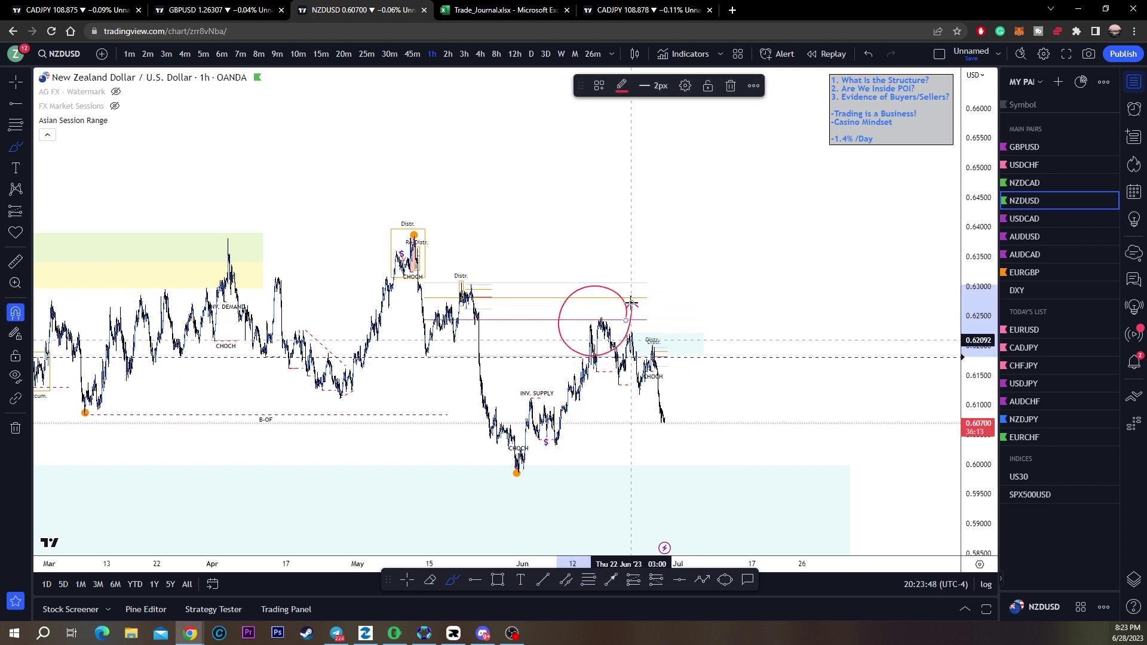
key(ctrl+z)
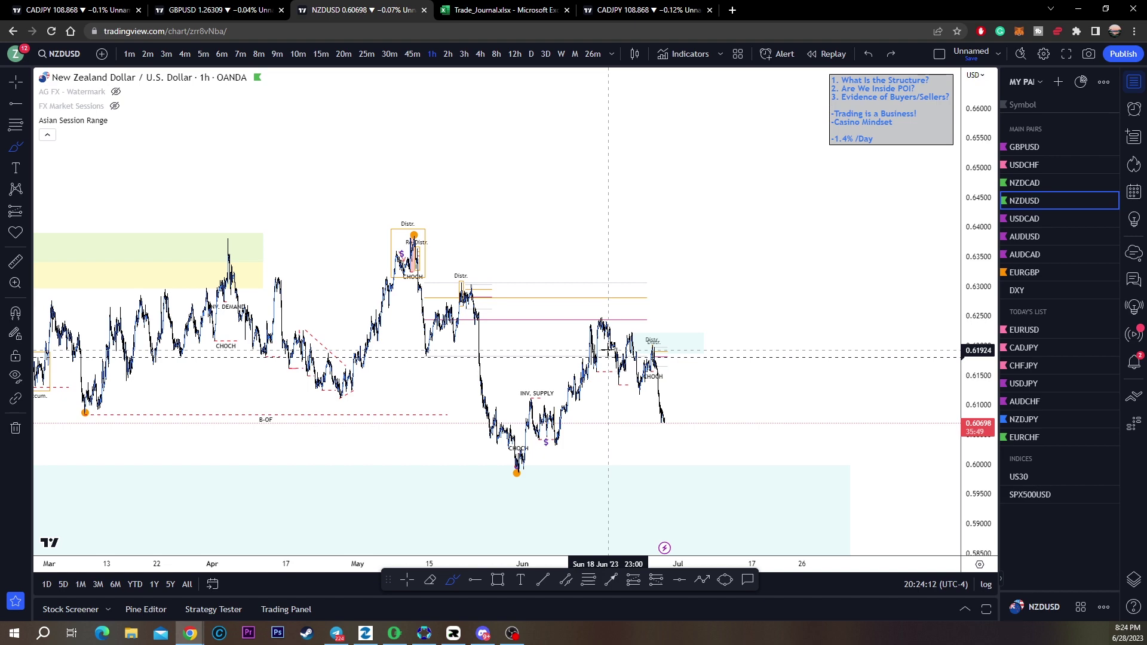
key(Escape)
Examine the June price structure up close, from the early-June rally to the latest drop on June 28
scroll(656, 441, up, 4)
drag(611, 426, 756, 431)
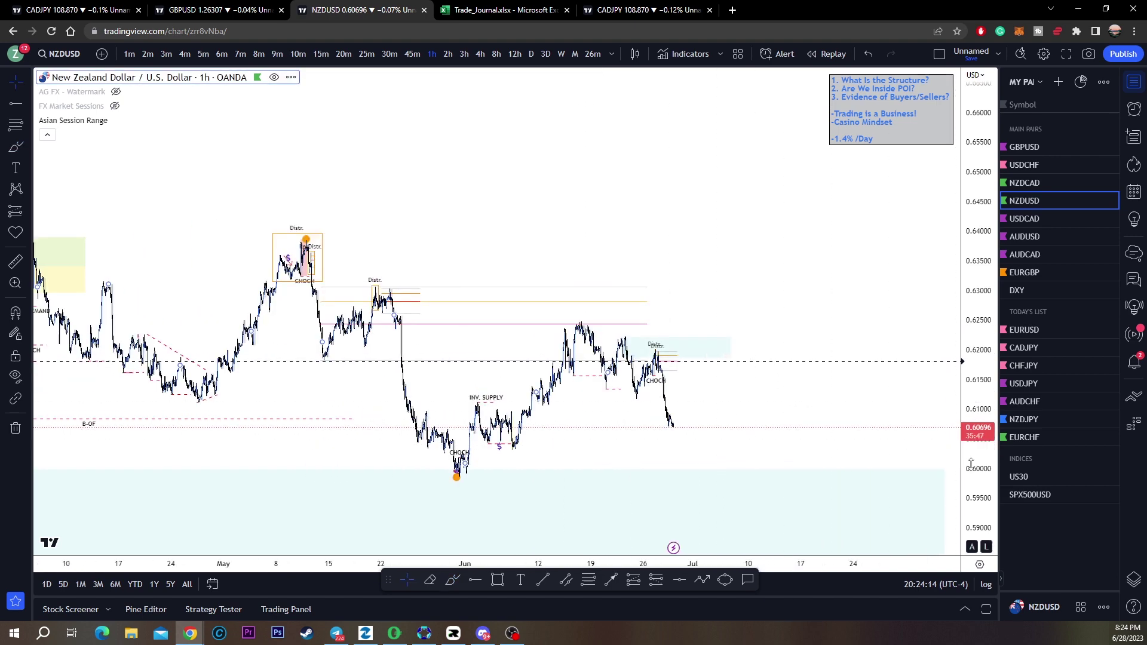
drag(972, 464, 967, 289)
scroll(714, 360, up, 9)
drag(608, 345, 805, 268)
scroll(717, 257, up, 3)
drag(601, 231, 898, 248)
drag(978, 358, 977, 155)
scroll(717, 221, up, 4)
drag(724, 224, 832, 196)
drag(978, 261, 976, 320)
drag(790, 235, 853, 220)
Brush the drop from the June 16 high to the June 20 low, the broken lows and the next swing down to June 23
click(452, 580)
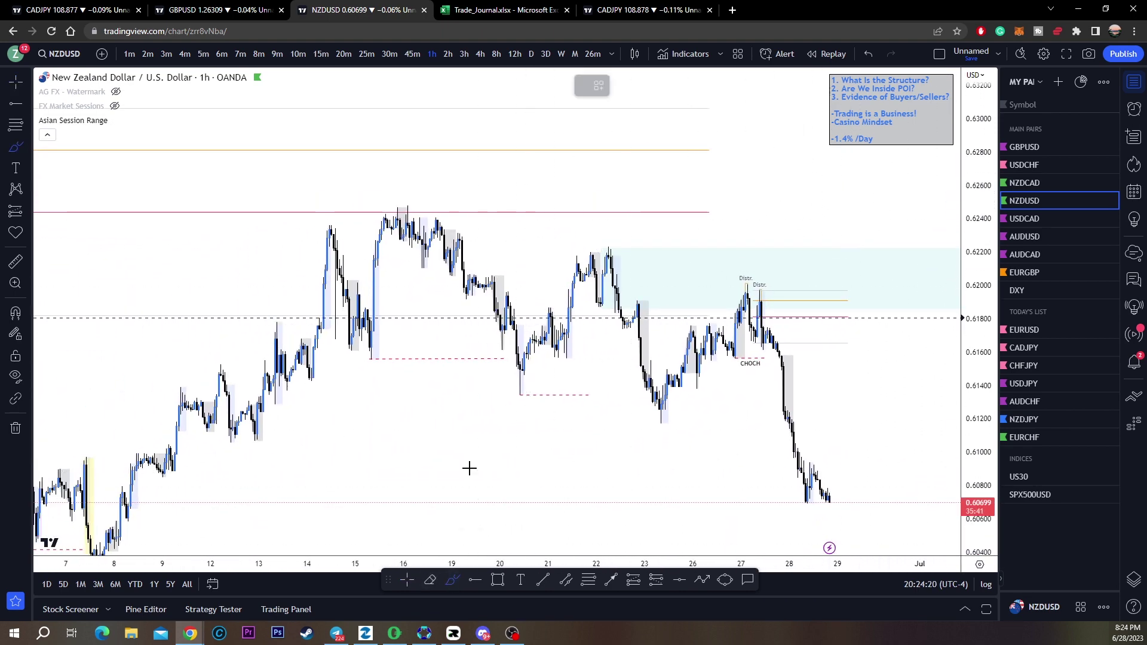
mouse_move(438, 199)
mouse_down()
mouse_move(418, 195)
mouse_move(550, 408)
mouse_move(503, 349)
mouse_up()
drag(369, 350, 434, 354)
mouse_move(411, 364)
mouse_down()
mouse_move(410, 399)
mouse_move(505, 374)
mouse_move(591, 254)
mouse_move(668, 406)
mouse_up()
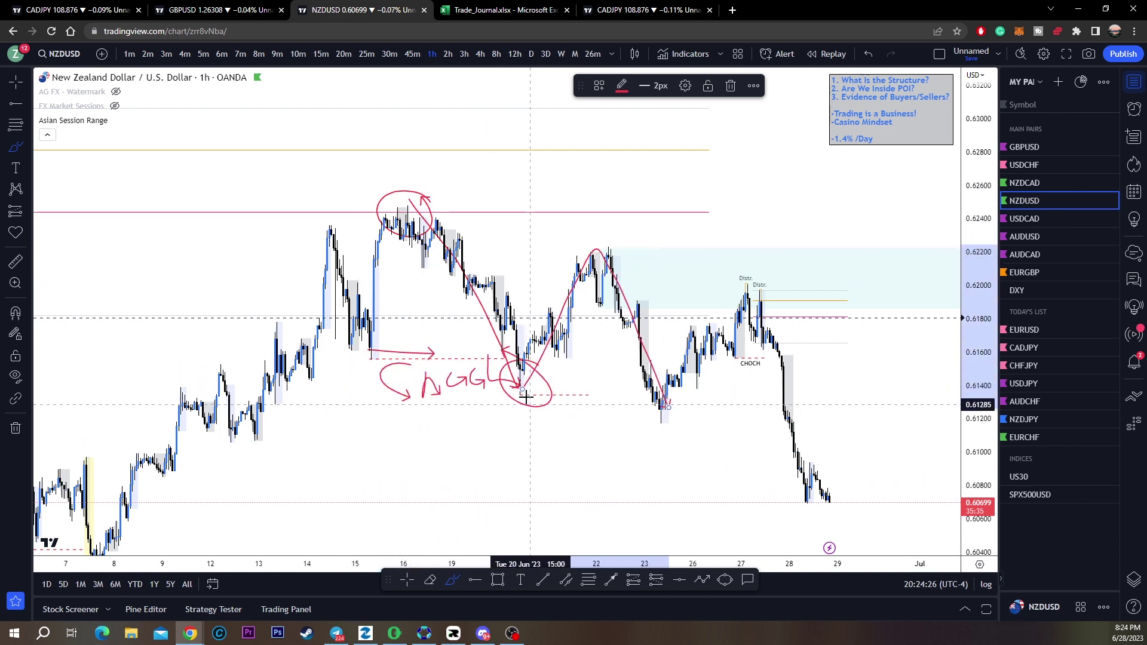
drag(526, 394, 613, 390)
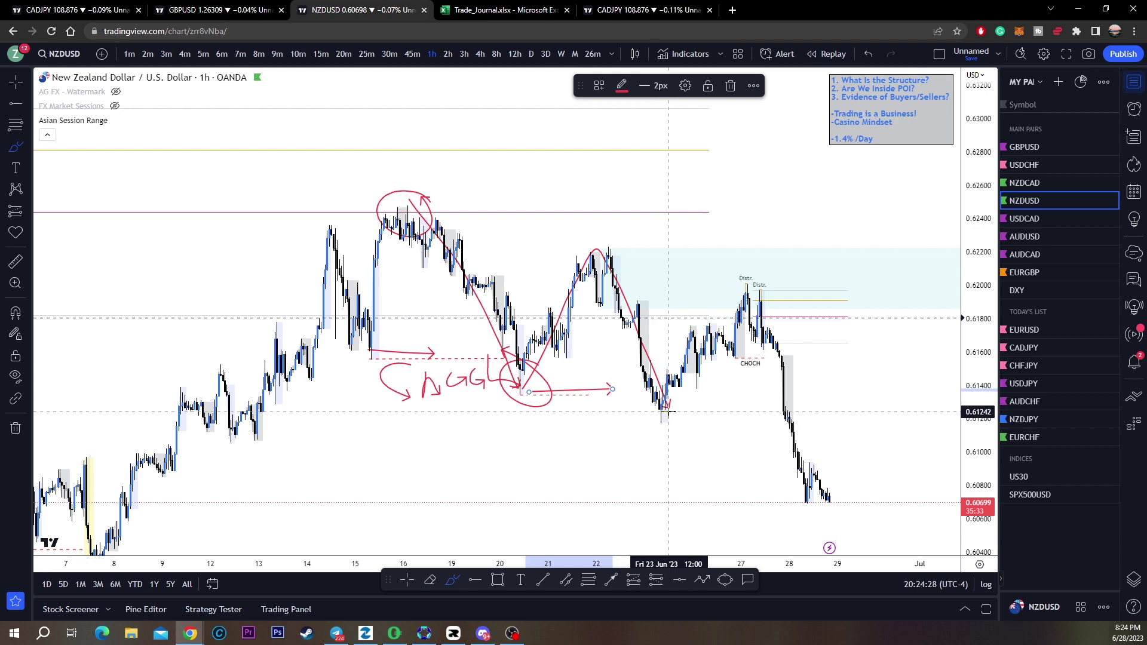
Undo the brush marks on the broken lows and the June 20 to 23 swing
key(ctrl+z)
key(ctrl+z)
key(ctrl+z)
key(ctrl+z)
key(ctrl+z)
key(ctrl+z)
key(ctrl+z)
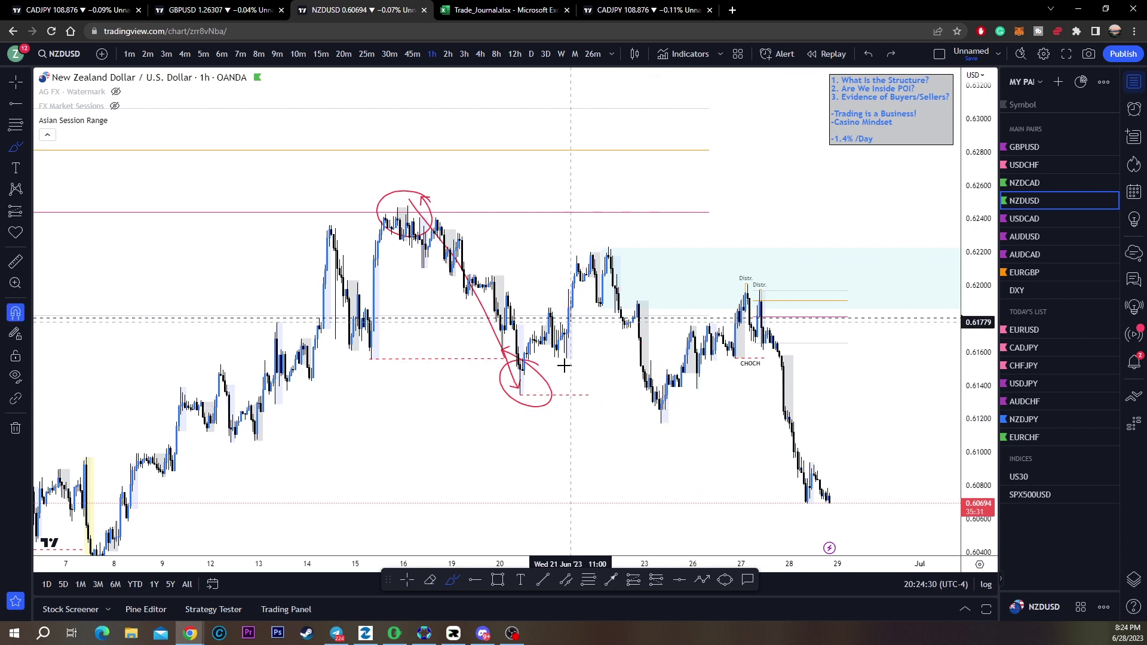
Mark in turn the June 16 high, the broken low beneath it and the rally off the June 20 low, undoing each stroke
drag(467, 200, 445, 178)
key(ctrl+z)
mouse_move(368, 196)
mouse_down()
mouse_move(404, 276)
mouse_move(377, 205)
mouse_up()
key(ctrl+z)
drag(341, 363, 404, 365)
key(ctrl+z)
mouse_move(517, 389)
mouse_down()
mouse_move(571, 333)
mouse_move(596, 269)
mouse_up()
key(ctrl+z)
mouse_move(345, 276)
mouse_down()
mouse_move(492, 275)
mouse_move(449, 207)
mouse_move(397, 371)
mouse_move(440, 195)
mouse_up()
key(ctrl+z)
key(ctrl+z)
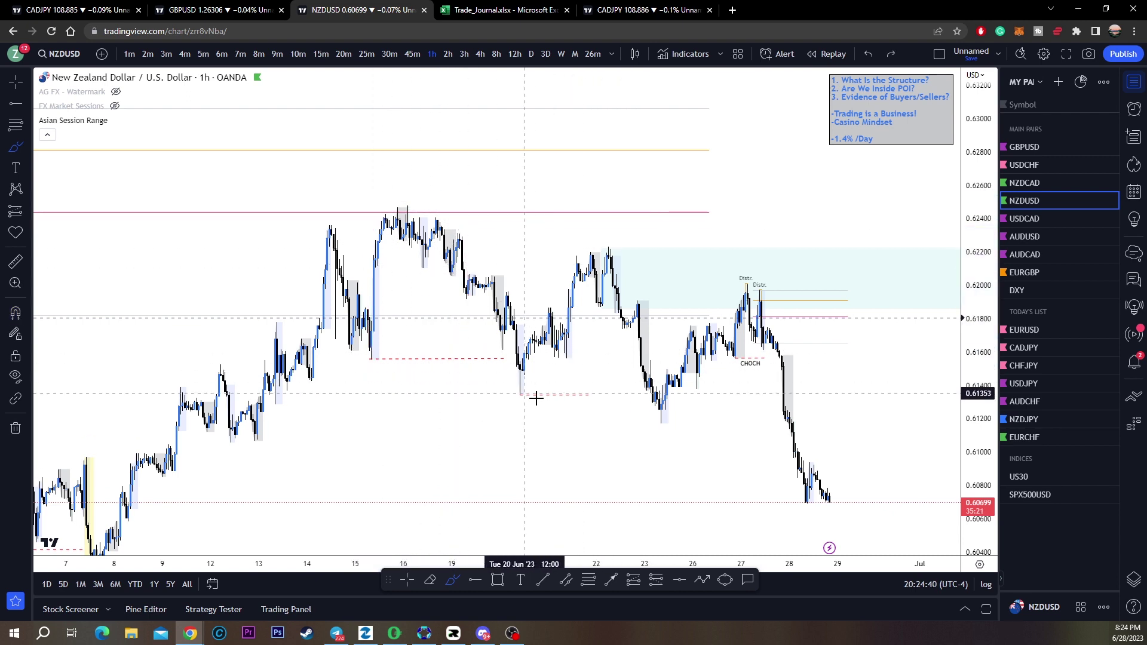
Circle the June 22 high, mark the break below the June 20 low and the drop to June 23, undoing all strokes
key(ctrl+y)
key(ctrl+y)
key(ctrl+y)
key(ctrl+y)
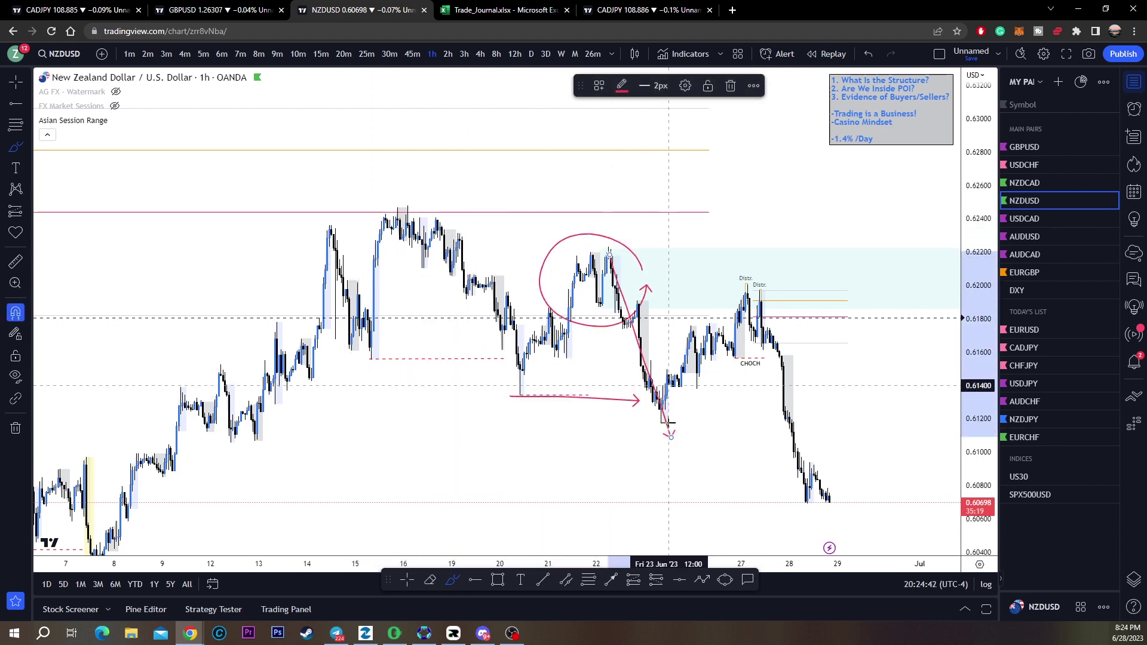
key(ctrl+z)
key(ctrl+z)
key(ctrl+z)
key(ctrl+z)
Brush over the successive broken lows and mark the June 16 high, undoing both strokes
mouse_move(374, 350)
mouse_down()
mouse_move(399, 220)
mouse_move(543, 376)
mouse_move(683, 450)
mouse_up()
mouse_move(450, 193)
mouse_down()
mouse_move(382, 173)
mouse_move(421, 155)
mouse_up()
key(ctrl+z)
key(ctrl+z)
Handwrite CHOCH with the brush below the two dashed broken-low lines, undoing all the lettering
drag(424, 366, 449, 402)
mouse_move(450, 353)
mouse_down()
mouse_move(468, 402)
mouse_move(489, 376)
mouse_up()
mouse_move(497, 375)
mouse_down()
mouse_move(500, 393)
mouse_move(520, 383)
mouse_move(583, 426)
mouse_move(650, 425)
mouse_up()
key(ctrl+z)
key(ctrl+z)
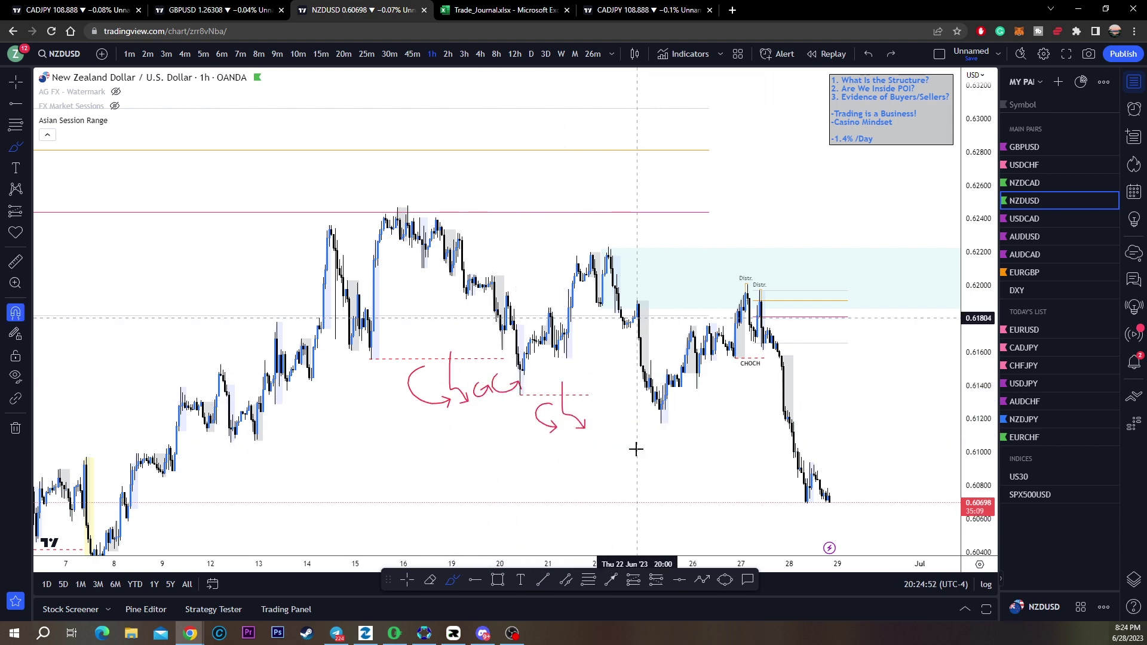
key(ctrl+z)
key(ctrl+z)
key(ctrl+z)
key(ctrl+z)
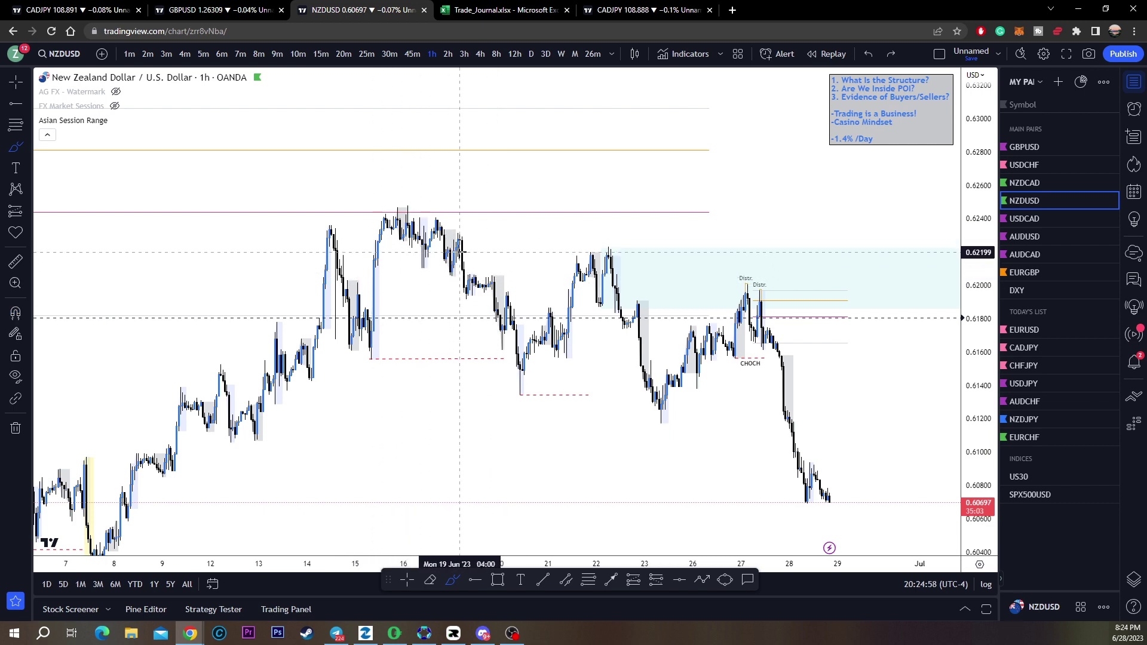
Outline the June 16 to 19 top and the June 21 to 22 high with brush boxes, delete both, and leave the brush
mouse_move(371, 201)
mouse_down()
mouse_move(483, 202)
mouse_move(379, 256)
mouse_move(383, 186)
mouse_up()
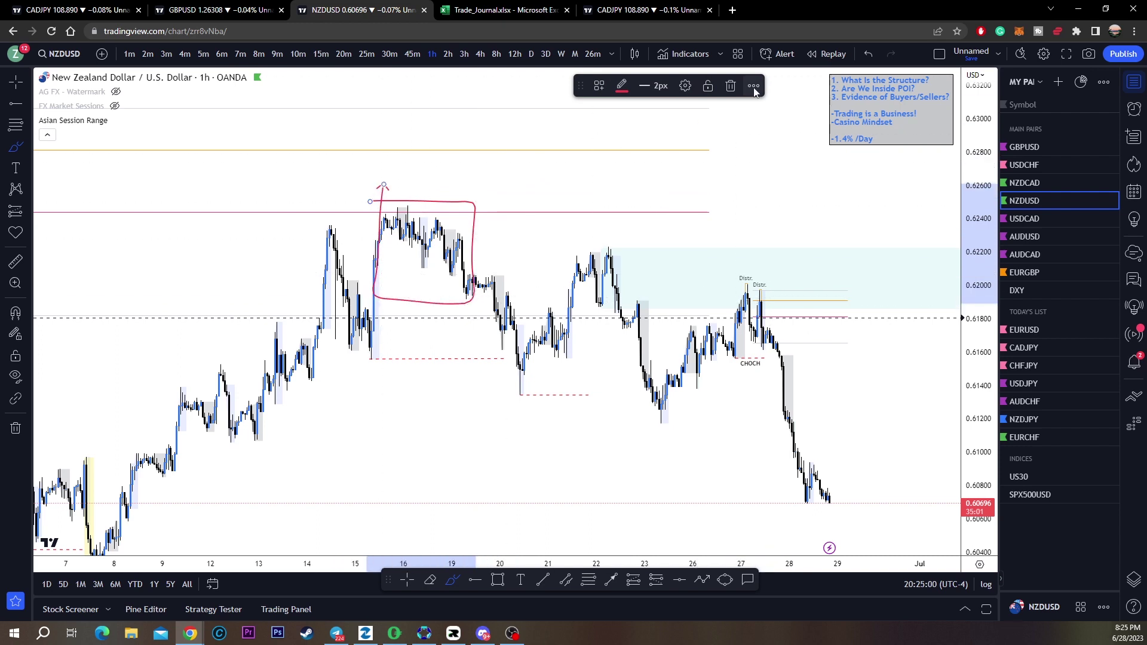
click(731, 86)
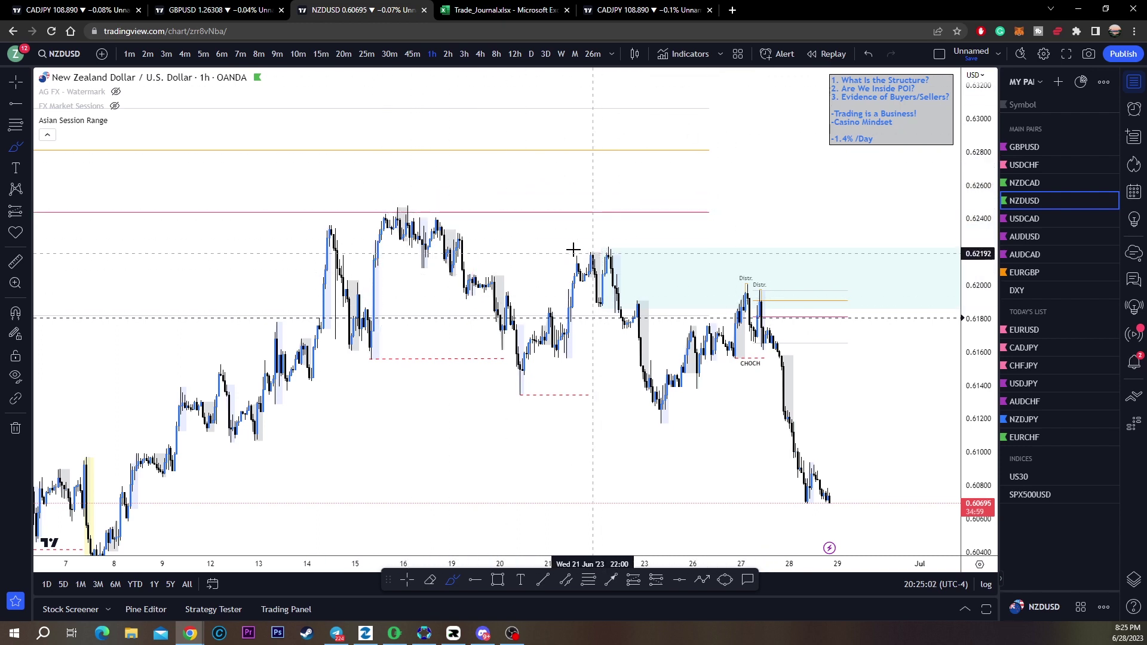
mouse_move(545, 239)
mouse_down()
mouse_move(633, 240)
mouse_move(605, 325)
mouse_move(566, 241)
mouse_up()
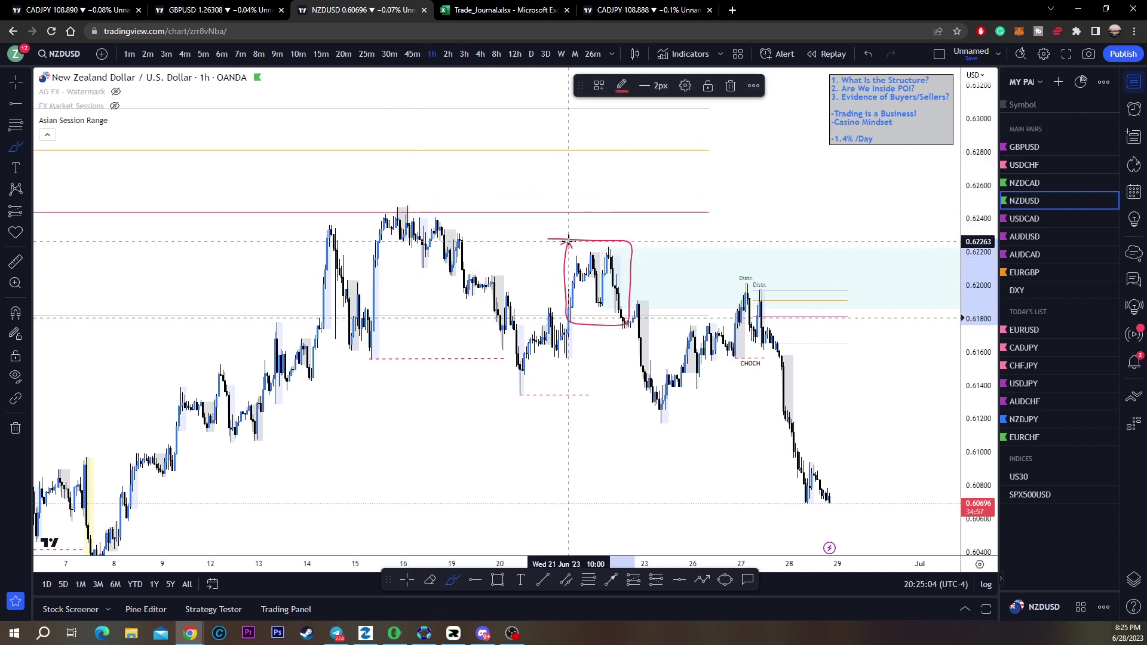
click(731, 86)
key(Escape)
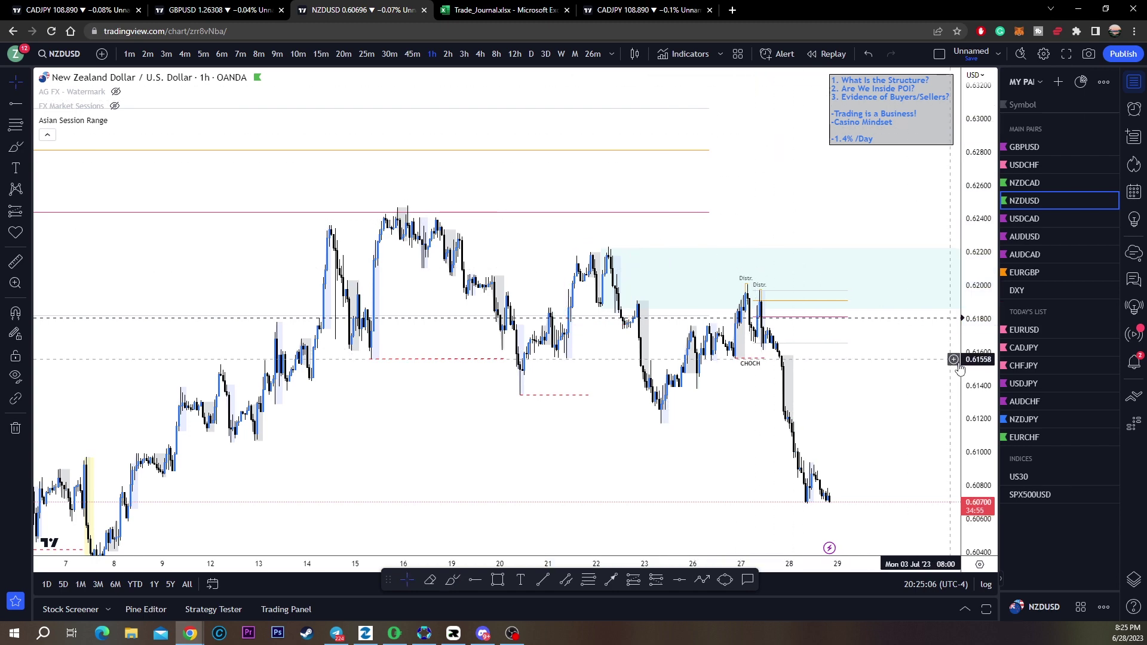
Brush an arrow to the note's structure question and trace the falling swings from the June 16 high, then remove all strokes
drag(975, 363, 974, 272)
drag(853, 187, 694, 180)
drag(980, 269, 791, 422)
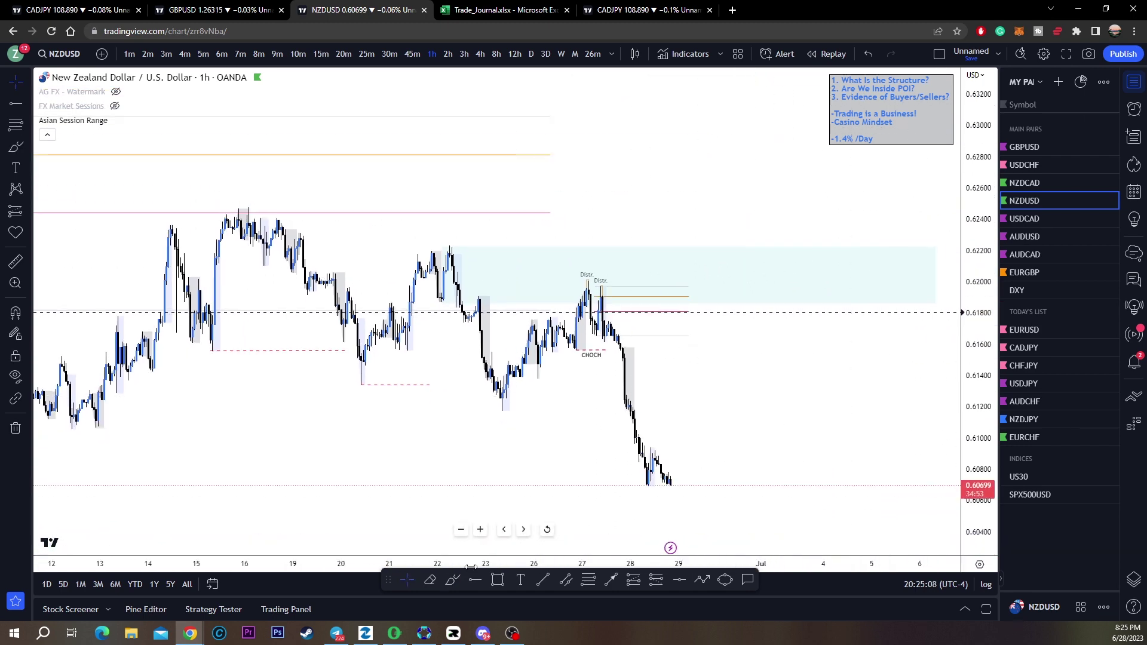
scroll(776, 214, down, 4)
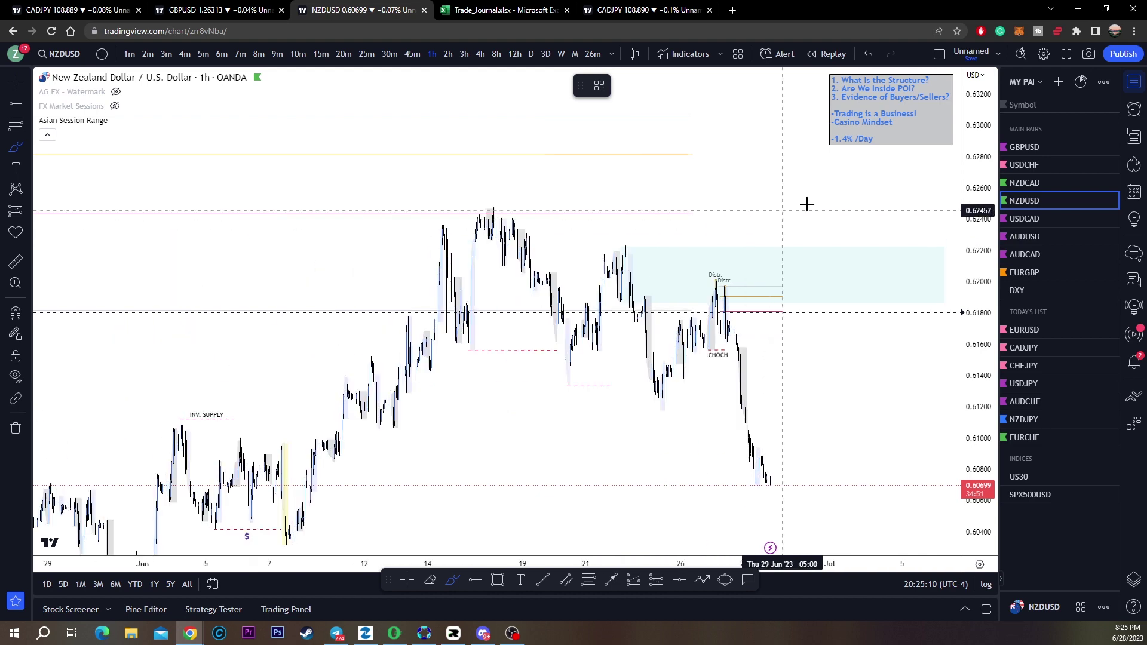
scroll(758, 230, up, 3)
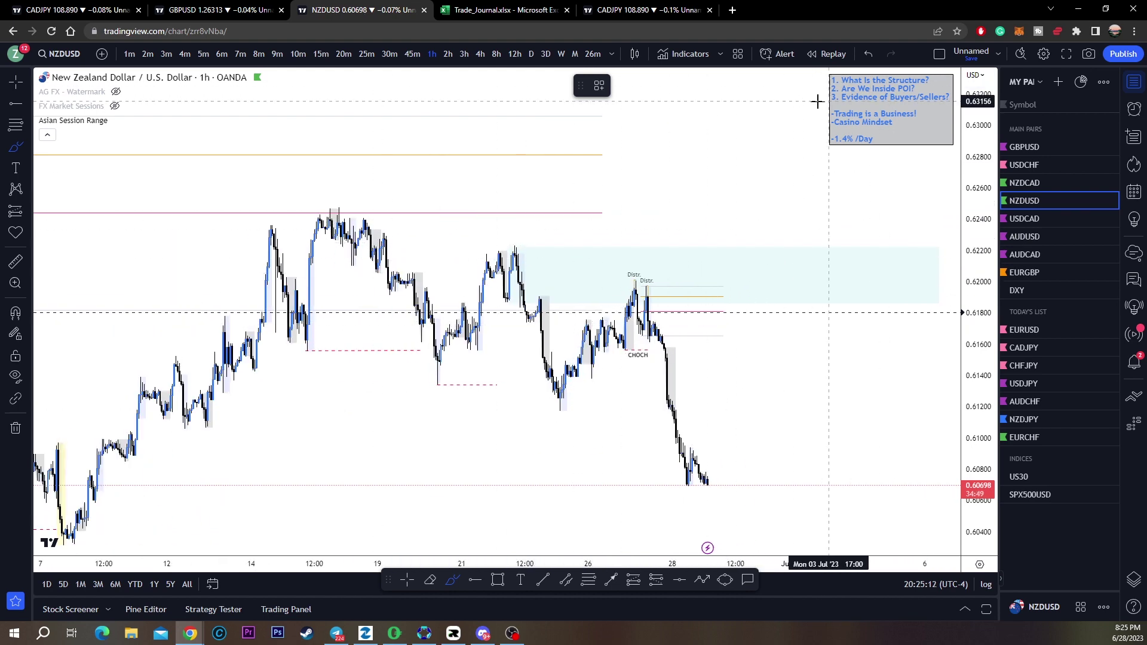
drag(789, 92, 822, 80)
mouse_move(342, 213)
mouse_down()
mouse_move(436, 357)
mouse_move(512, 254)
mouse_move(582, 418)
mouse_move(651, 305)
mouse_move(726, 505)
mouse_up()
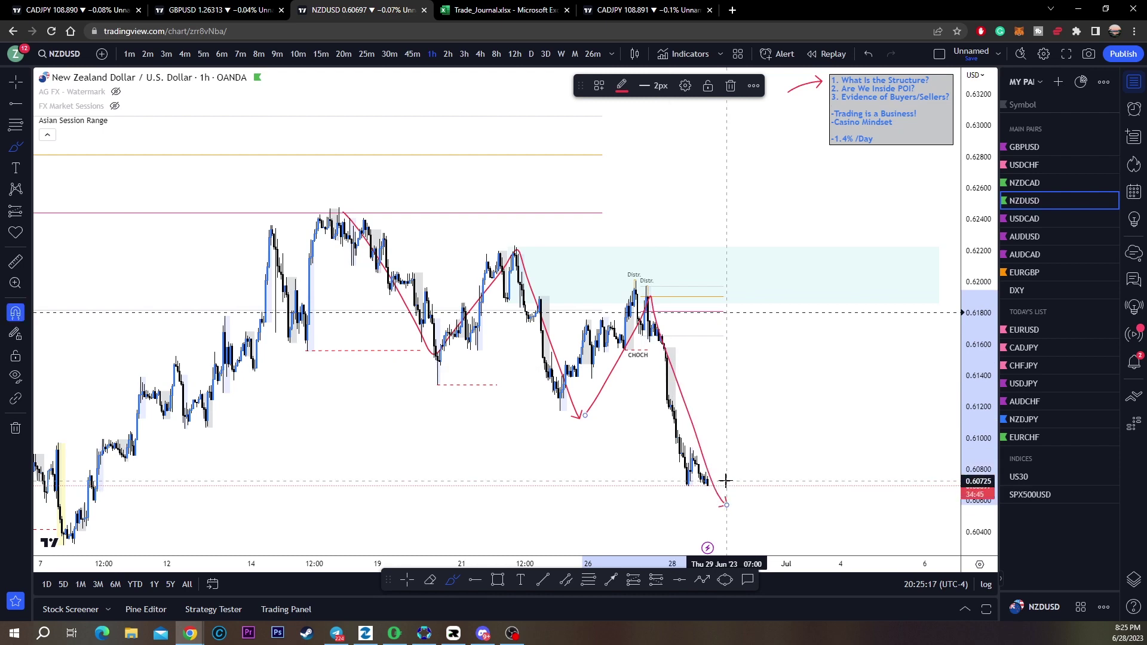
key(ctrl+z)
key(ctrl+z)
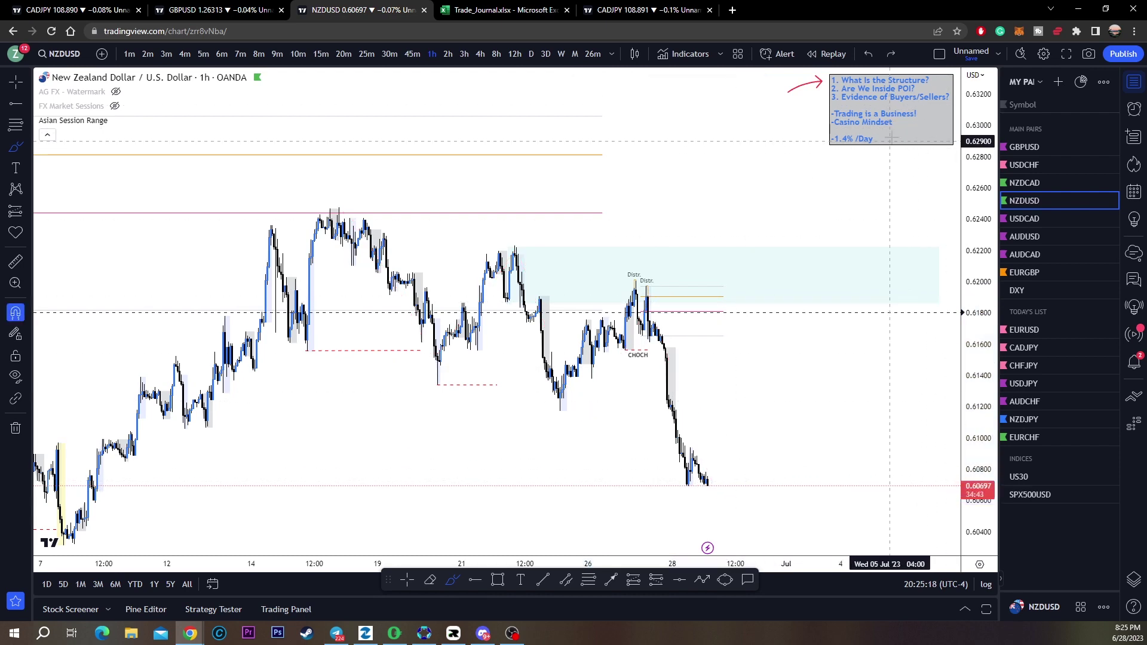
mouse_move(462, 245)
mouse_down()
mouse_move(541, 245)
mouse_move(544, 319)
mouse_move(471, 236)
mouse_up()
key(Delete)
key(Escape)
Switch the NZDUSD chart to the 15-minute timeframe
drag(653, 190, 734, 219)
click(320, 53)
scroll(471, 264, down, 6)
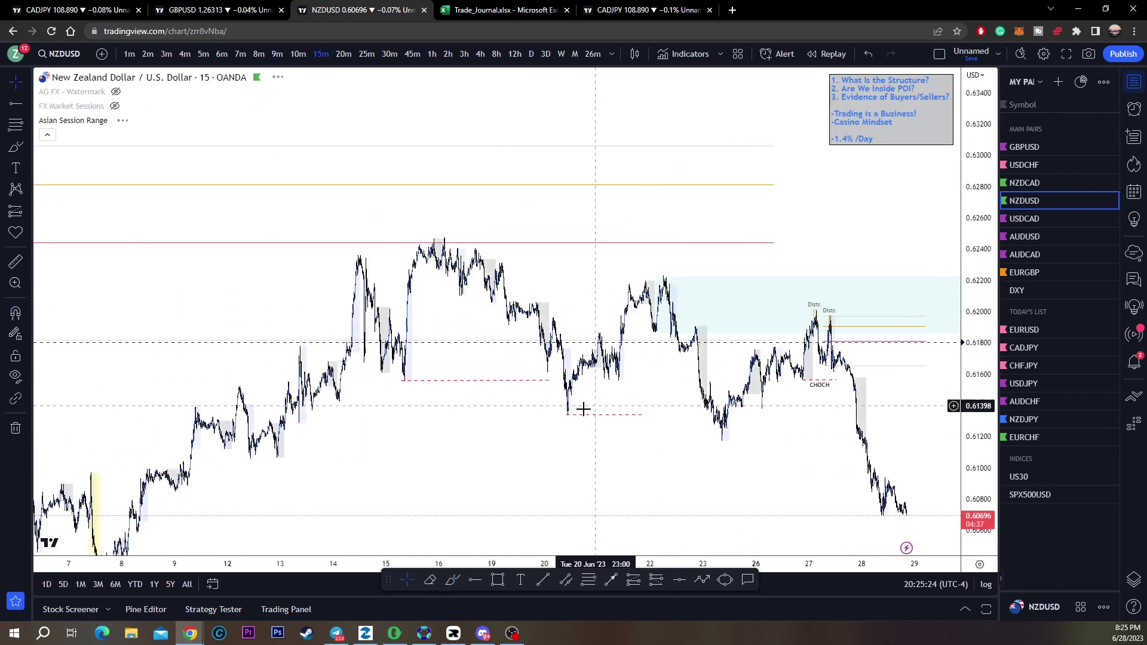
Examine the 15-minute swings through June 28 around the shaded zone, the dashed broken lows and the CHOCH line
drag(704, 389, 636, 390)
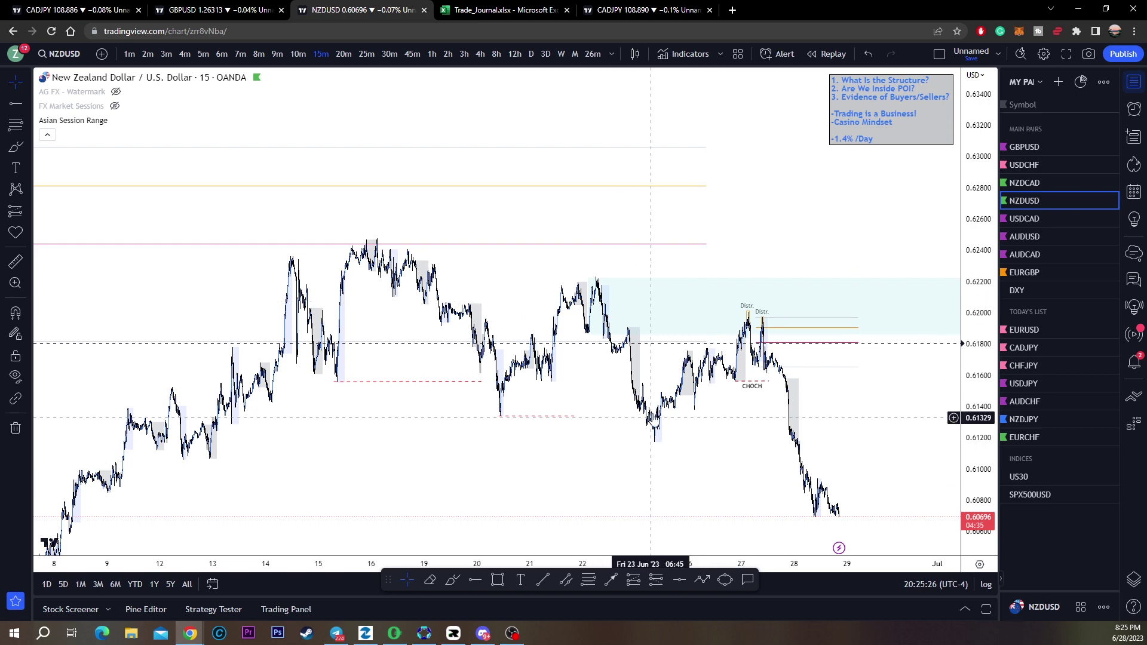
scroll(635, 372, down, 3)
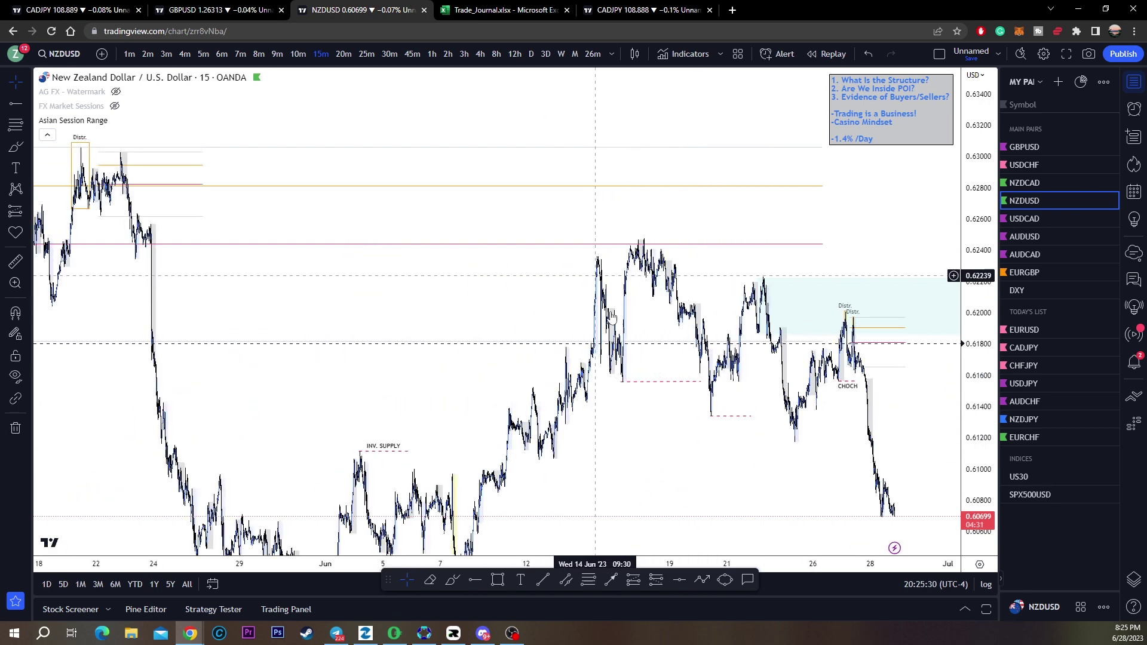
scroll(620, 264, up, 4)
scroll(720, 190, down, 5)
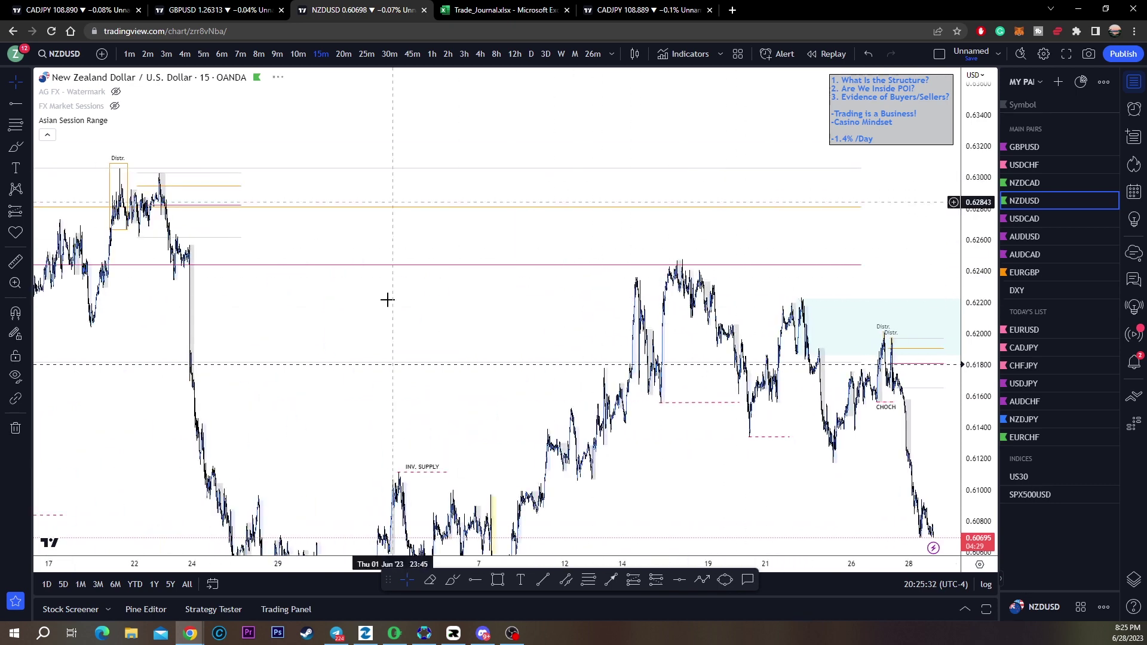
scroll(786, 442, up, 5)
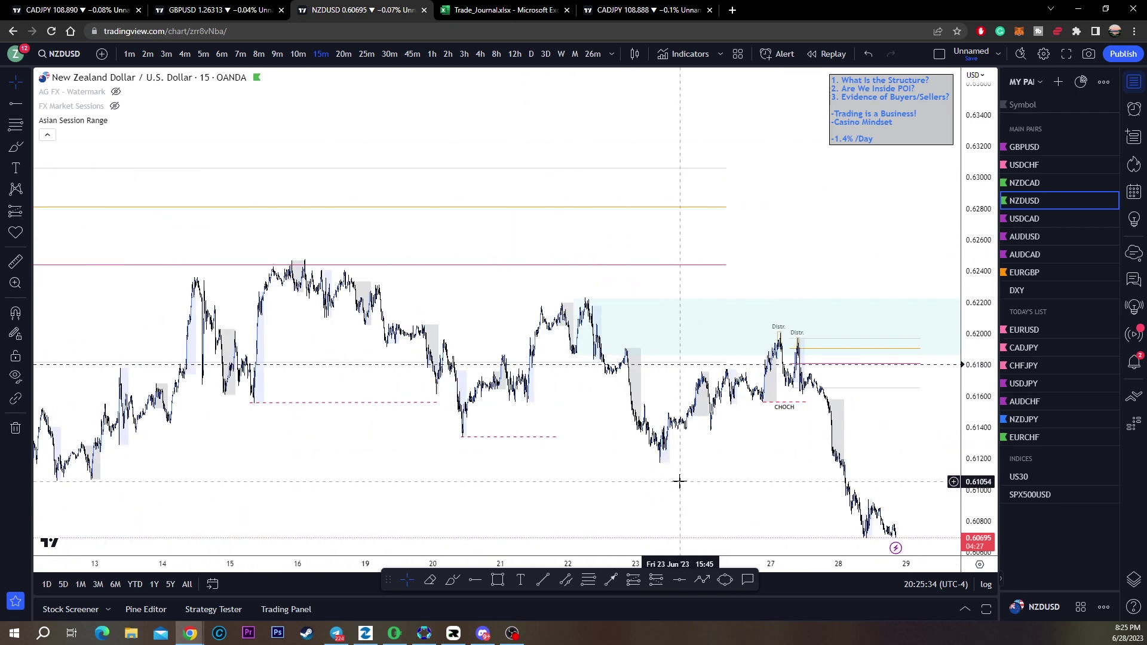
drag(978, 472, 976, 358)
scroll(896, 439, up, 4)
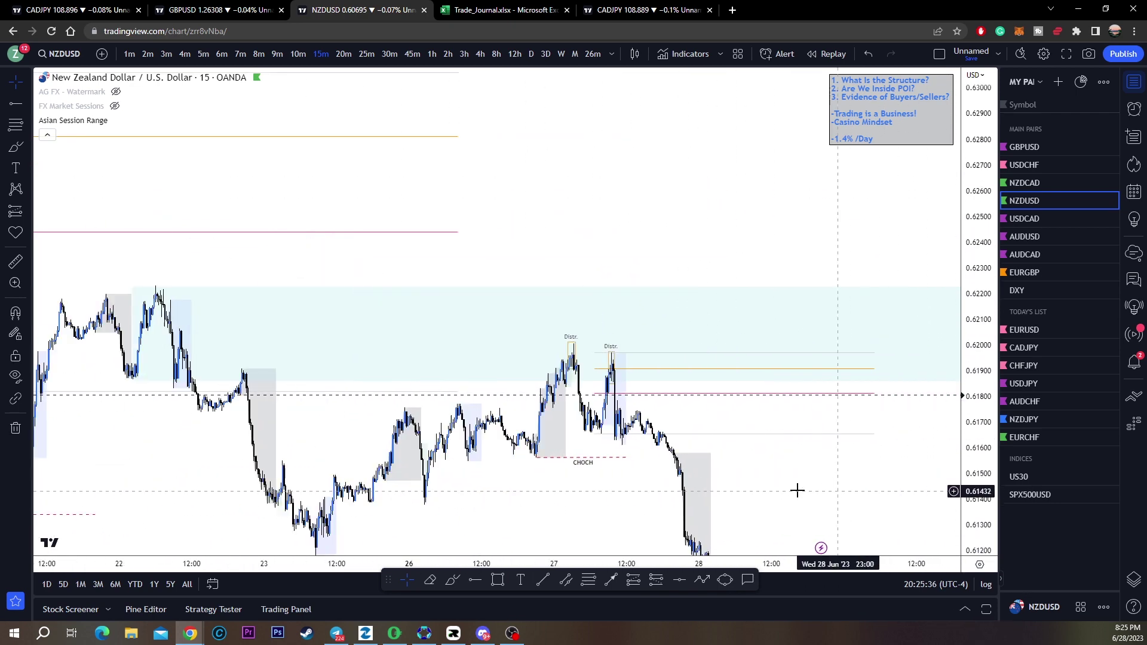
drag(797, 489, 867, 405)
scroll(663, 472, down, 3)
scroll(689, 488, up, 4)
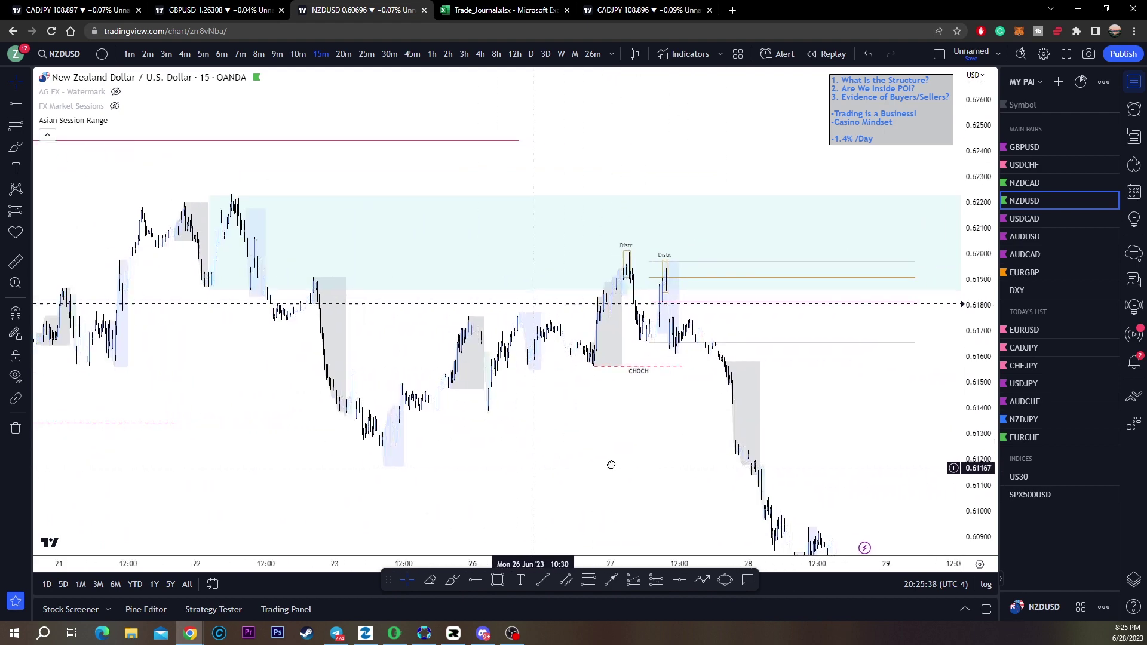
Brush marks around the June 22 high and trace the drop to June 23, removing all the strokes
click(452, 579)
mouse_move(272, 310)
mouse_down()
mouse_move(329, 281)
mouse_move(254, 284)
mouse_up()
mouse_move(165, 188)
mouse_down()
mouse_move(346, 187)
mouse_move(140, 280)
mouse_up()
key(ctrl+z)
key(ctrl+z)
key(ctrl+z)
key(ctrl+z)
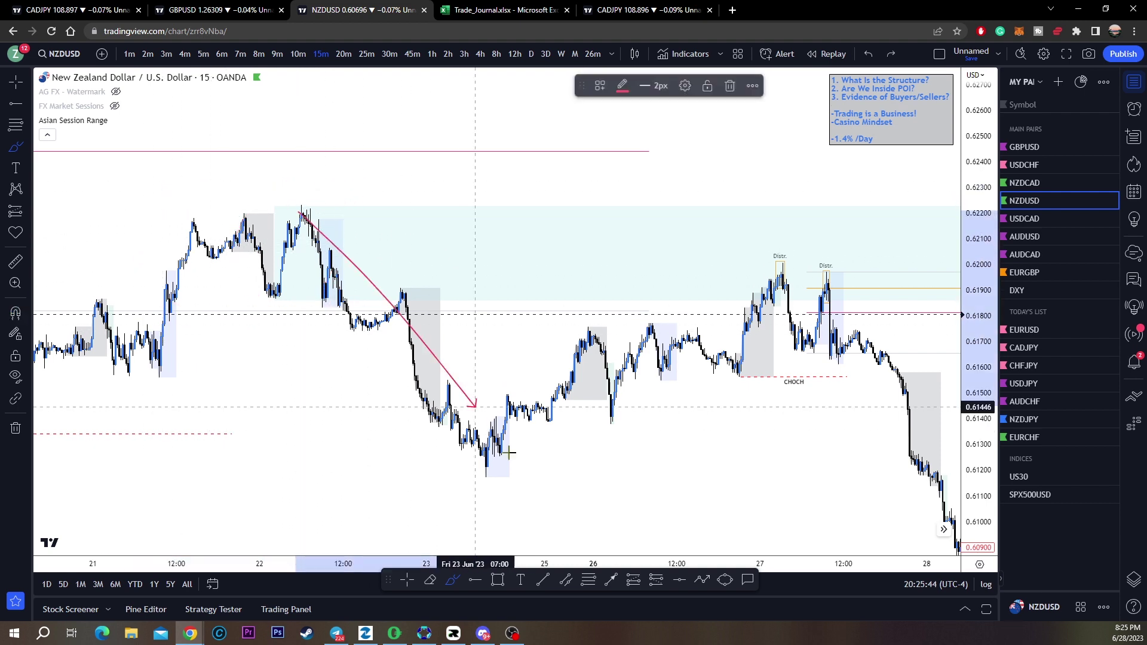
drag(727, 455, 559, 422)
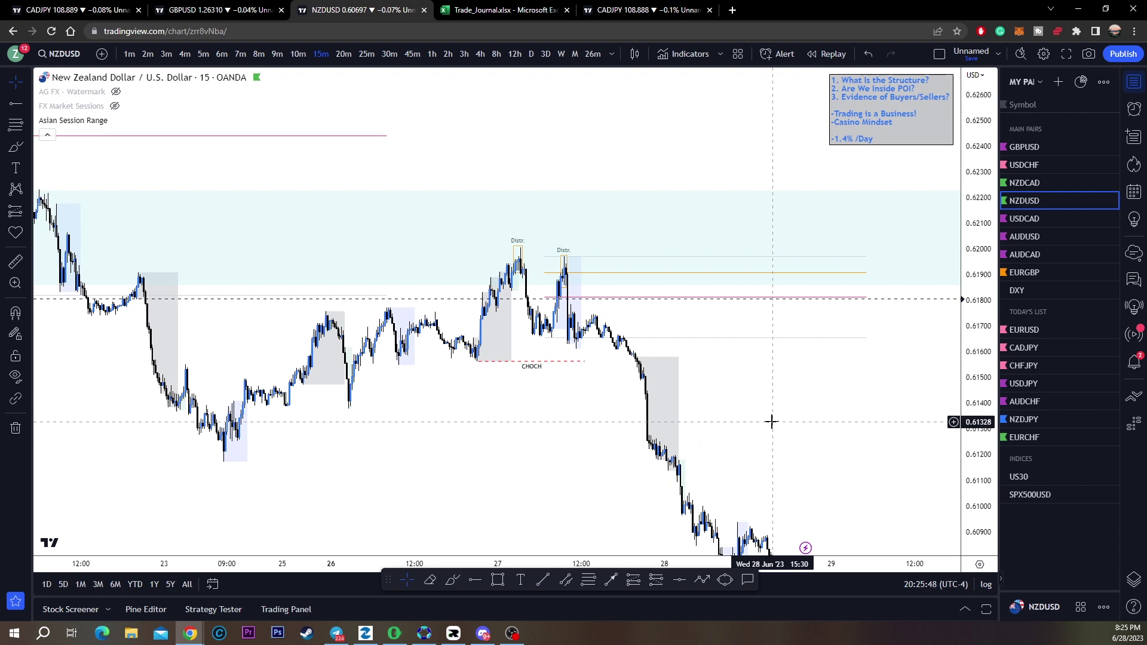
Sketch a brush schematic of rising peaks and a final drop above the shaded zone, circling the peaks
drag(766, 420, 794, 408)
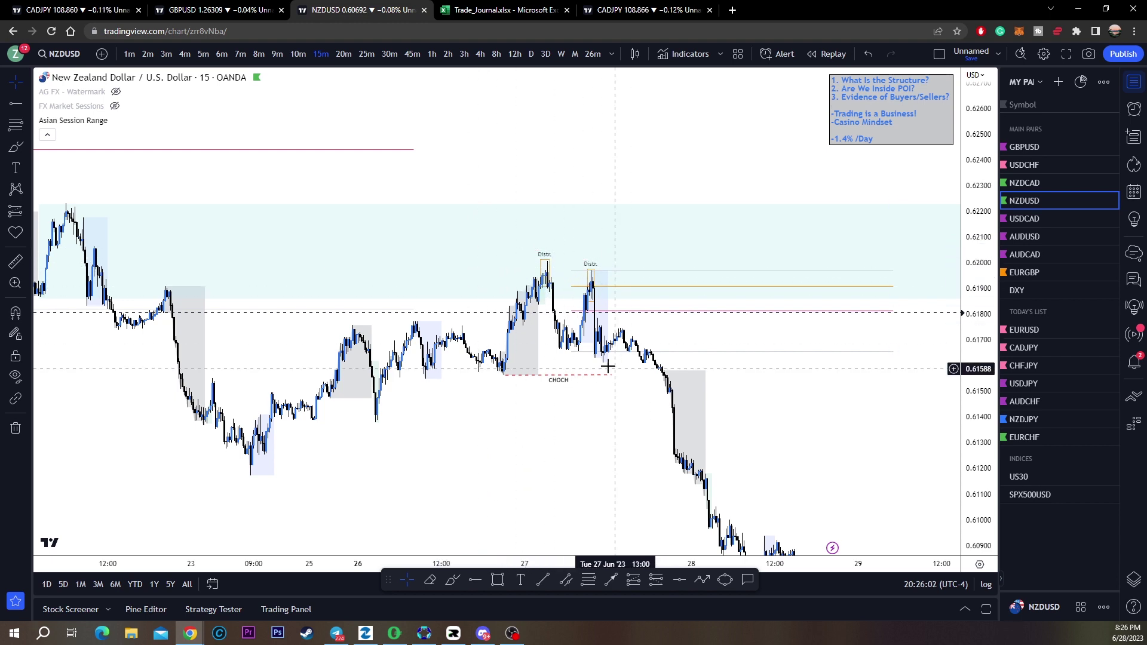
click(452, 580)
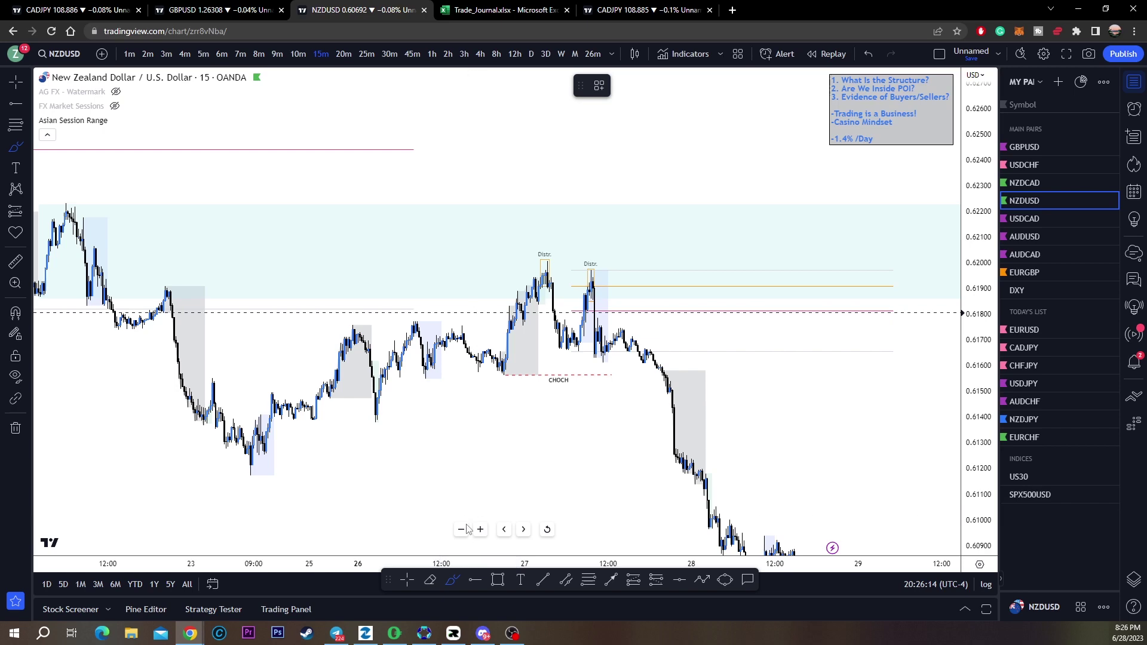
drag(672, 231, 642, 359)
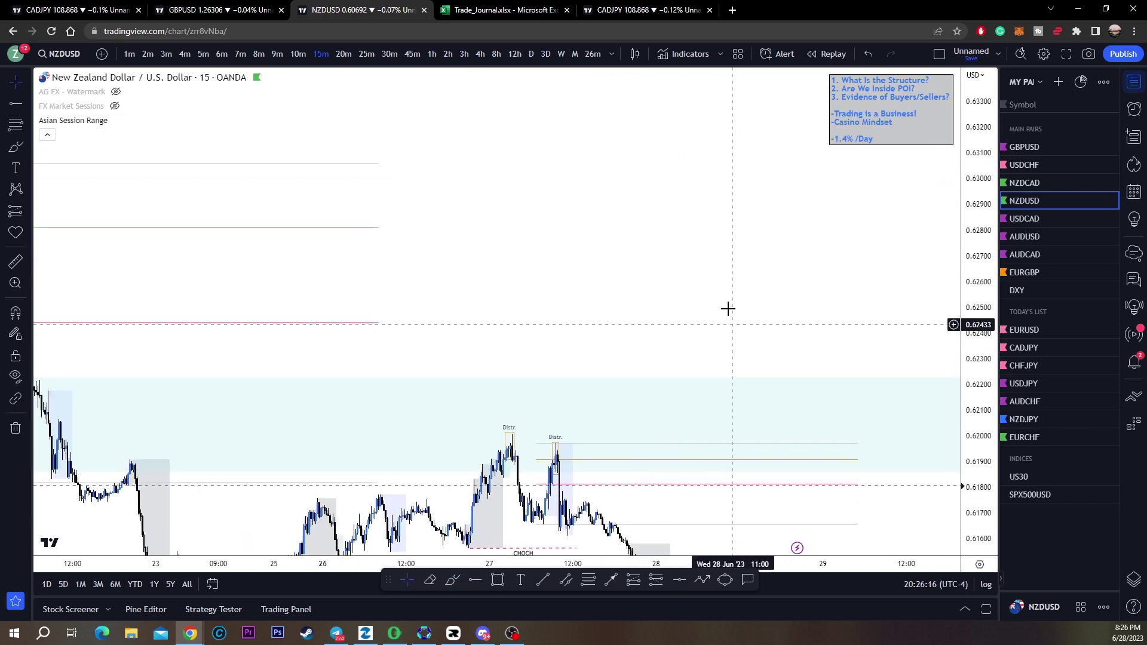
drag(714, 313, 612, 332)
click(453, 581)
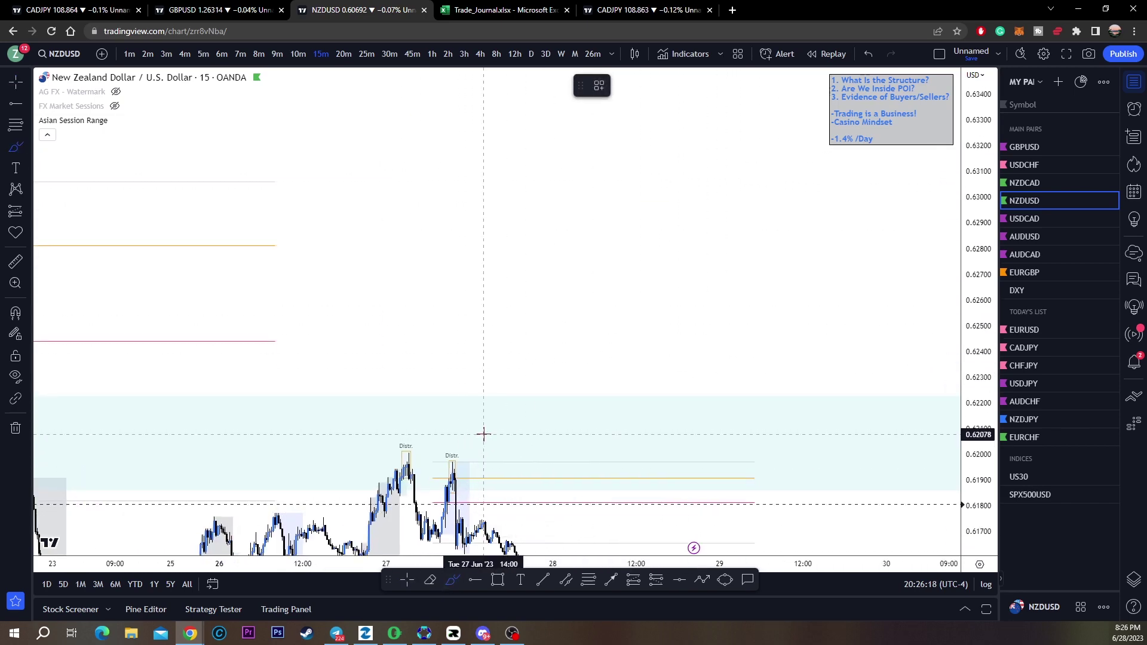
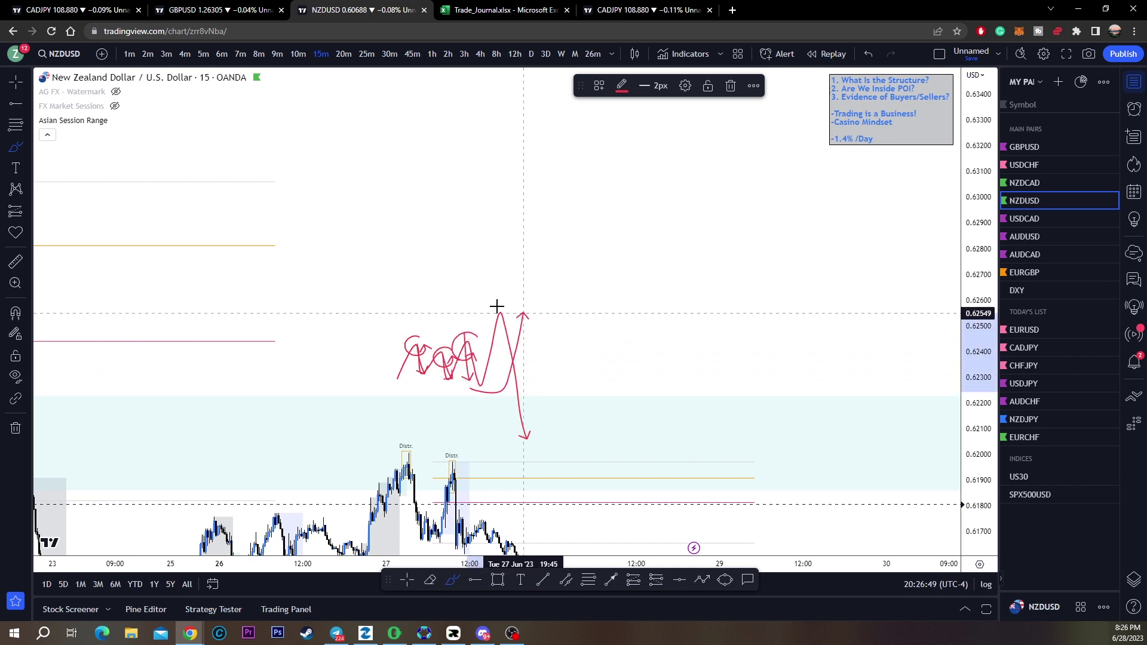
mouse_move(526, 259)
mouse_down()
mouse_move(481, 333)
mouse_move(475, 294)
mouse_up()
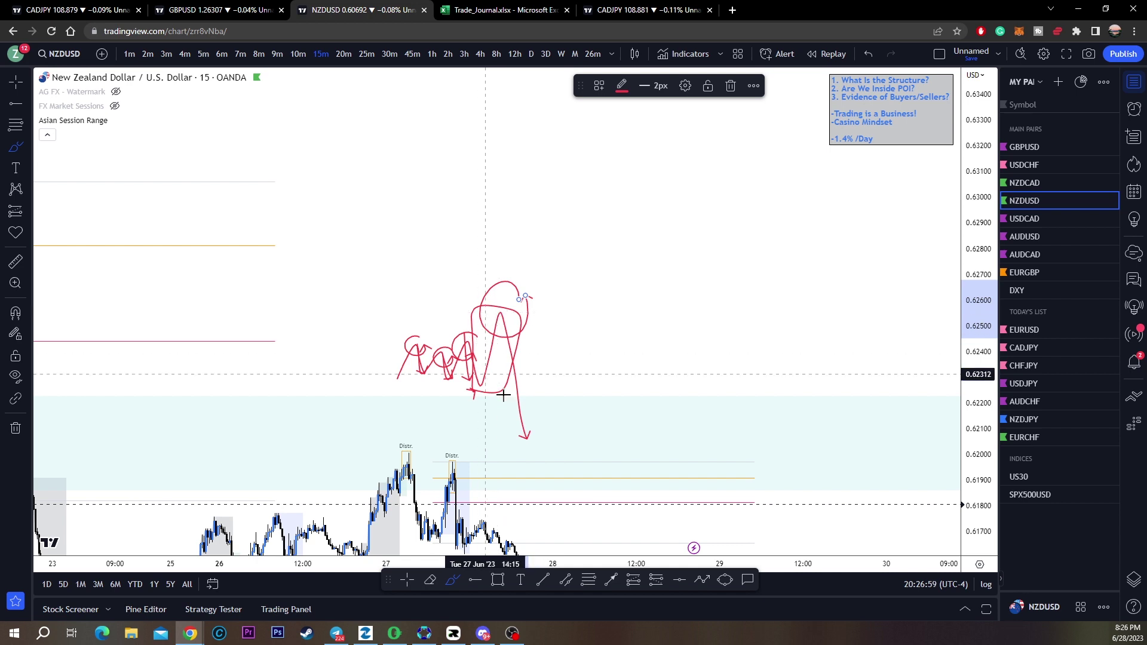
Mark the schematic's last low, the retracement after its drop and the final peak with brush lines and arrows
drag(466, 387, 509, 387)
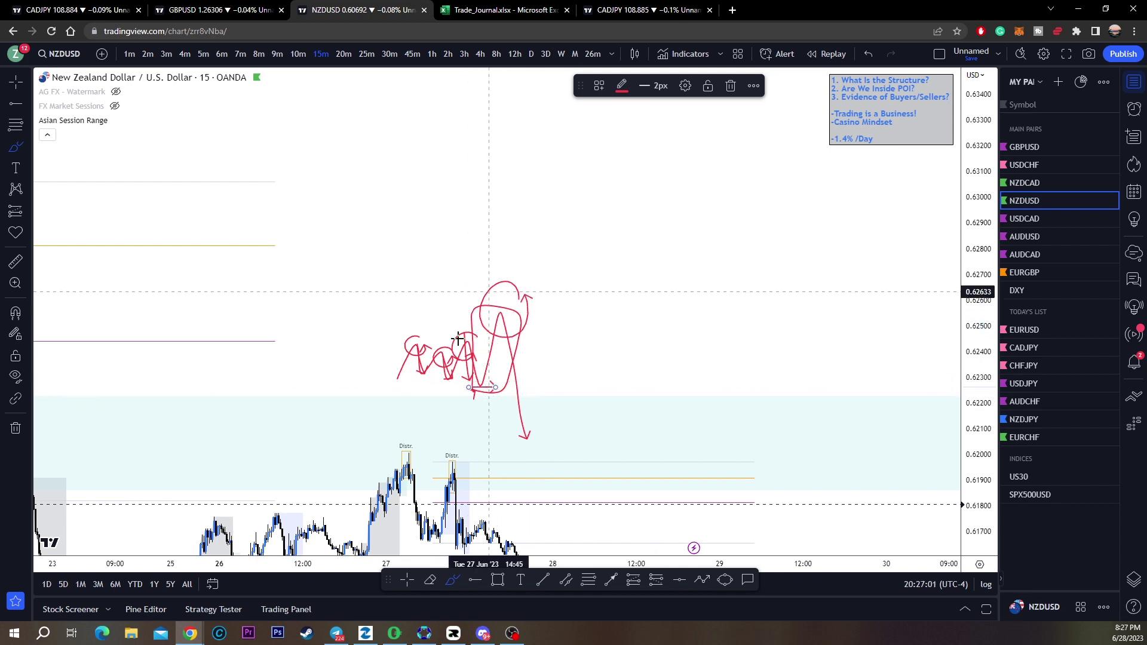
drag(525, 433, 527, 439)
drag(528, 432, 550, 362)
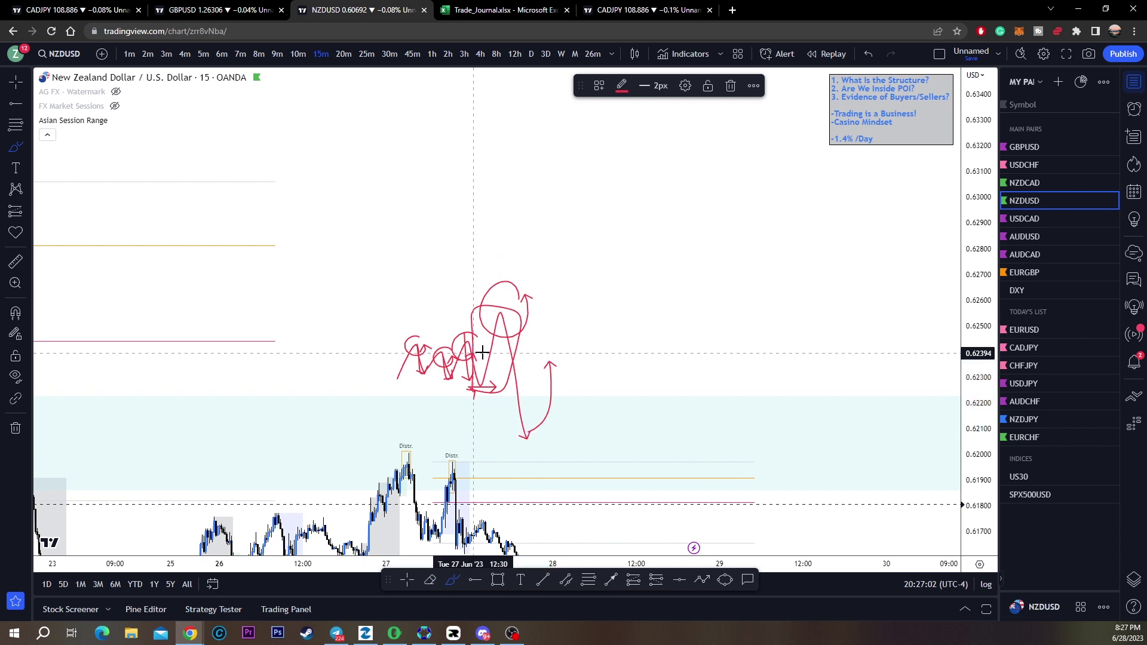
drag(476, 353, 546, 355)
mouse_move(518, 316)
mouse_down()
mouse_move(471, 316)
mouse_move(478, 338)
mouse_up()
drag(462, 289, 453, 324)
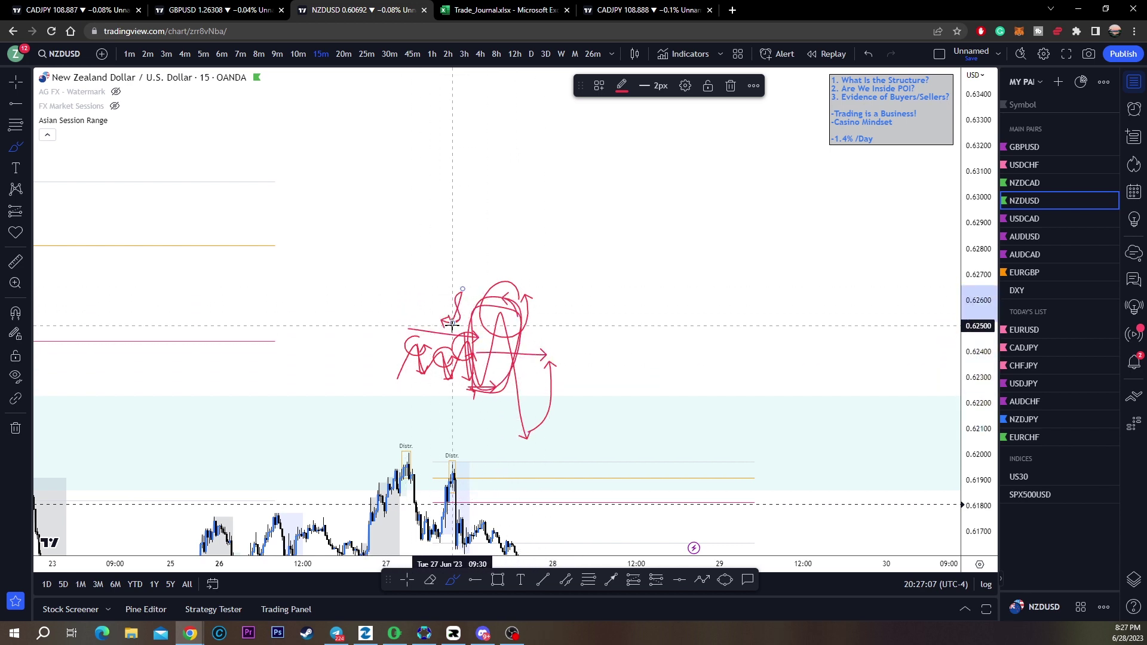
Undo the brush strokes of the schematic above the shaded zone and leave the brush
key(ctrl+z)
key(ctrl+z)
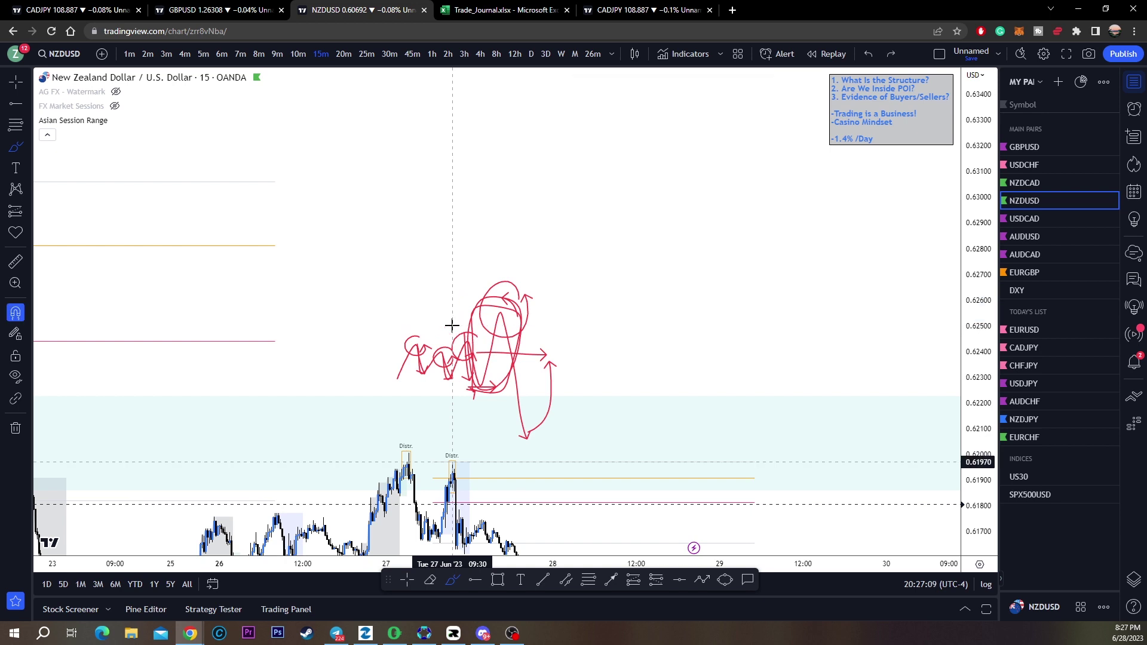
key(ctrl+z)
key(ctrl+z)
key(ctrl+z)
key(ctrl+z)
key(ctrl+z)
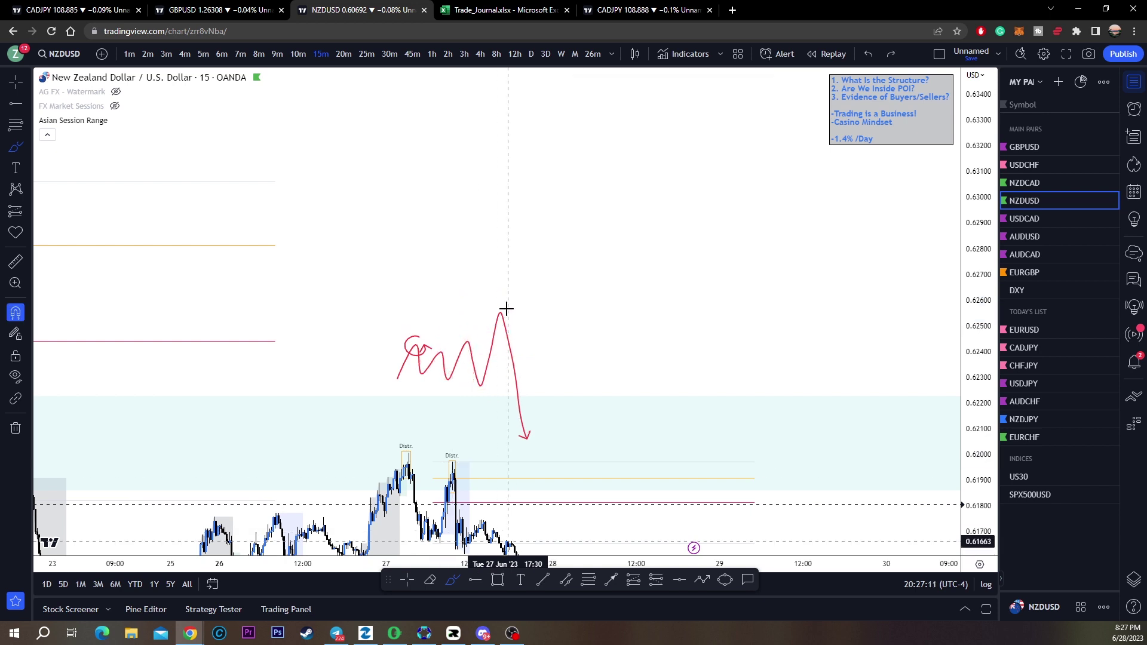
key(Escape)
Switch the chart to the 1-minute timeframe
mouse_move(459, 344)
mouse_down()
mouse_move(651, 303)
mouse_move(731, 239)
mouse_up()
drag(980, 427, 980, 290)
drag(827, 221, 715, 204)
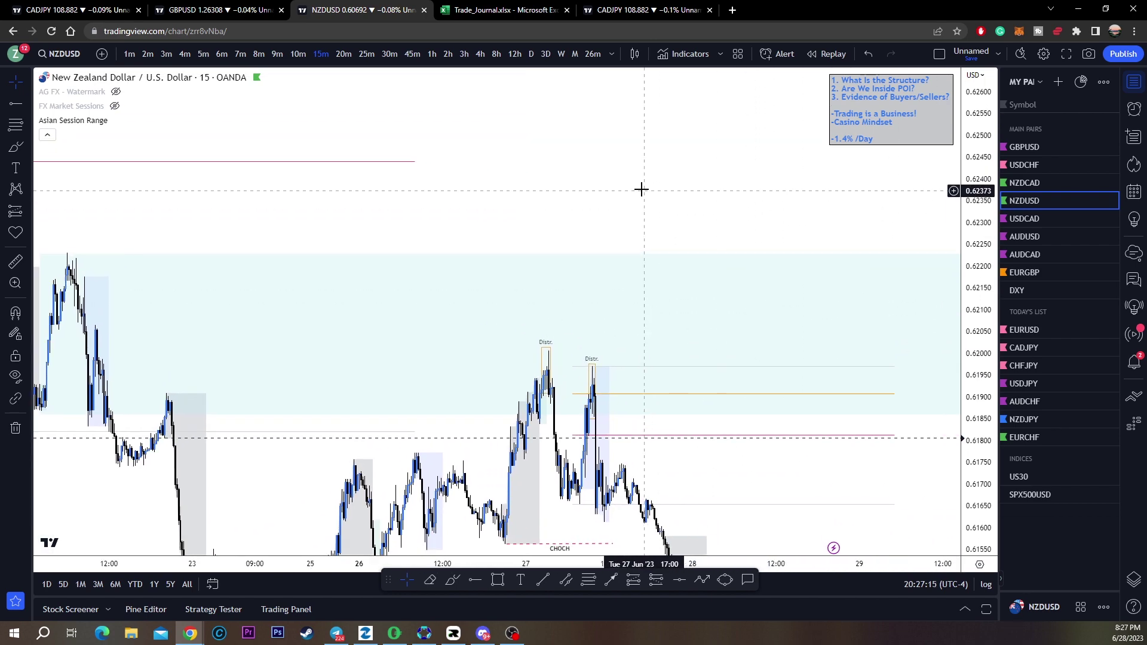
click(129, 54)
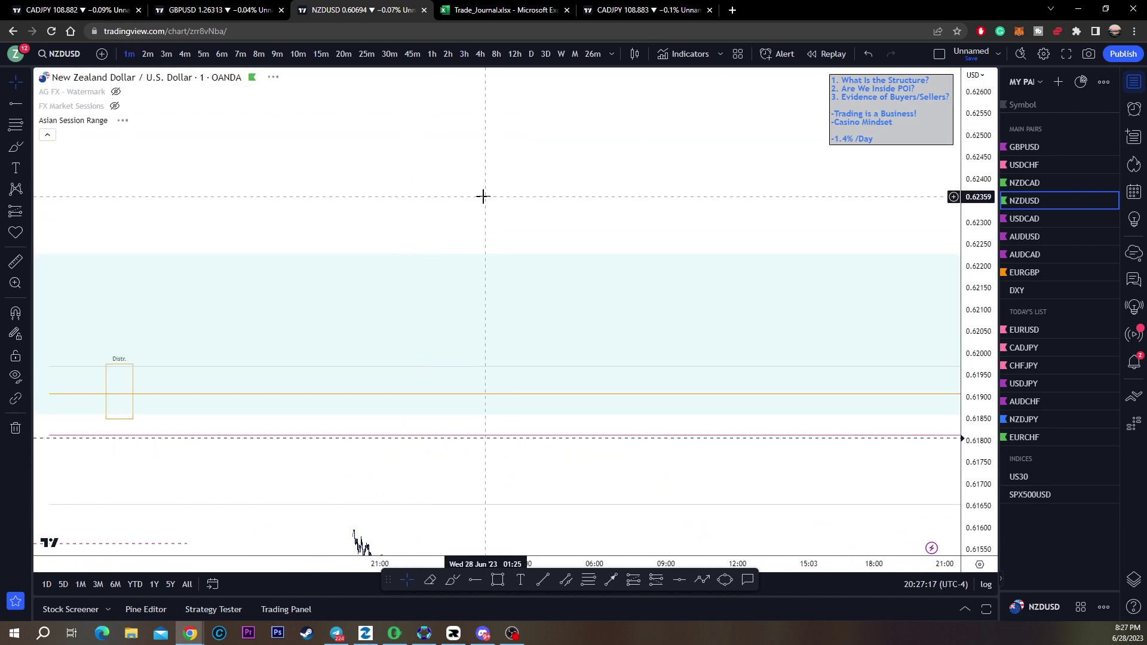
drag(442, 196, 810, 195)
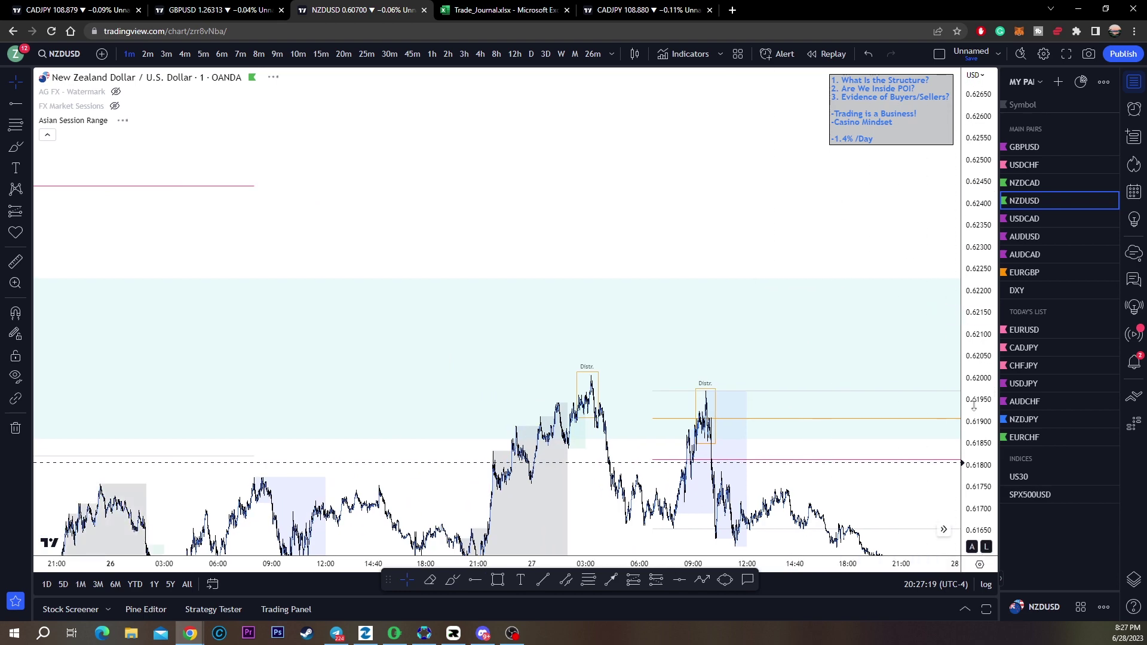
Examine the two June 27 distribution boxes and the CHOCH line on the 1-minute chart
drag(971, 402, 972, 251)
scroll(679, 226, up, 3)
scroll(678, 225, up, 4)
drag(647, 188, 837, 156)
scroll(612, 238, up, 3)
drag(435, 316, 629, 250)
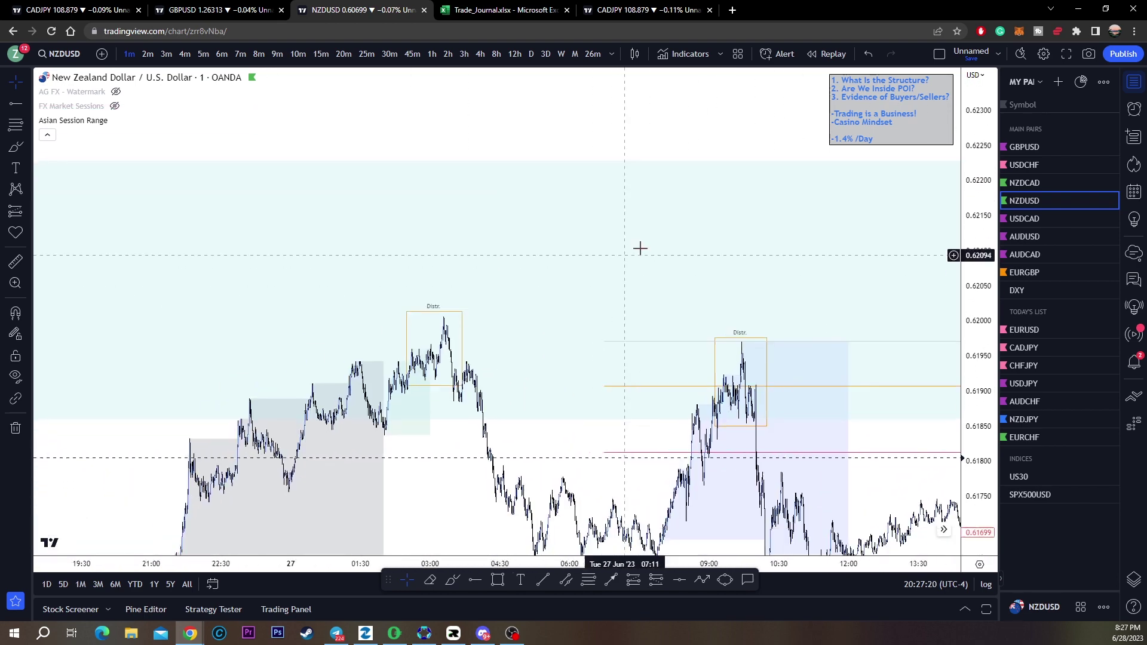
scroll(640, 248, up, 3)
drag(516, 260, 615, 244)
scroll(615, 244, down, 5)
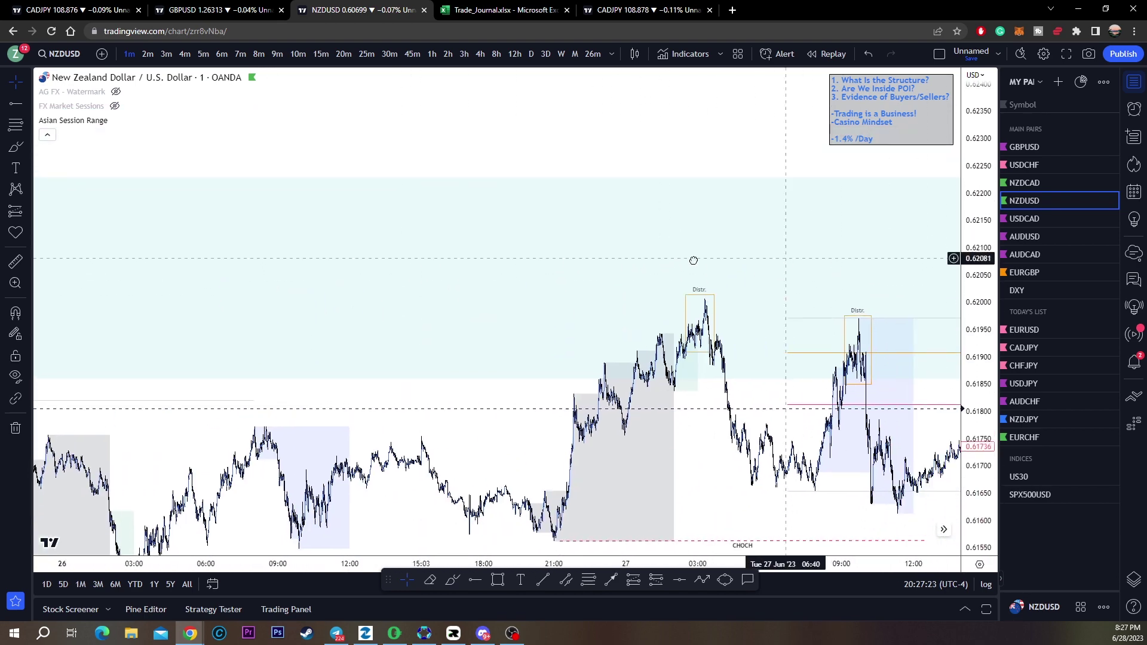
drag(519, 499, 478, 501)
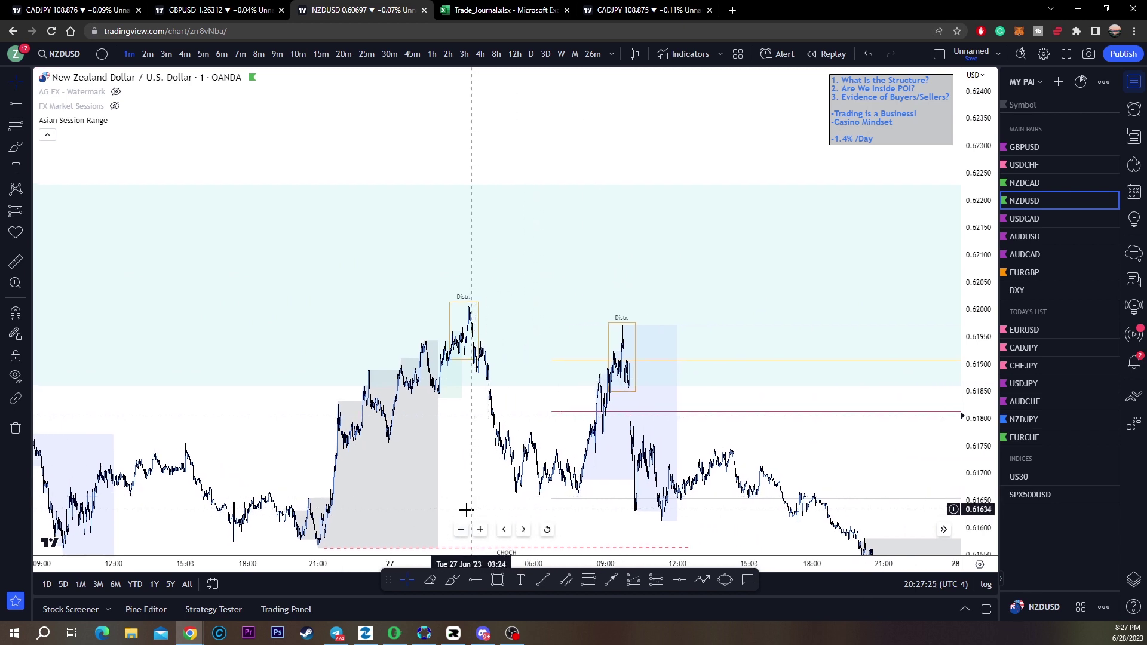
Circle the rising highs before the first distribution box with the brush and mark their pullbacks with arrows
click(452, 579)
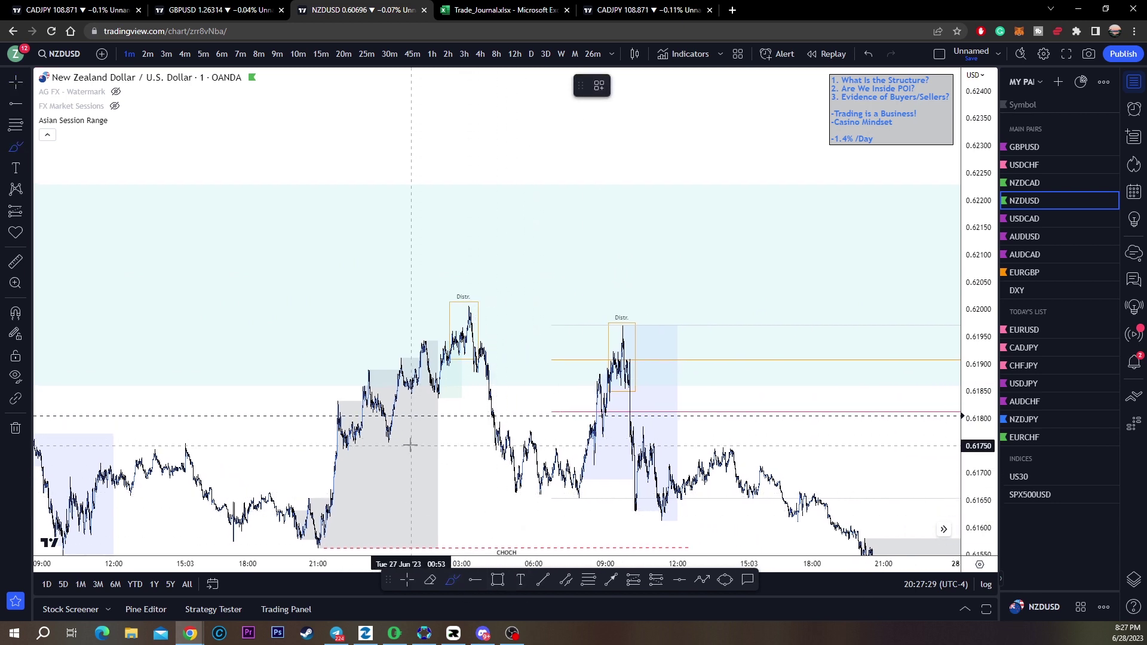
drag(373, 363, 388, 429)
drag(410, 354, 408, 362)
drag(404, 359, 416, 397)
Brush the drop from the first distribution box, underline the broken low and handwrite CHOC beneath it
mouse_move(438, 346)
mouse_down()
mouse_move(410, 356)
mouse_move(423, 340)
mouse_move(441, 394)
mouse_move(487, 364)
mouse_move(436, 306)
mouse_move(517, 488)
mouse_up()
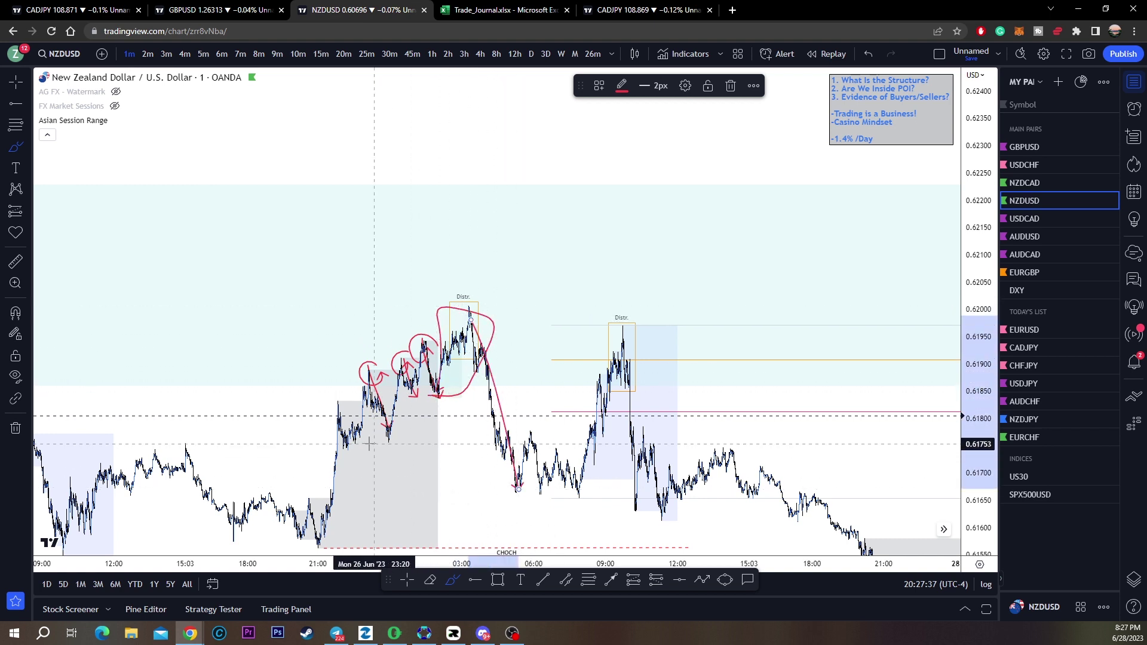
mouse_move(369, 443)
mouse_down()
mouse_move(457, 447)
mouse_move(412, 475)
mouse_move(494, 472)
mouse_up()
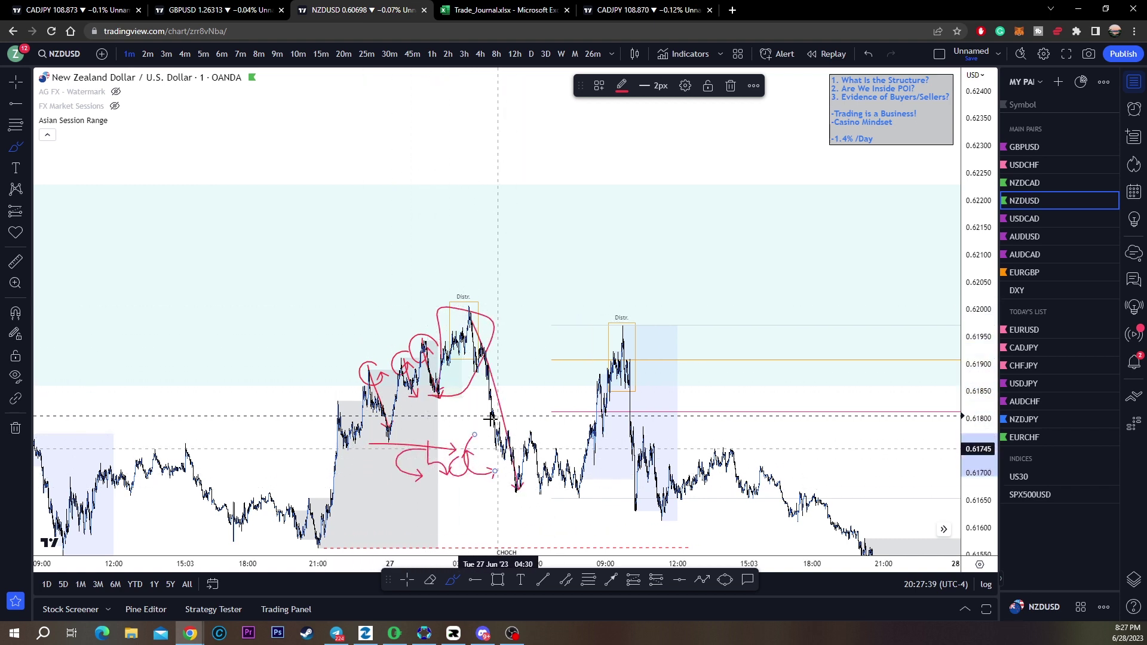
mouse_move(489, 417)
mouse_down()
mouse_move(490, 470)
mouse_move(505, 470)
mouse_up()
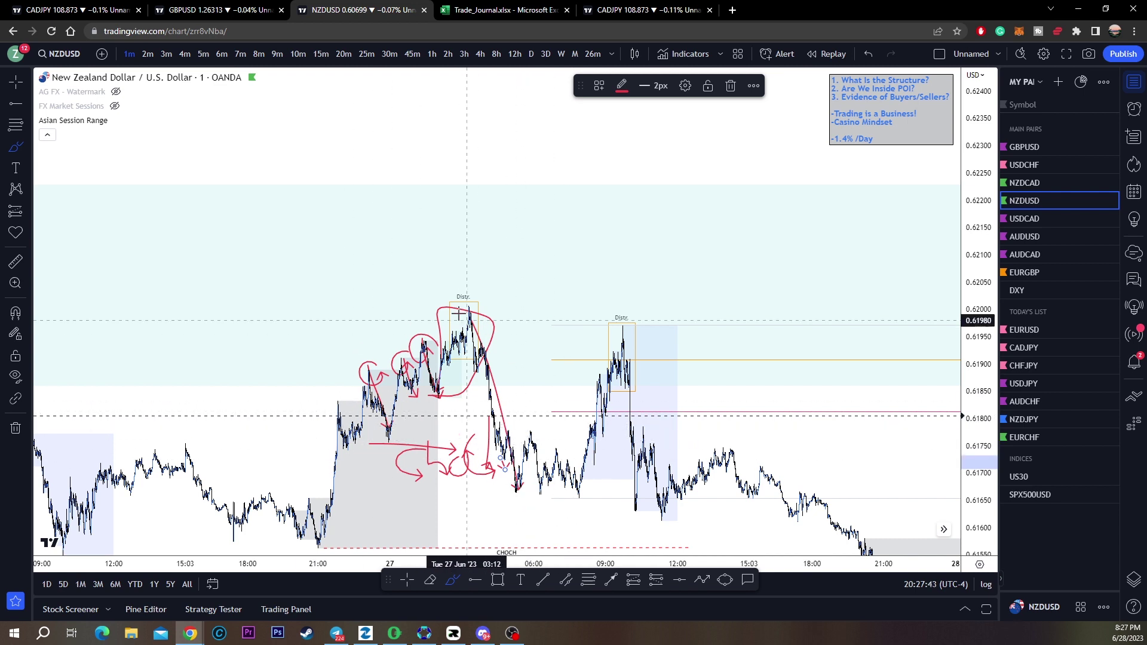
Undo all the brush circles, arrows and the handwritten CHOC around the first distribution box
key(ctrl)
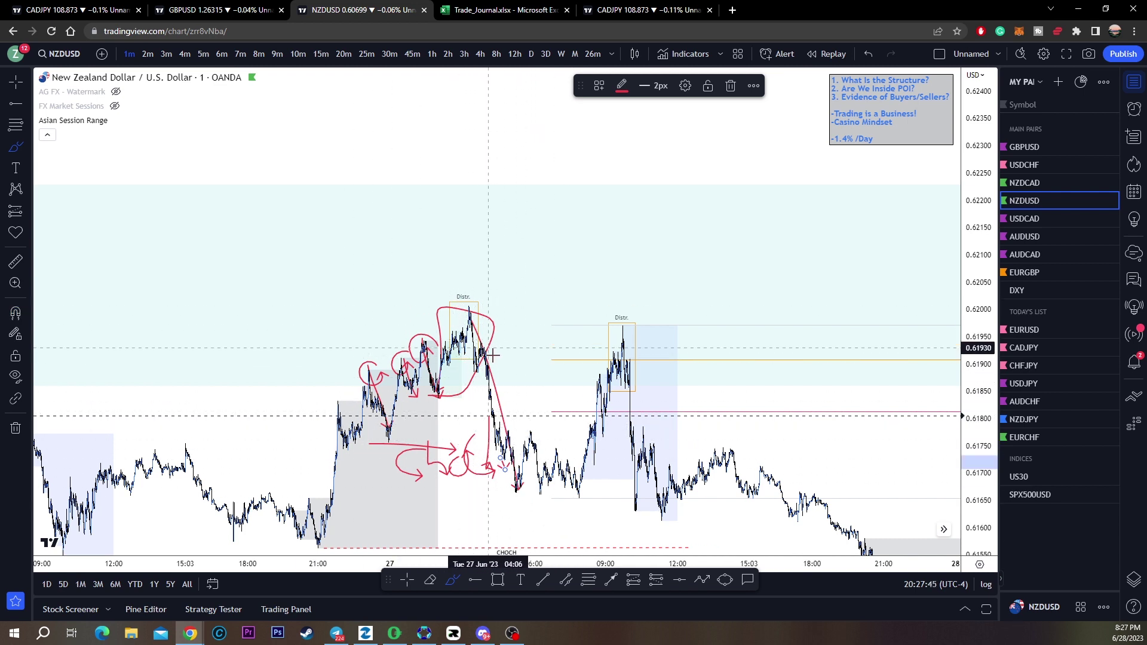
key(ctrl+z)
key(ctrl+z)
key(ctrl+z)
key(ctrl+z)
key(ctrl+z)
key(ctrl+z)
key(ctrl+z)
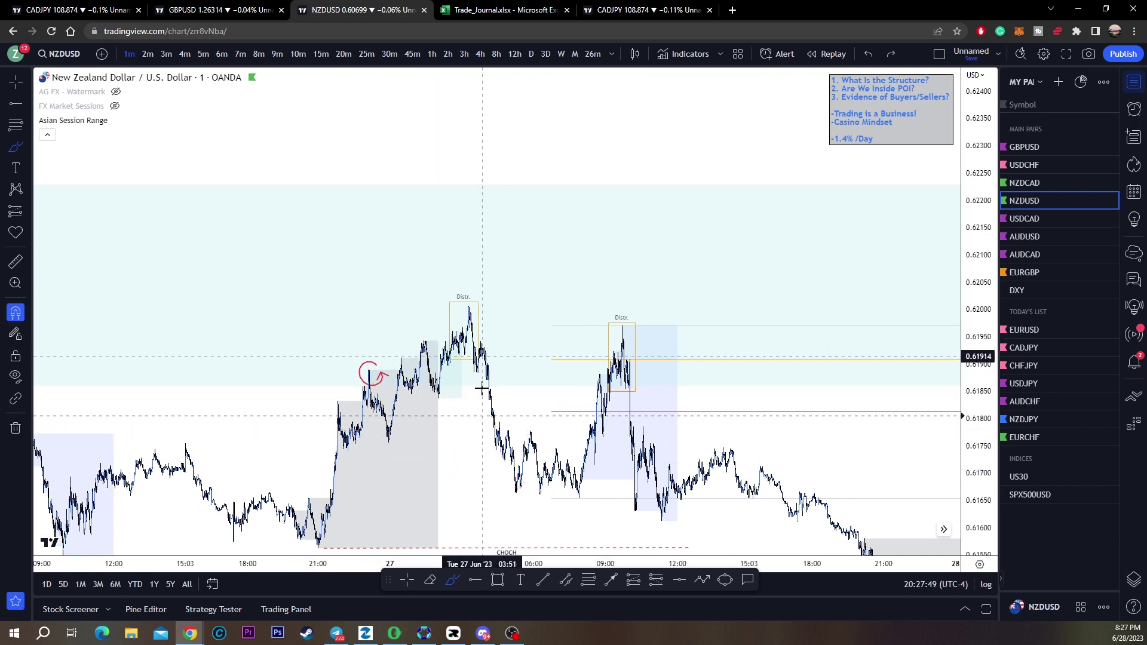
key(Escape)
Brush circles and pullback arrows on the highs inside the first distribution box, then the final spike's drop through the underlined low
drag(472, 441, 551, 442)
scroll(633, 444, up, 5)
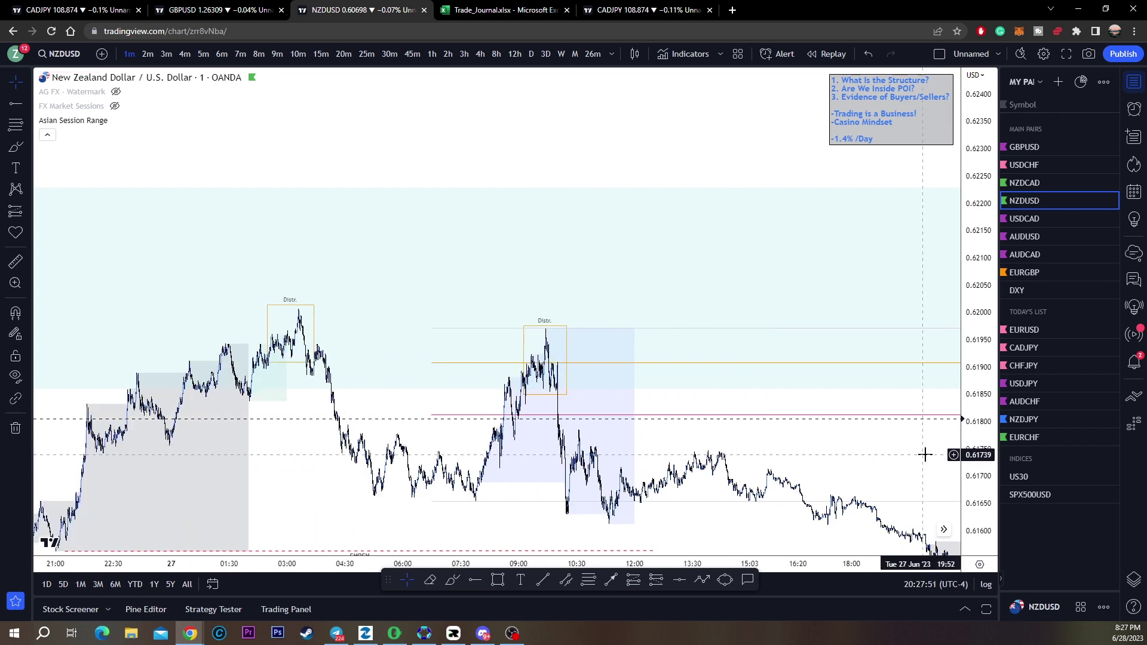
drag(978, 498, 978, 448)
scroll(290, 442, up, 2)
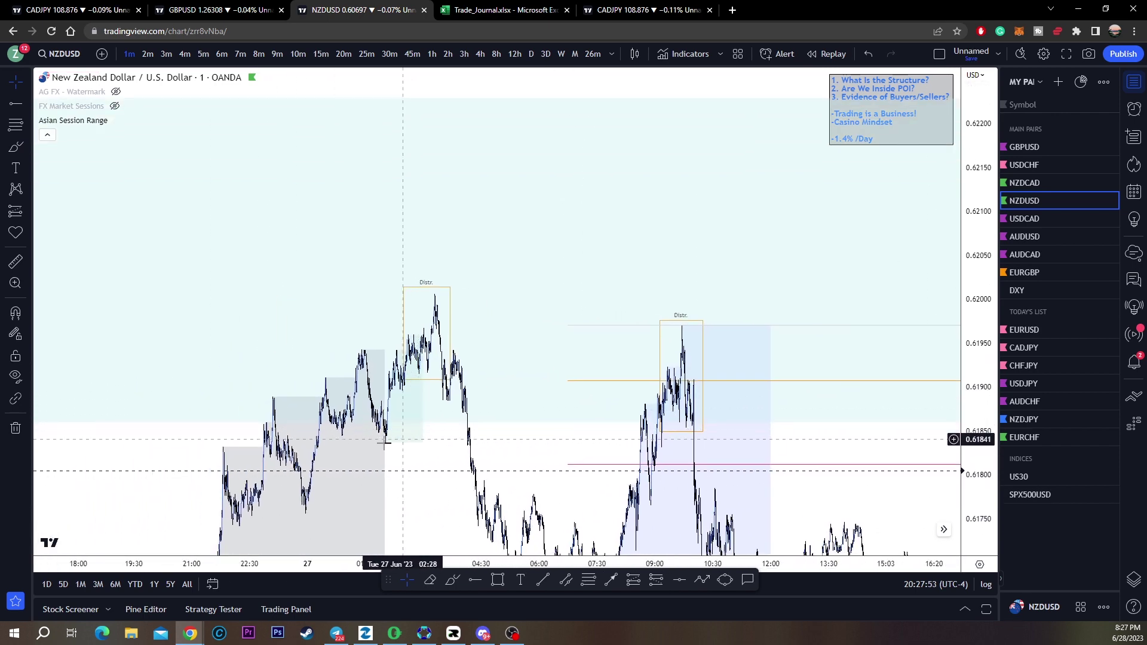
drag(263, 452, 533, 456)
scroll(442, 456, up, 2)
drag(398, 454, 594, 464)
scroll(466, 454, up, 2)
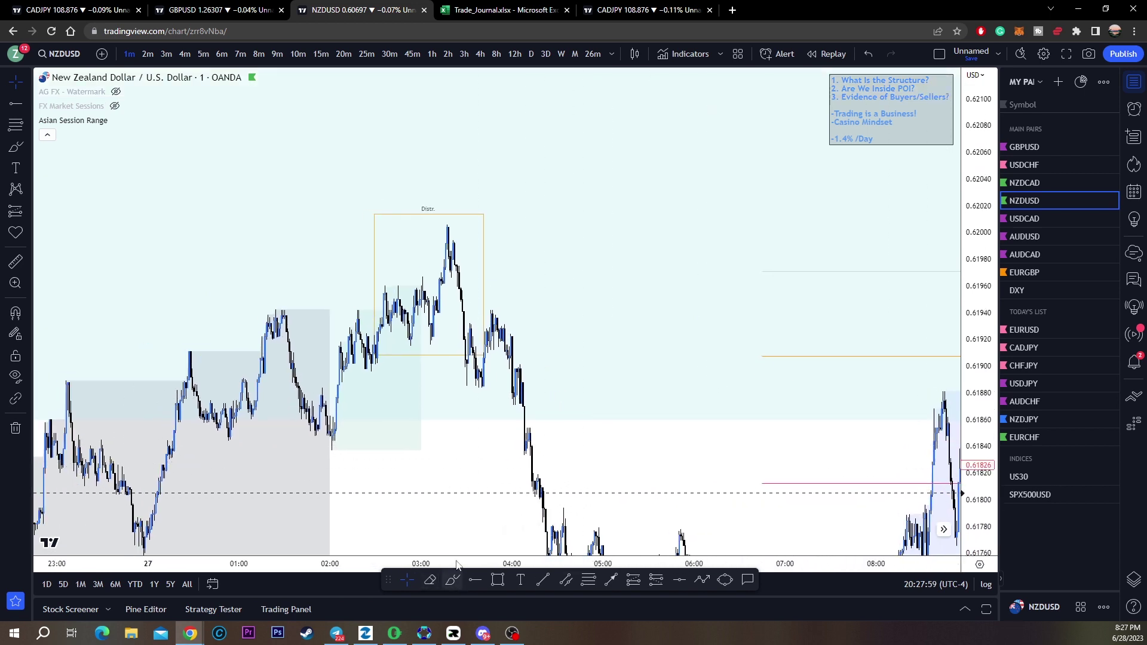
click(452, 580)
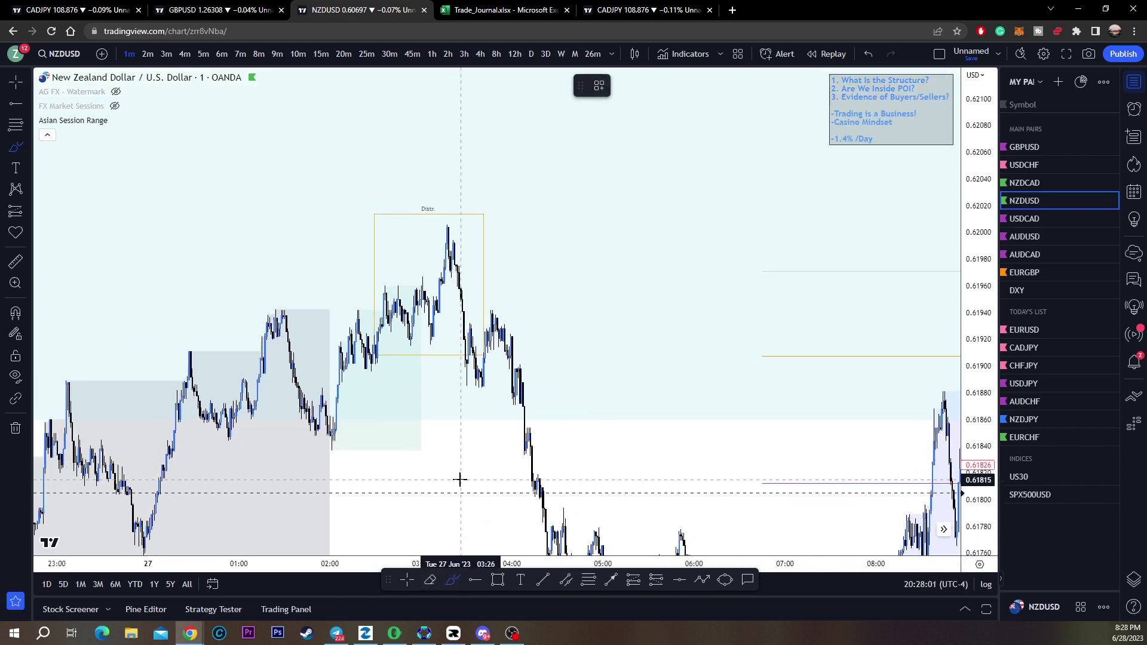
scroll(346, 299, up, 1)
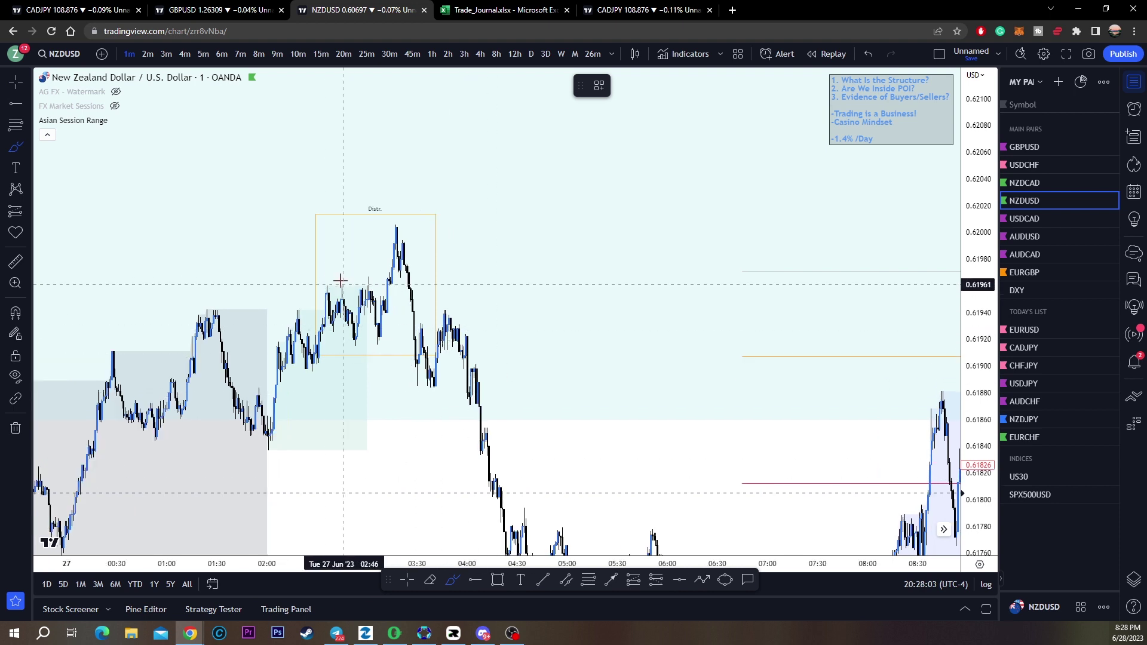
mouse_move(338, 284)
mouse_down()
mouse_move(332, 330)
mouse_move(350, 296)
mouse_up()
drag(349, 290, 360, 338)
drag(383, 278, 379, 337)
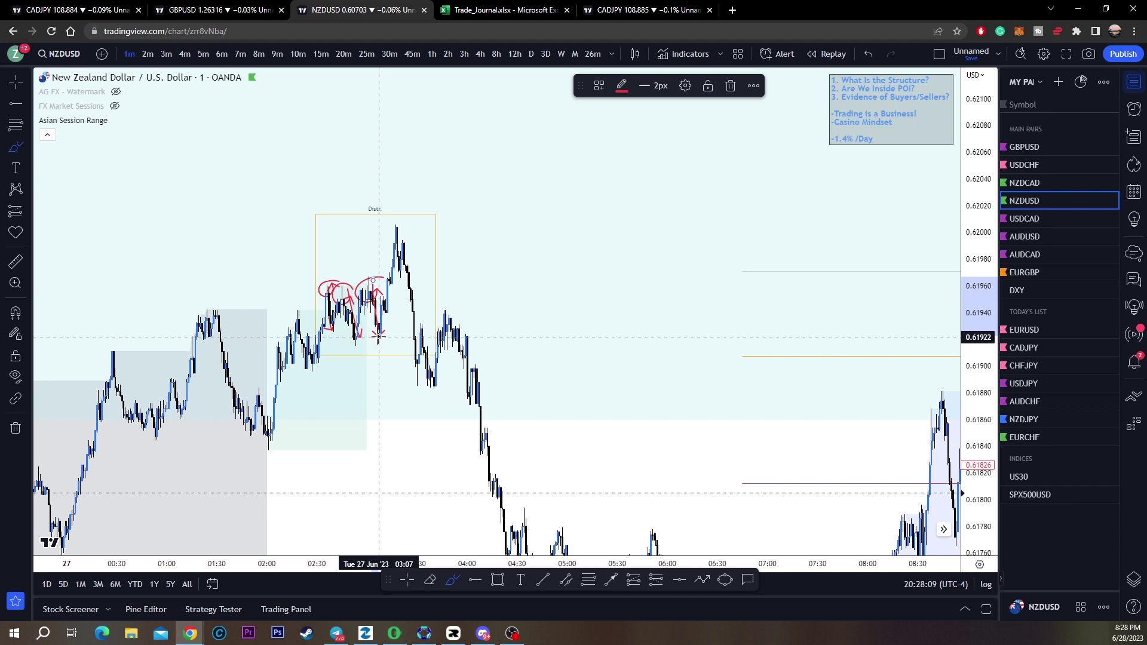
mouse_move(378, 338)
mouse_down()
mouse_move(422, 225)
mouse_move(381, 247)
mouse_move(378, 335)
mouse_up()
drag(398, 230, 433, 407)
drag(362, 346, 413, 346)
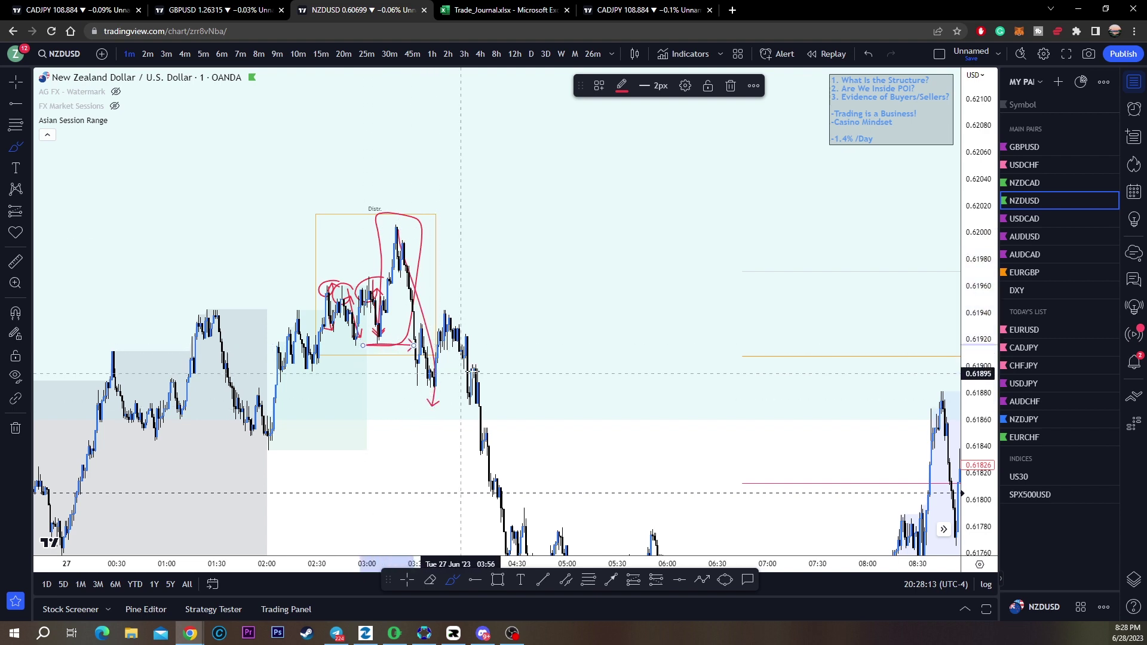
Undo the brush marks inside the first distribution box and leave the brush tool
key(ctrl+z)
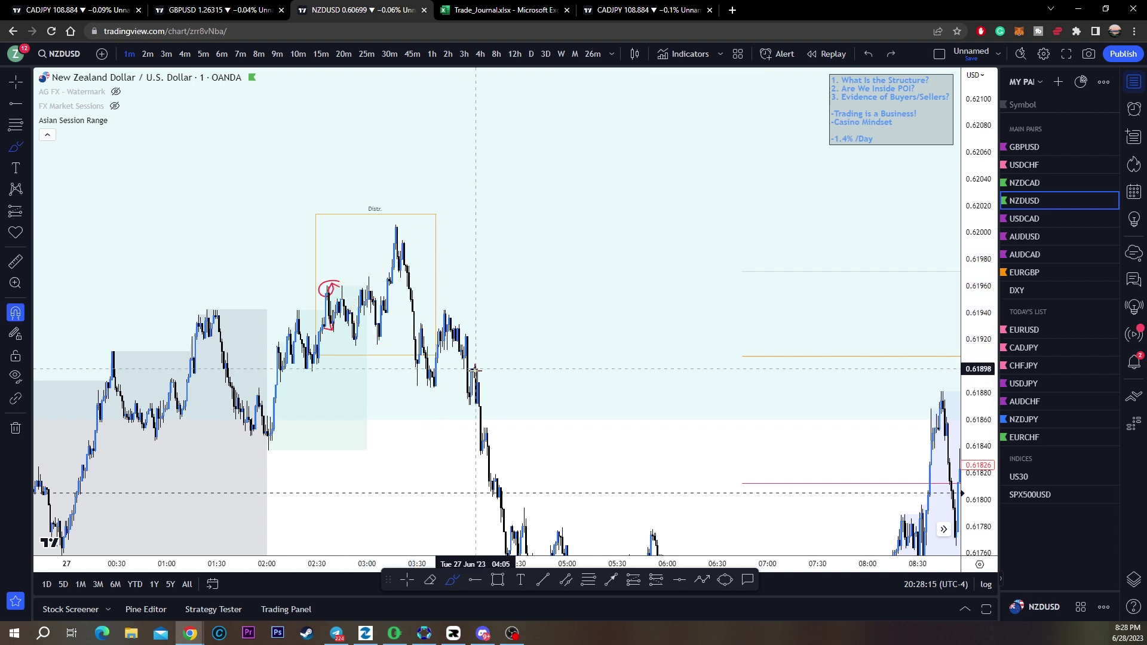
key(ctrl+z)
key(ctrl+z)
mouse_move(372, 280)
mouse_down()
mouse_move(446, 281)
mouse_move(457, 311)
mouse_up()
key(ctrl+z)
key(ctrl+z)
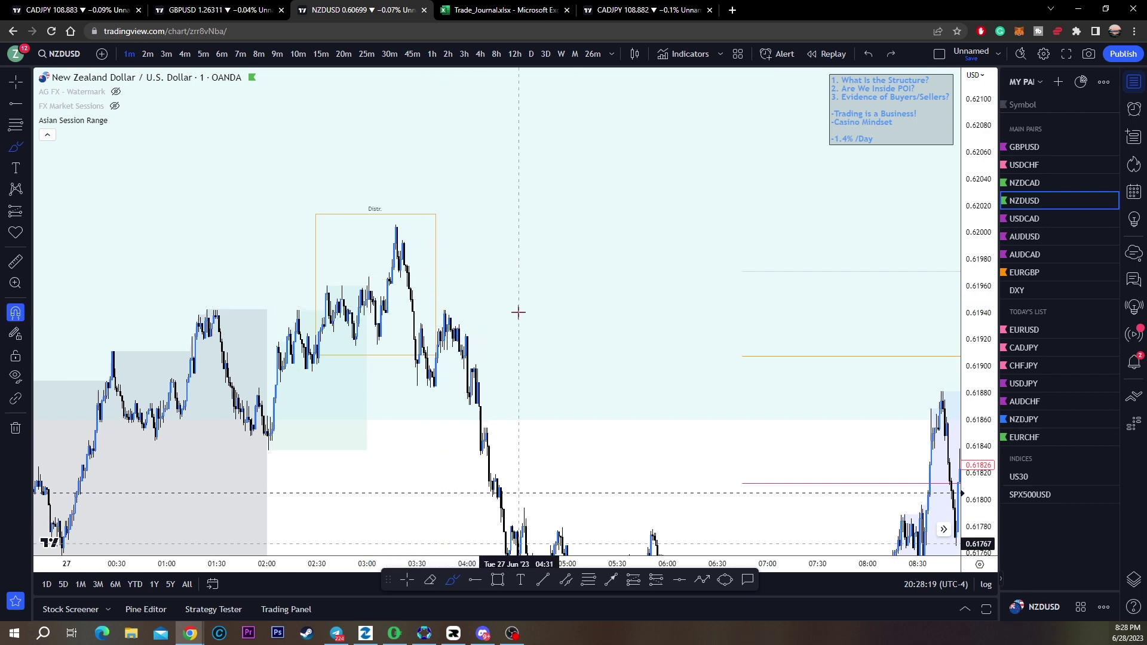
key(Escape)
Draw a rectangle over the final push up in the first distribution box, from about 0.61915 to 0.62005
scroll(598, 390, down, 5)
drag(709, 440, 597, 390)
drag(678, 414, 524, 404)
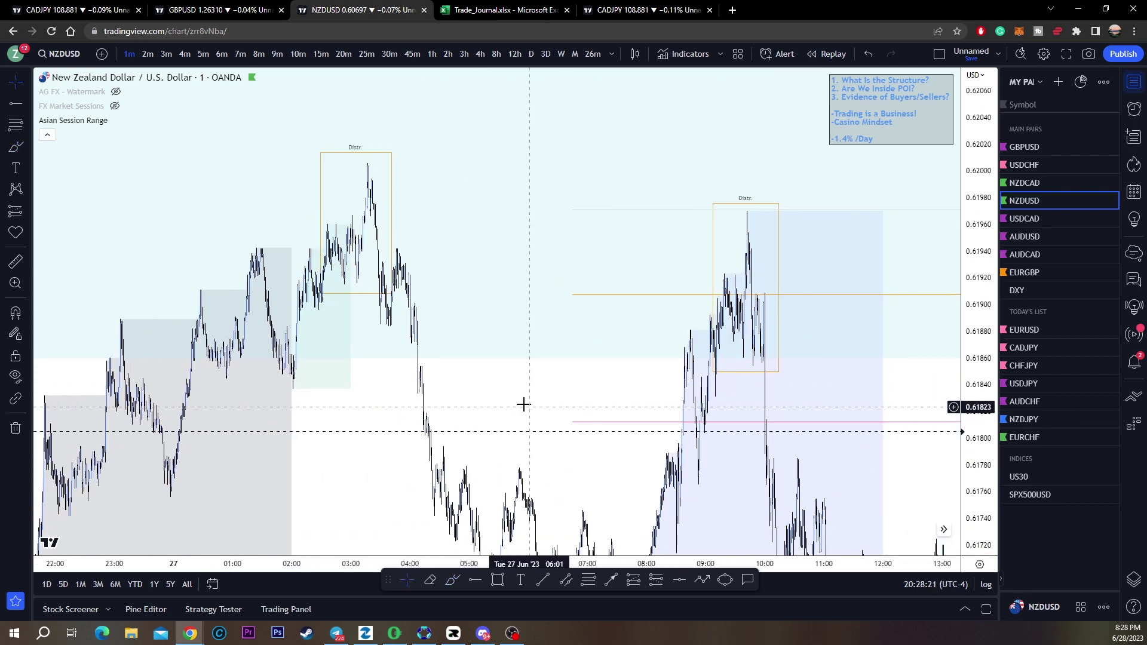
scroll(602, 412, up, 4)
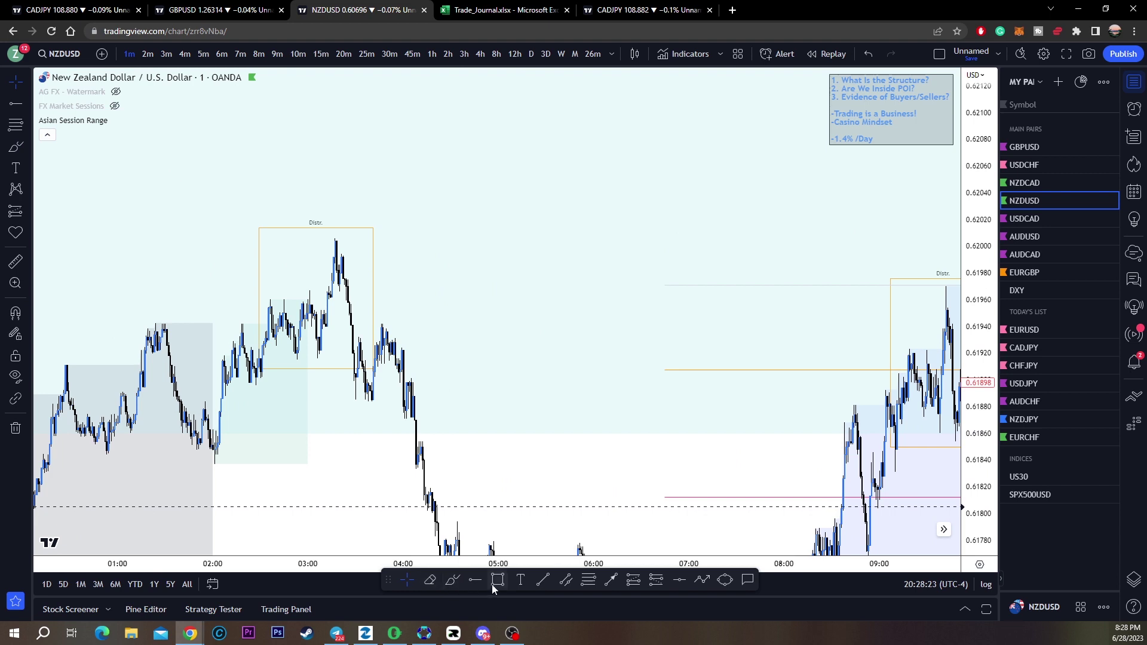
click(496, 583)
drag(317, 359, 338, 239)
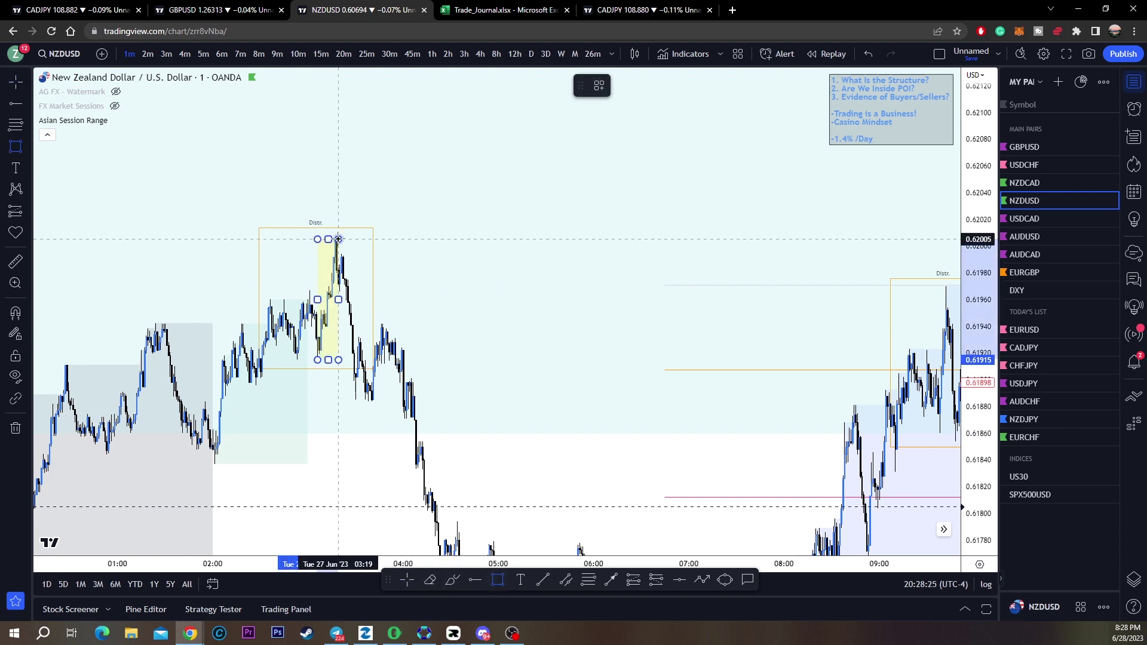
click(338, 238)
click(374, 196)
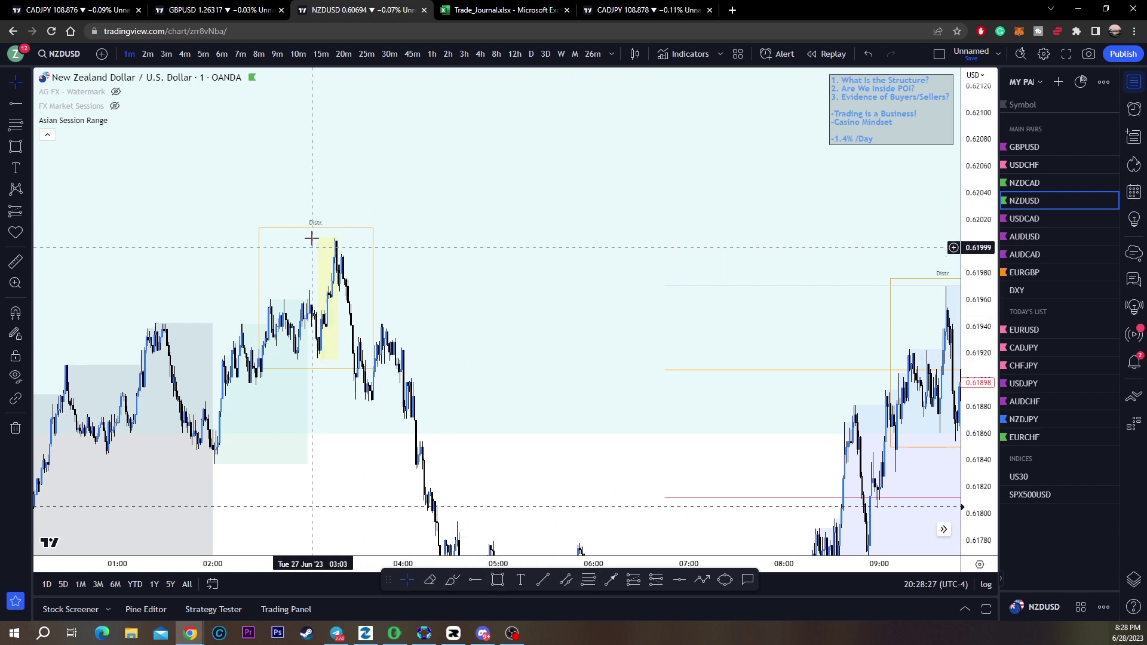
Add a Fibonacci retracement over the rectangle's high-to-low range and a horizontal ray on its middle level at 0.61961
click(589, 580)
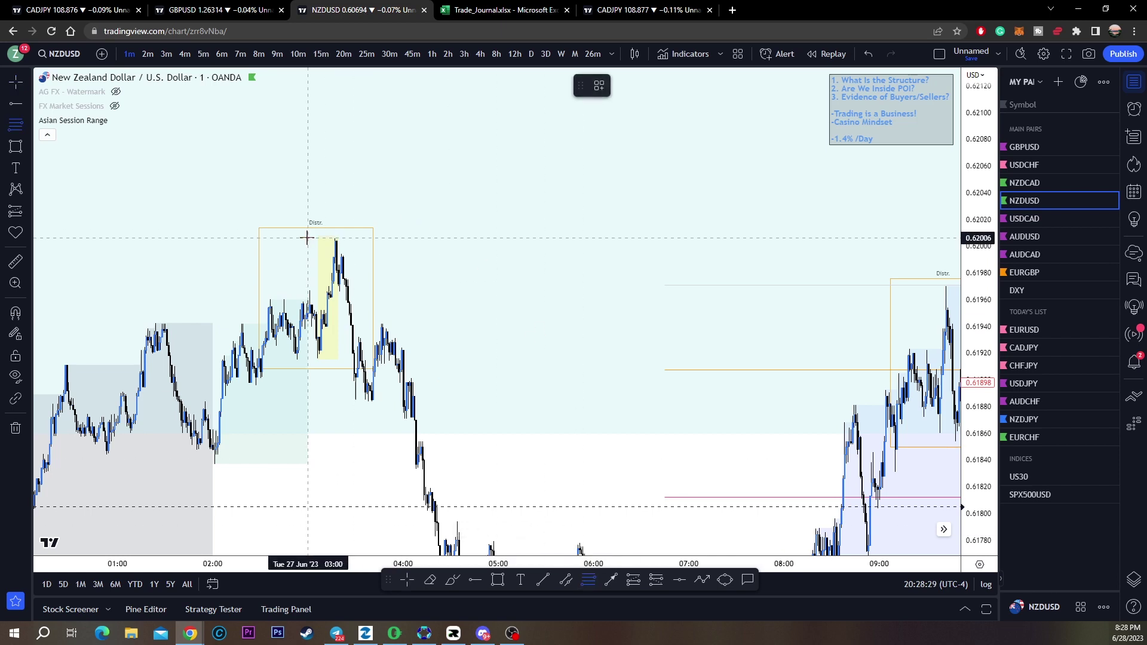
mouse_move(307, 238)
mouse_down()
mouse_move(491, 353)
mouse_move(566, 359)
mouse_up()
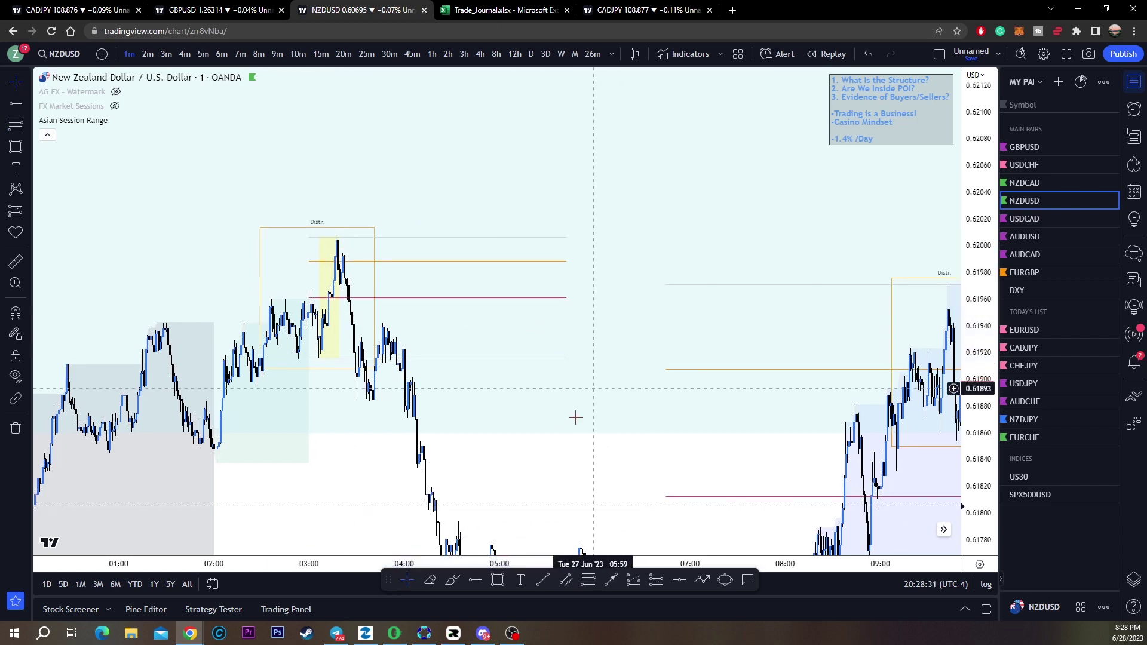
click(475, 579)
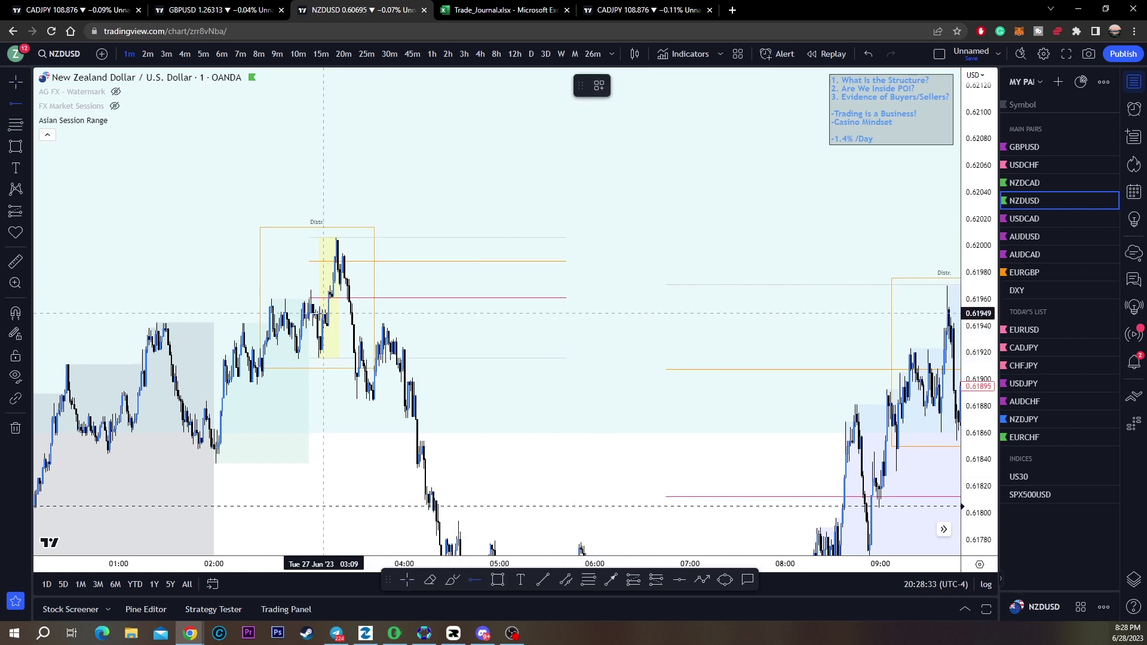
click(332, 297)
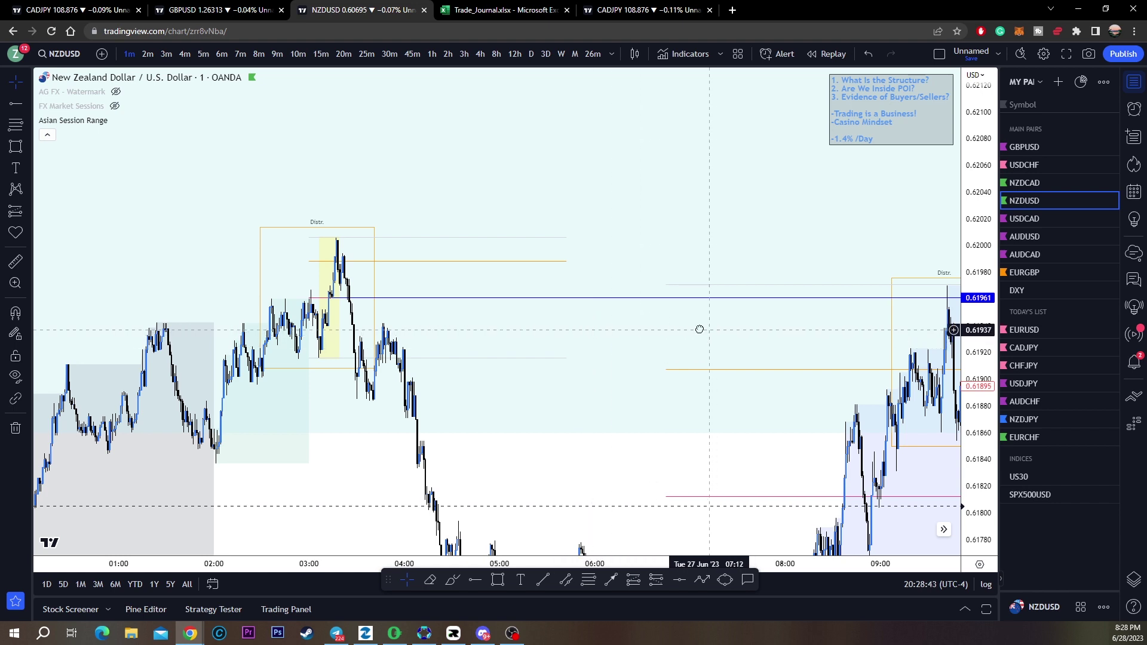
Examine how the second distribution box's spike relates to the 0.61961 ray drawn from the first distribution box
drag(699, 331, 452, 279)
scroll(694, 402, up, 4)
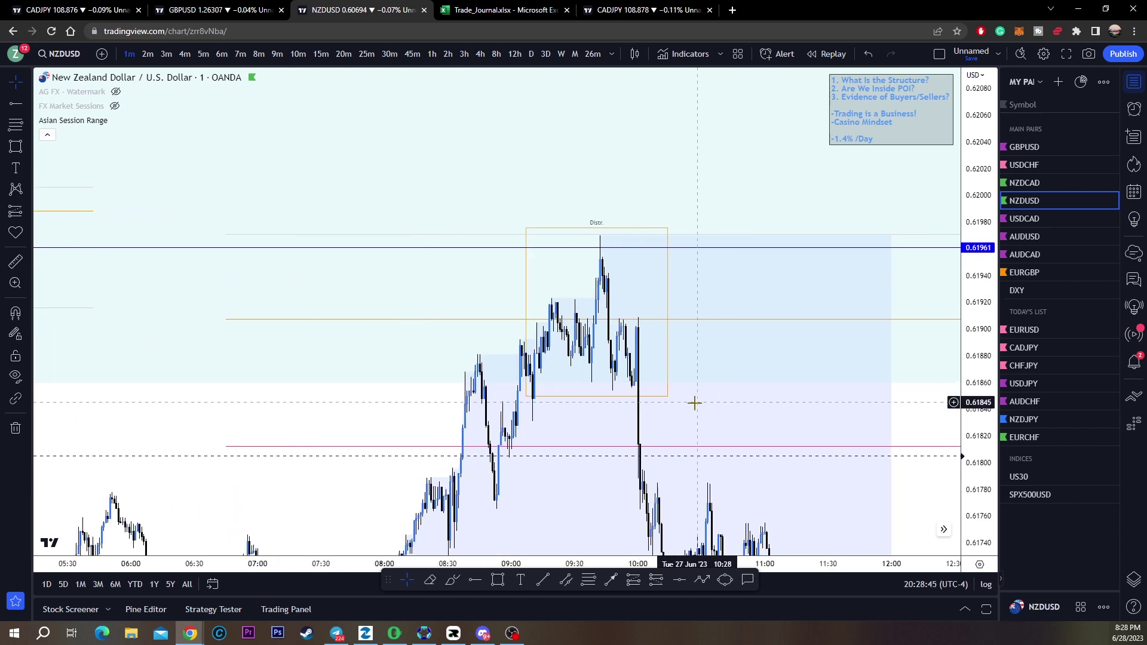
scroll(763, 428, down, 6)
drag(764, 428, 784, 425)
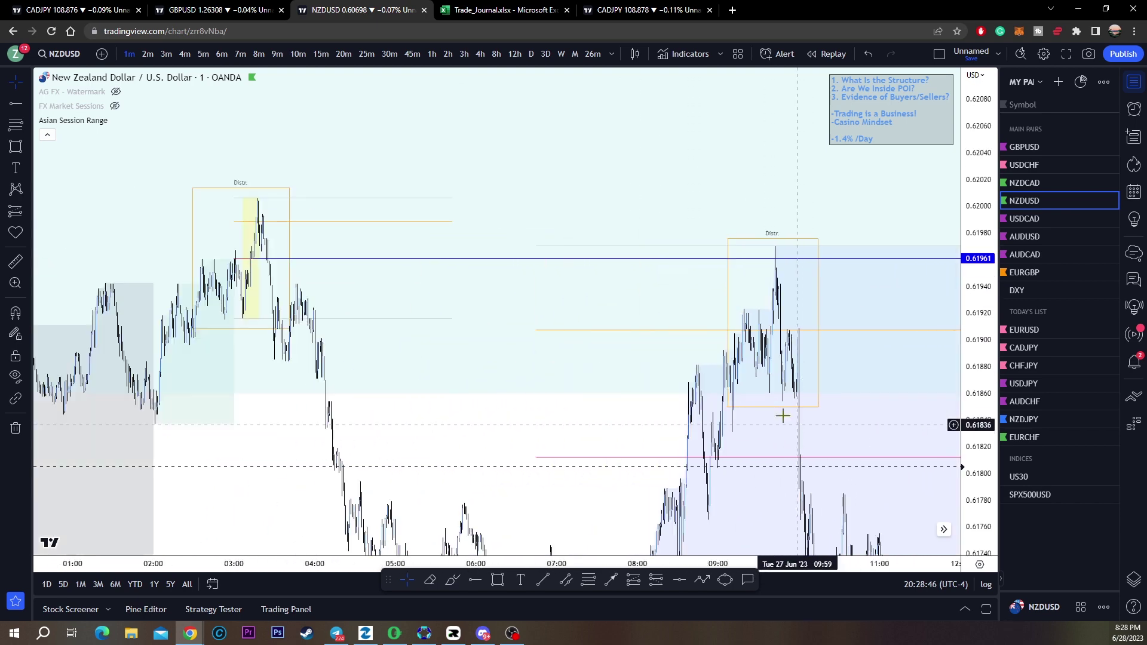
scroll(726, 397, down, 4)
scroll(485, 277, up, 3)
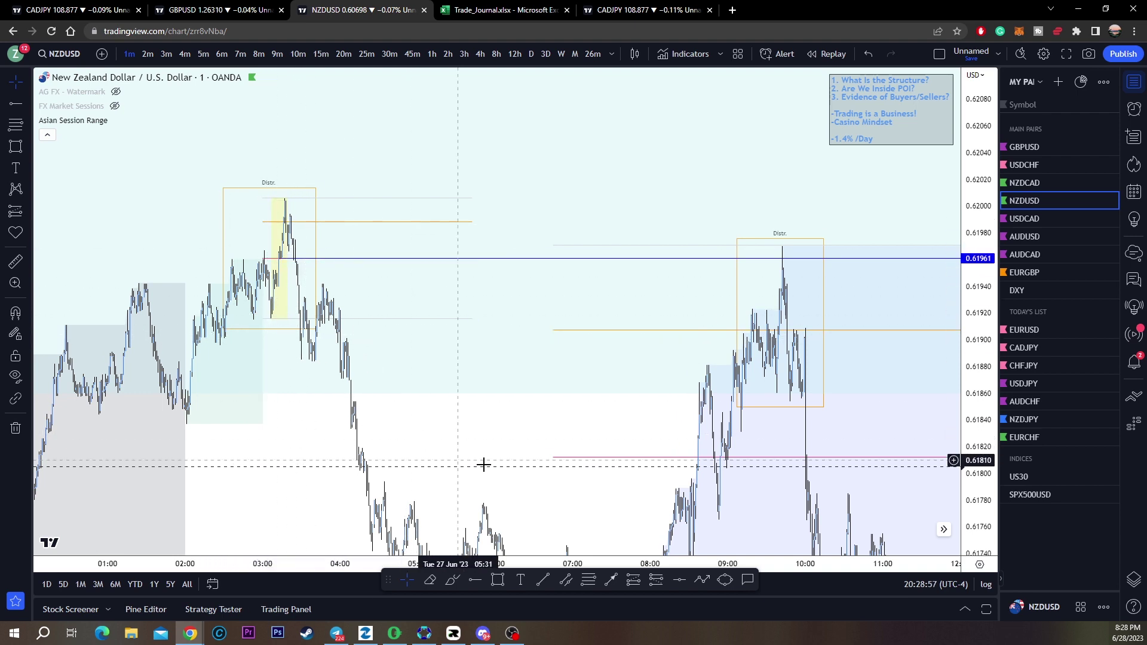
drag(483, 463, 376, 421)
scroll(443, 418, up, 5)
mouse_move(587, 423)
mouse_down()
mouse_move(671, 441)
mouse_move(627, 448)
mouse_up()
scroll(573, 442, up, 3)
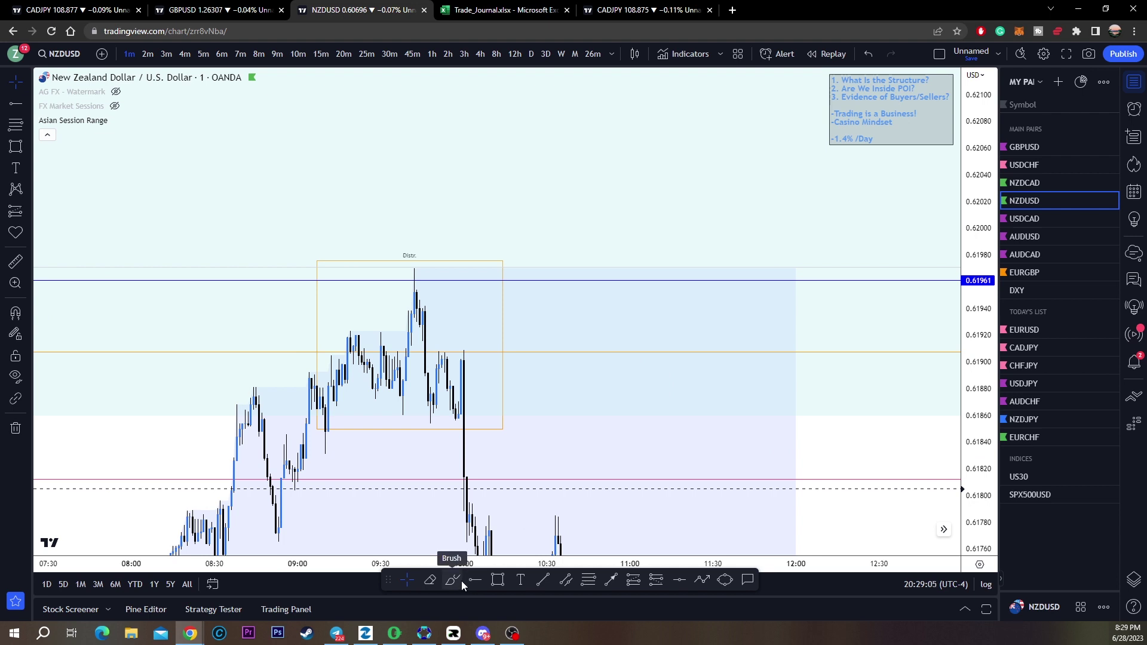
Brush an arrow towards the first distribution box and an outline around the second one, then undo both
mouse_move(454, 537)
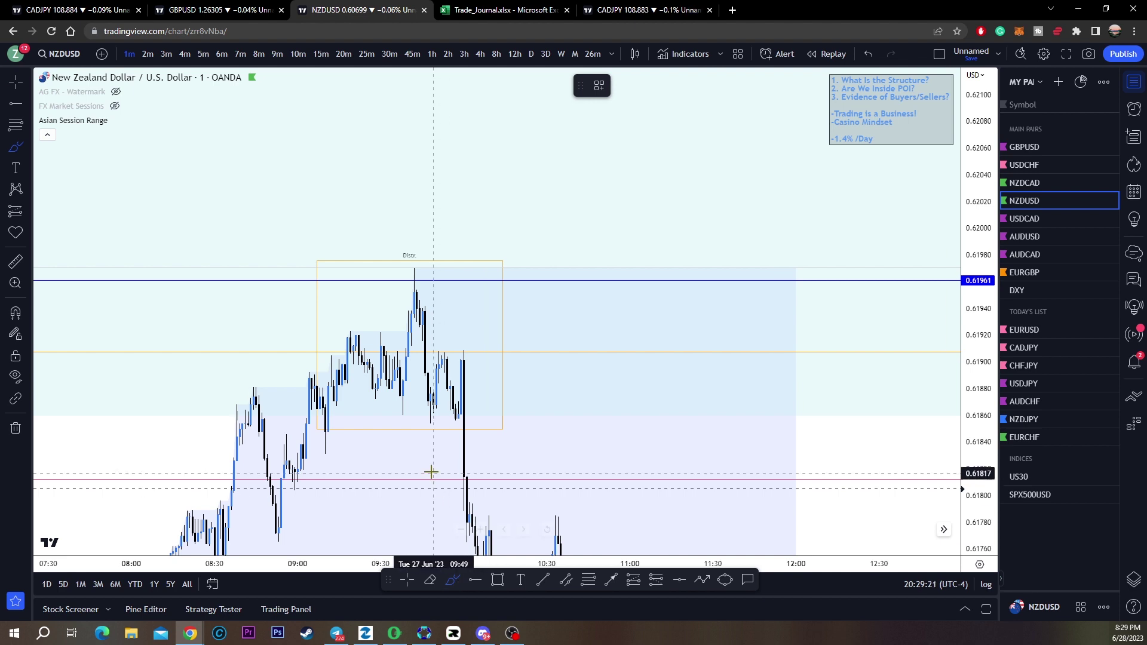
scroll(454, 443, down, 9)
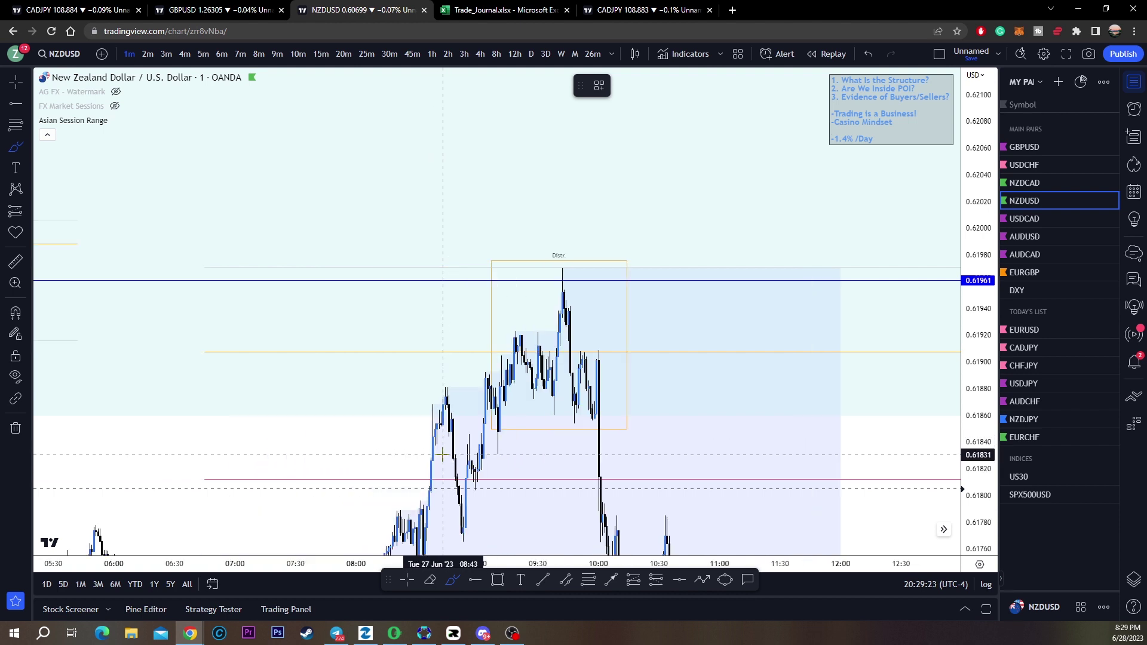
drag(489, 339, 420, 304)
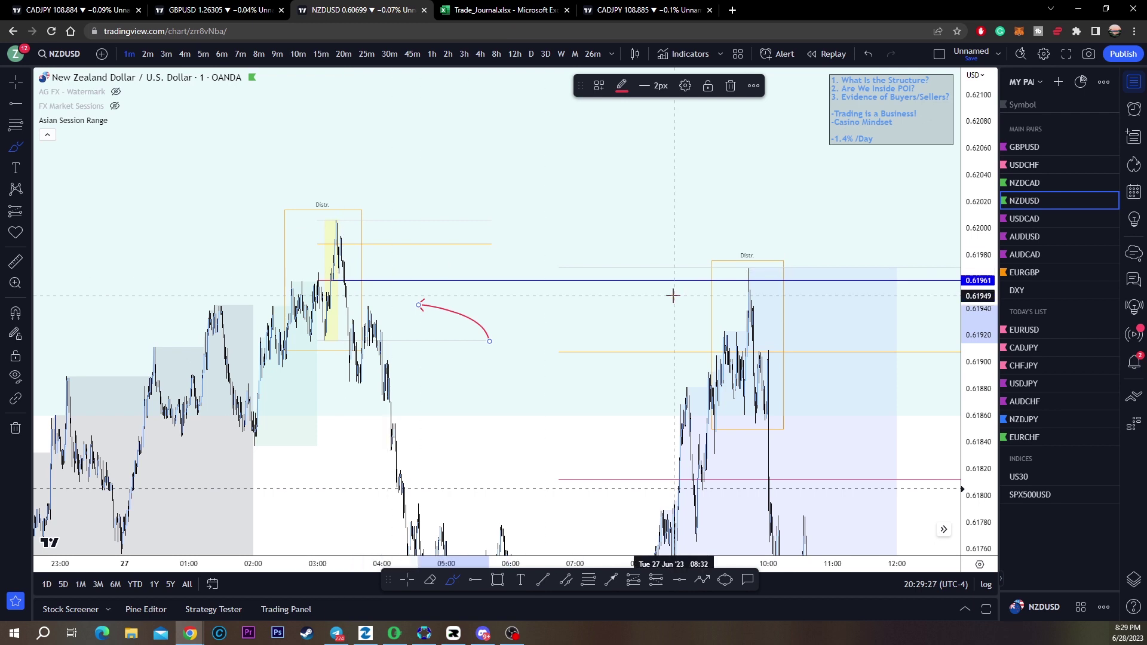
mouse_move(688, 262)
mouse_down()
mouse_move(819, 430)
mouse_move(642, 275)
mouse_up()
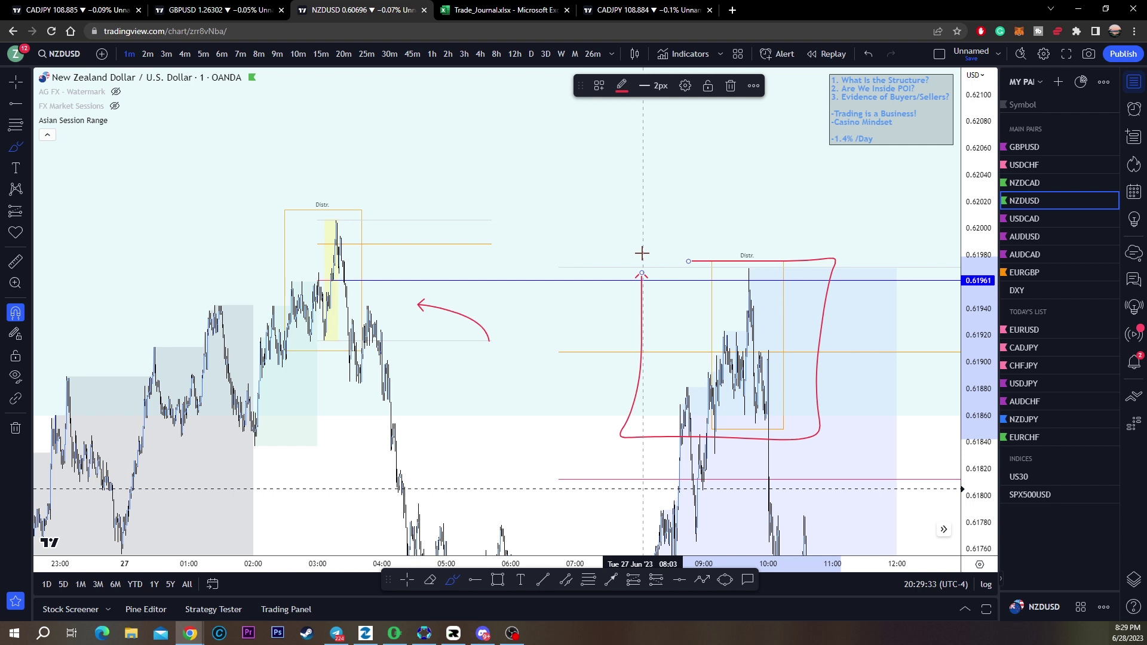
key(ctrl+z)
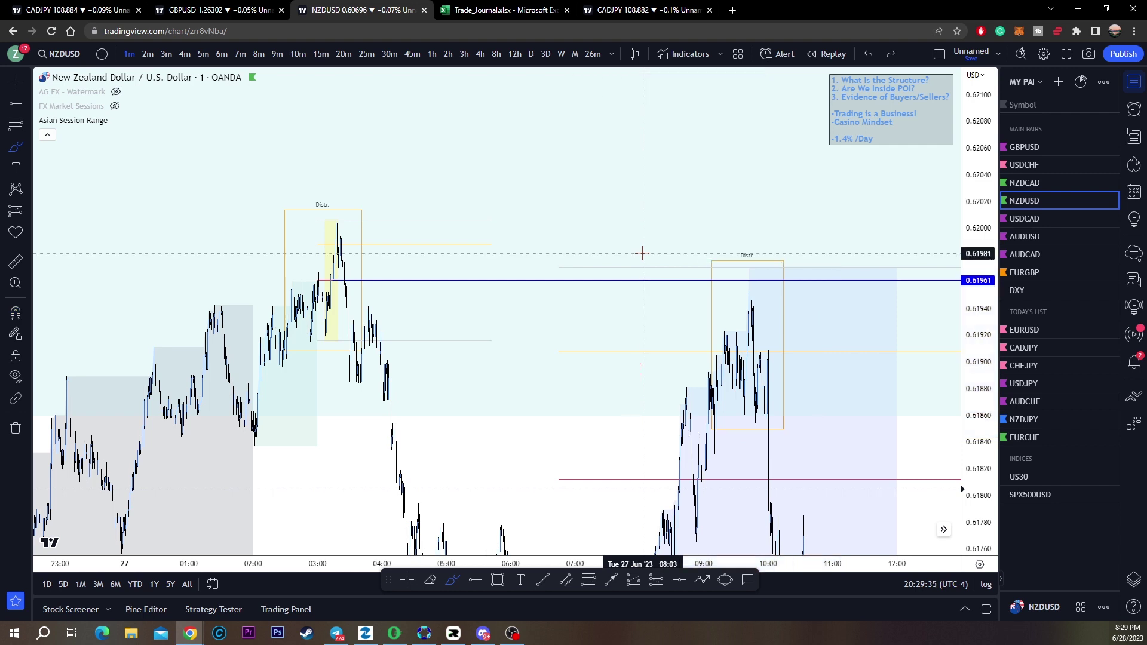
Circle the highs and the final spike inside the second distribution box with the brush and mark the pullbacks with arrows
scroll(581, 274, up, 2)
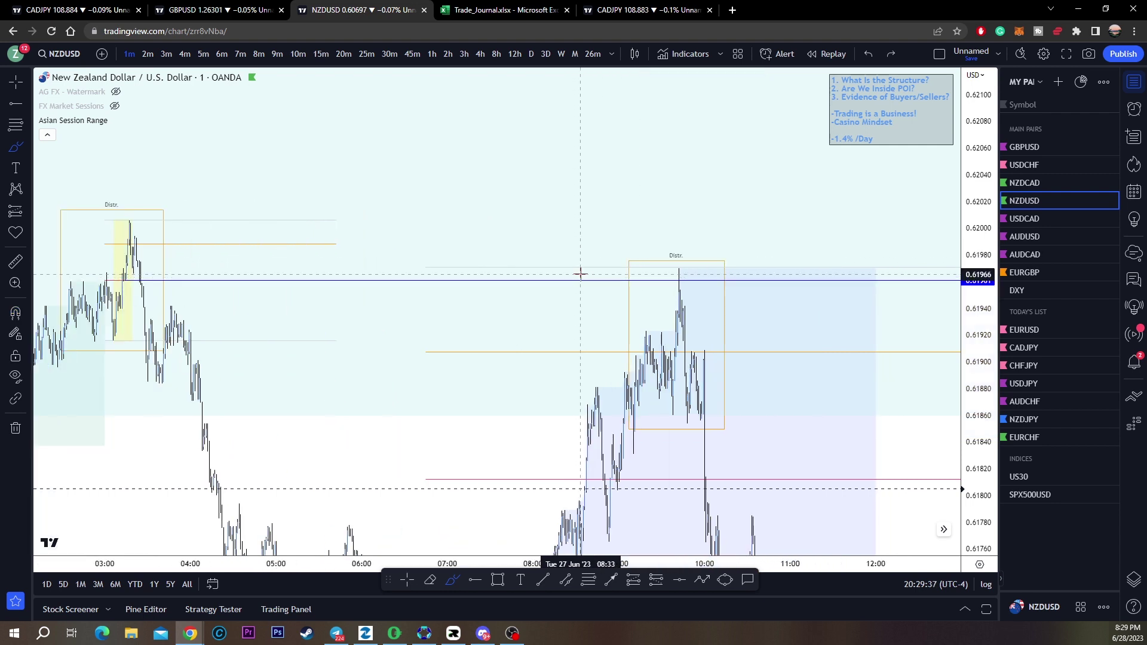
scroll(568, 318, up, 5)
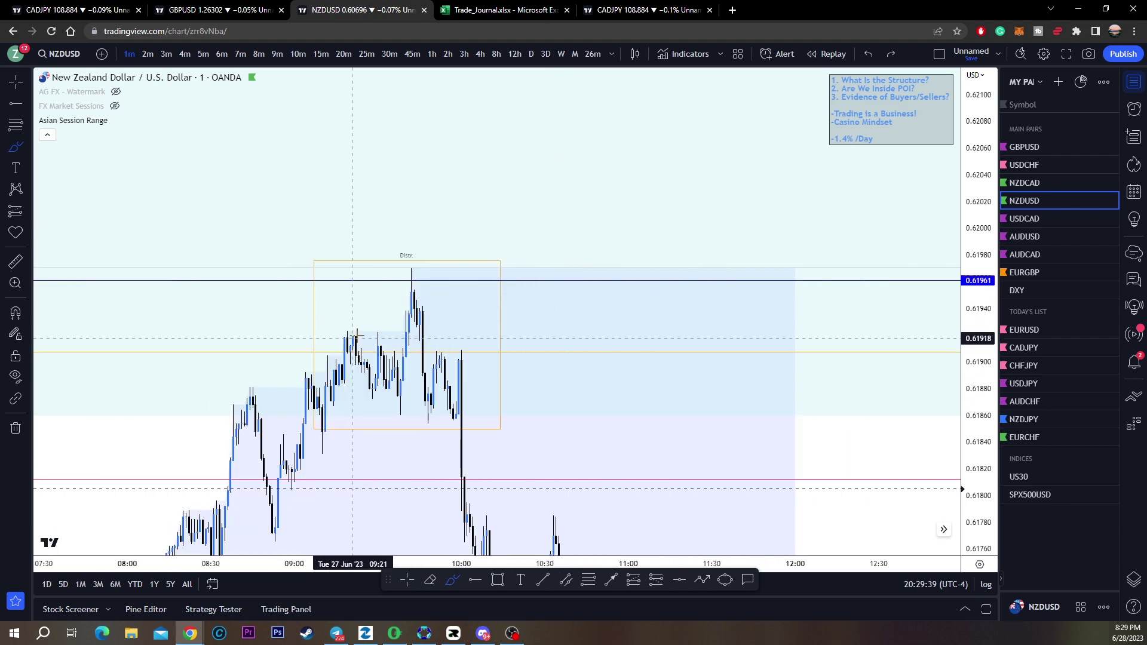
drag(357, 331, 350, 345)
drag(350, 332, 364, 385)
mouse_move(394, 339)
mouse_down()
mouse_move(386, 328)
mouse_move(392, 348)
mouse_up()
mouse_move(380, 333)
mouse_down()
mouse_move(391, 398)
mouse_move(416, 415)
mouse_move(397, 416)
mouse_up()
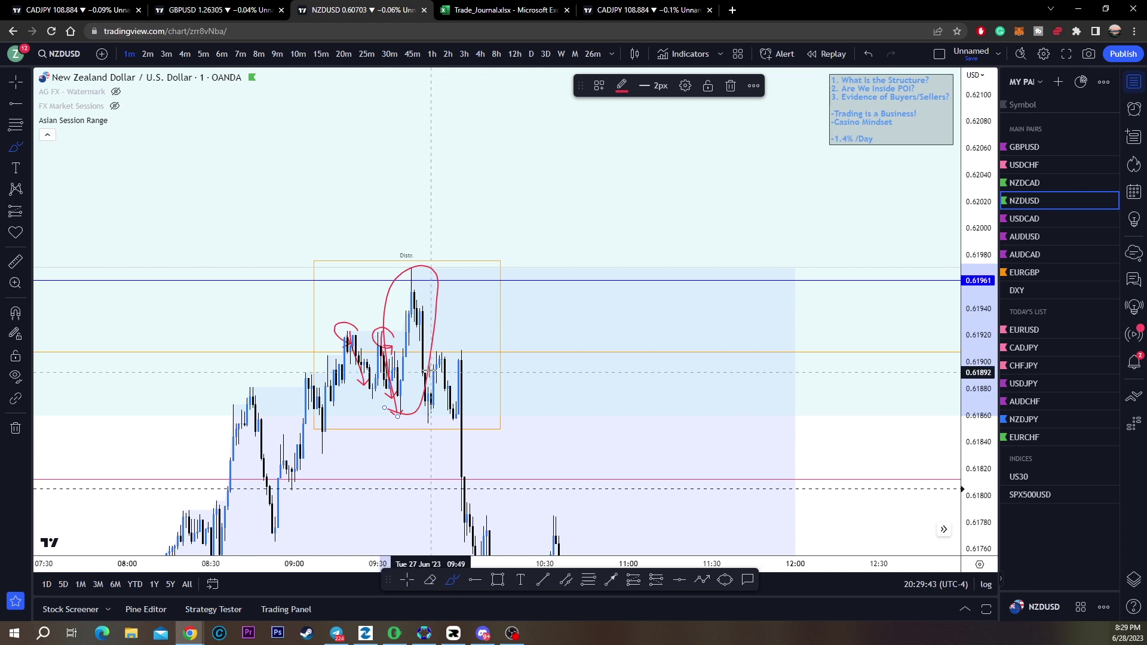
Undo the brush marks on the second distribution box, including a short stroke along its orange level
key(ctrl+z)
key(ctrl+z)
key(ctrl+z)
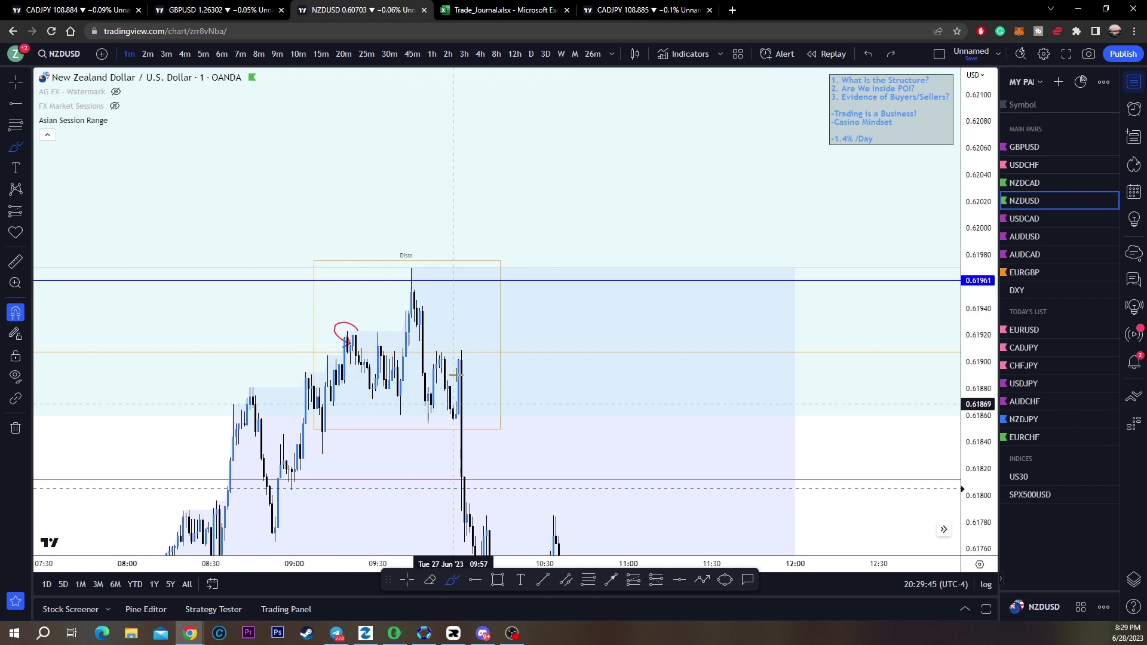
drag(386, 346, 503, 354)
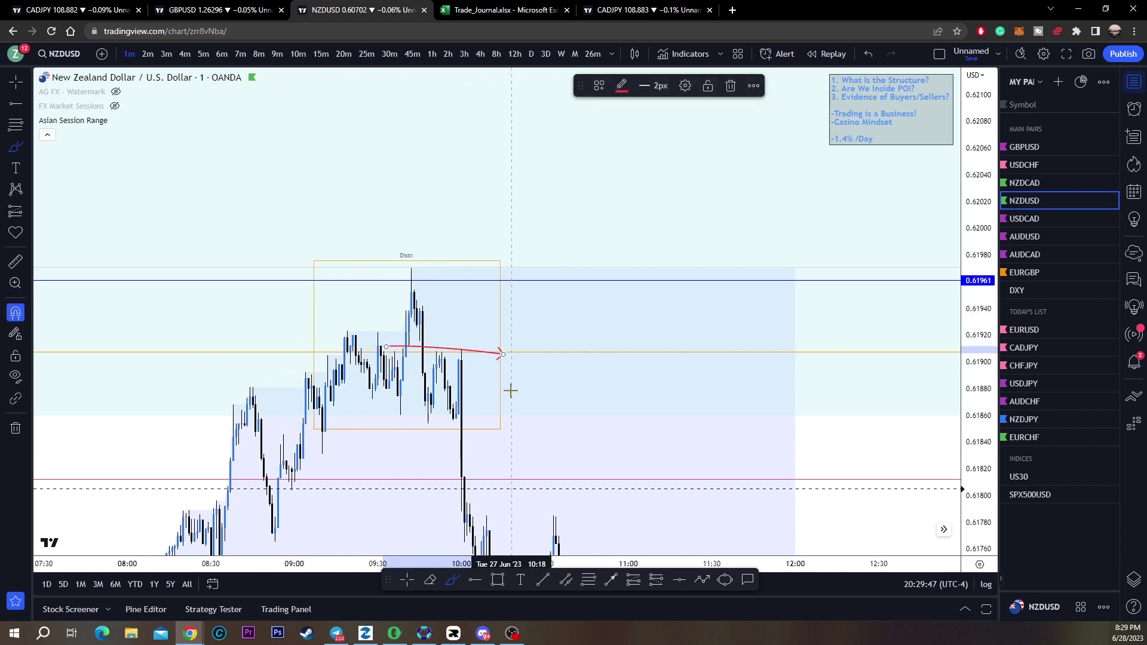
key(ctrl+z)
Compare the two distribution boxes against the wider price history and delete the stray brush stroke drawn across the chart
scroll(676, 422, down, 10)
right_click(971, 371)
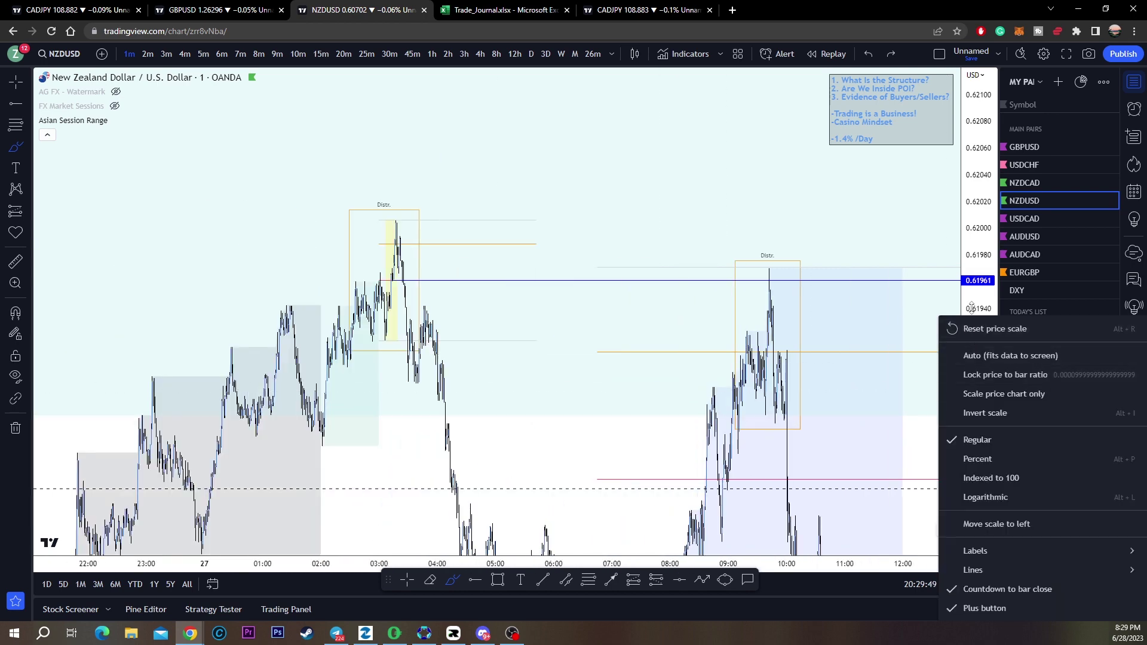
drag(980, 278, 967, 424)
scroll(920, 472, down, 5)
drag(876, 468, 599, 381)
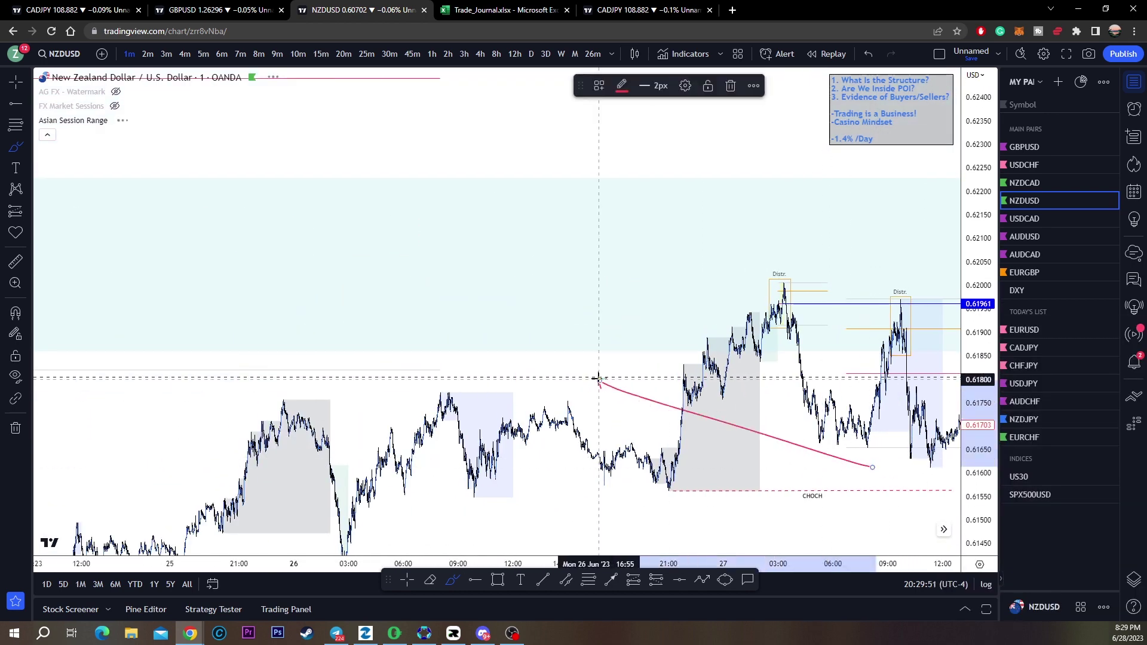
click(731, 86)
Examine the sell-off that runs from the two distribution boxes down to the latest price, then return to the boxes
drag(938, 240, 754, 227)
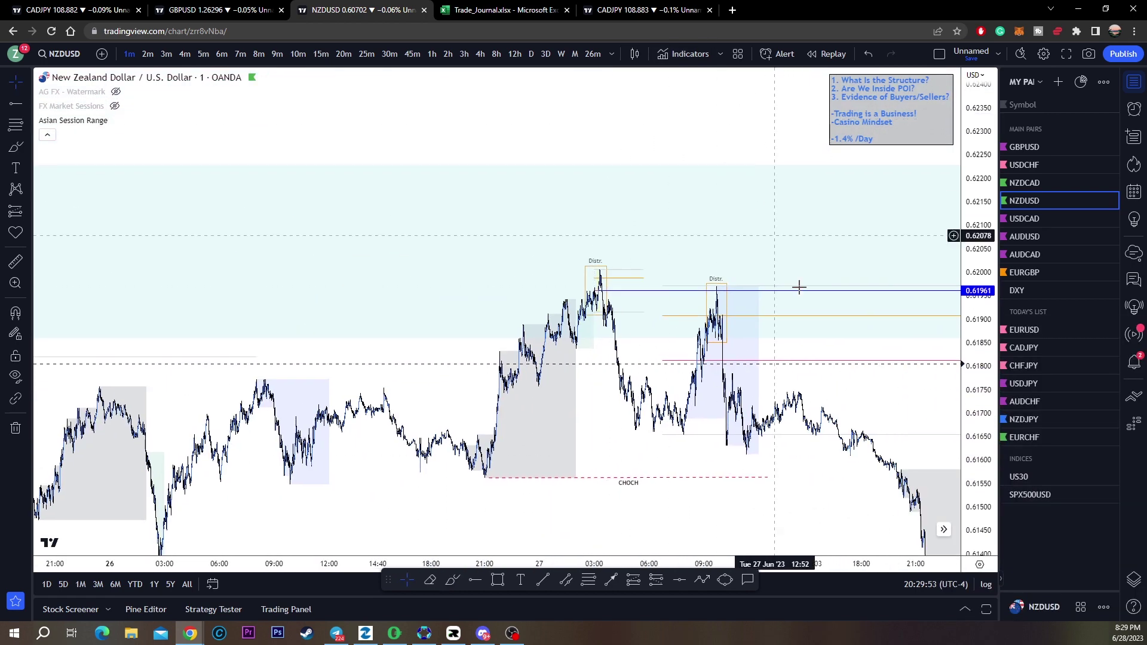
scroll(836, 460, down, 2)
drag(849, 496, 675, 370)
drag(971, 355, 970, 371)
drag(970, 371, 969, 460)
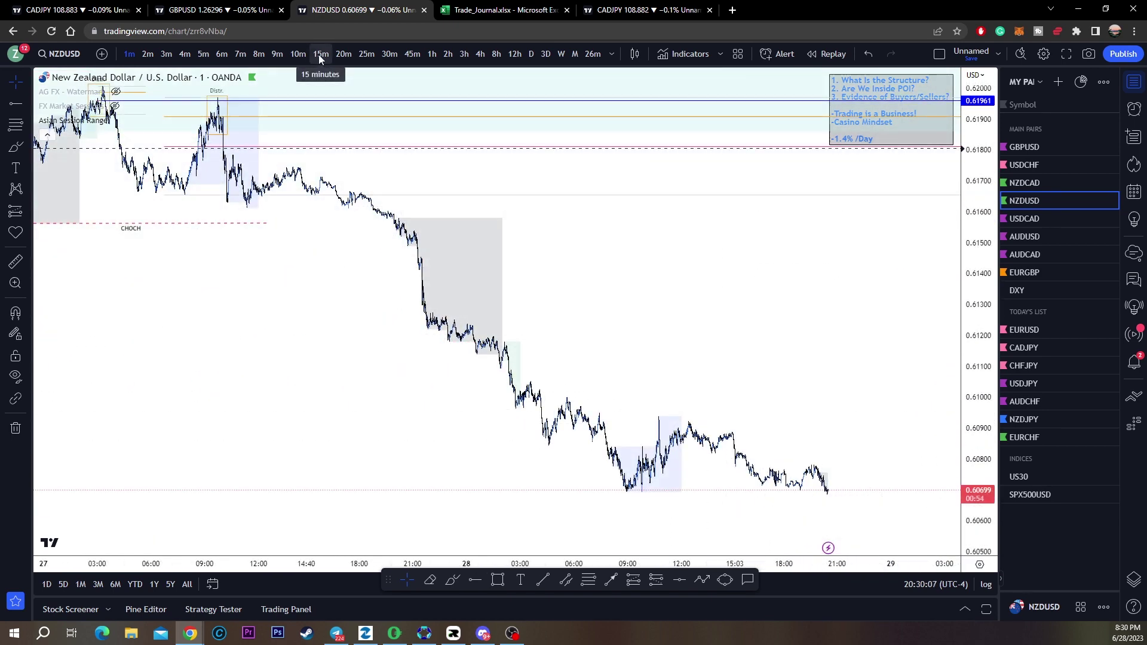
drag(382, 297, 633, 440)
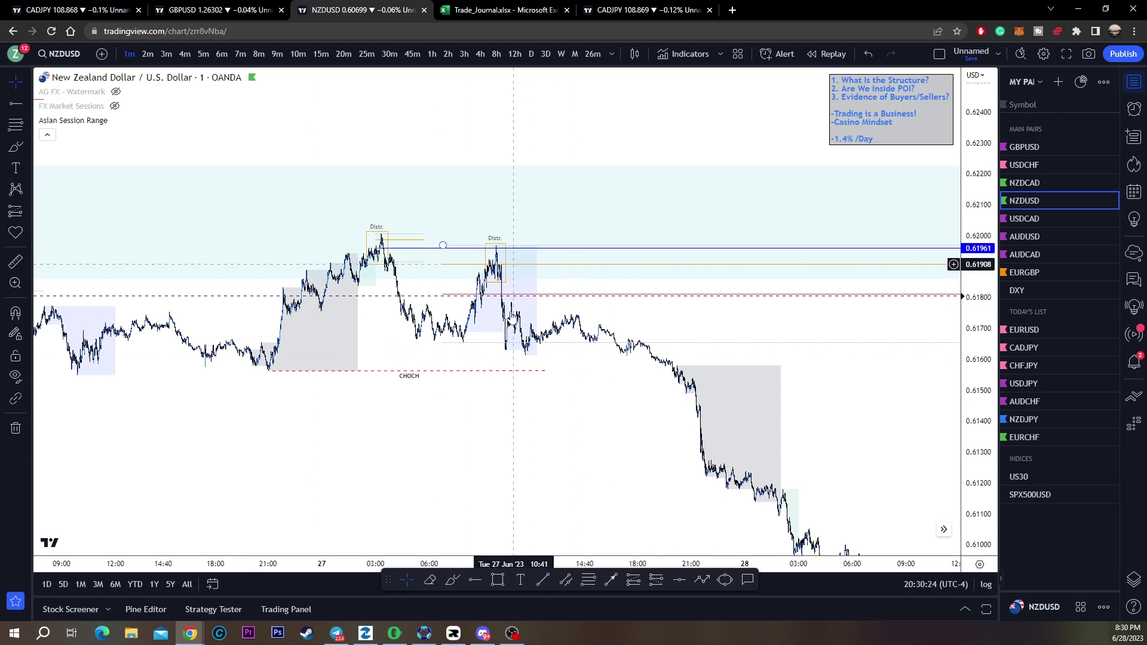
Mark the rally into the second distribution box and the box itself with brush strokes, then undo them
drag(427, 441, 456, 477)
click(451, 583)
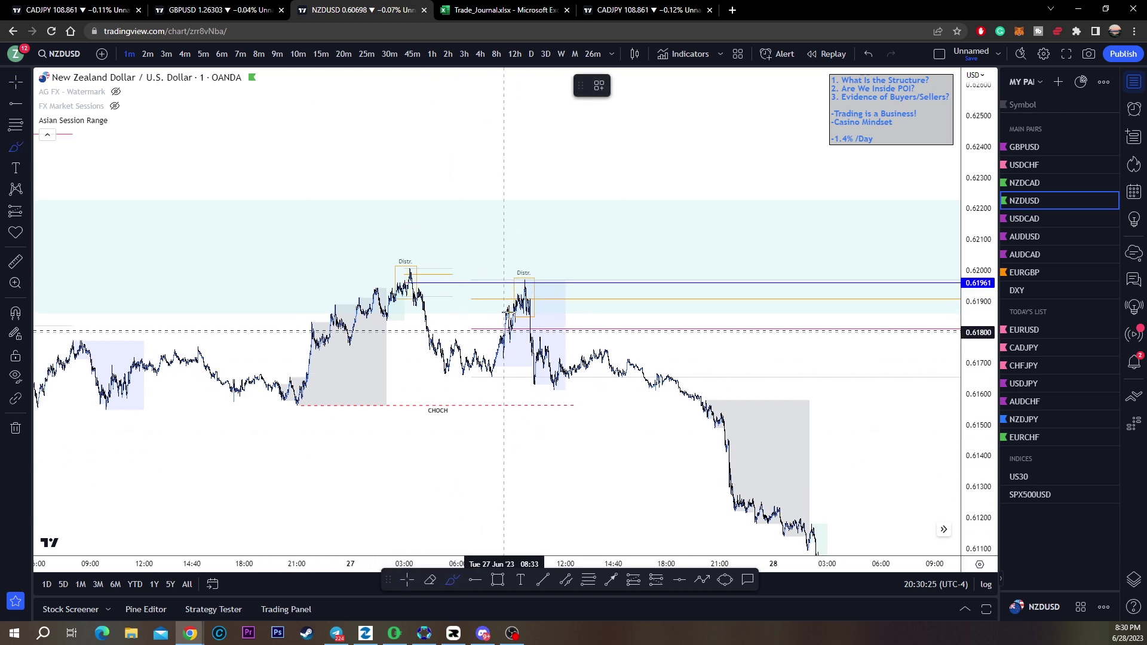
drag(490, 375, 528, 313)
mouse_move(565, 277)
mouse_down()
mouse_move(495, 272)
mouse_move(538, 290)
mouse_up()
key(ctrl+z)
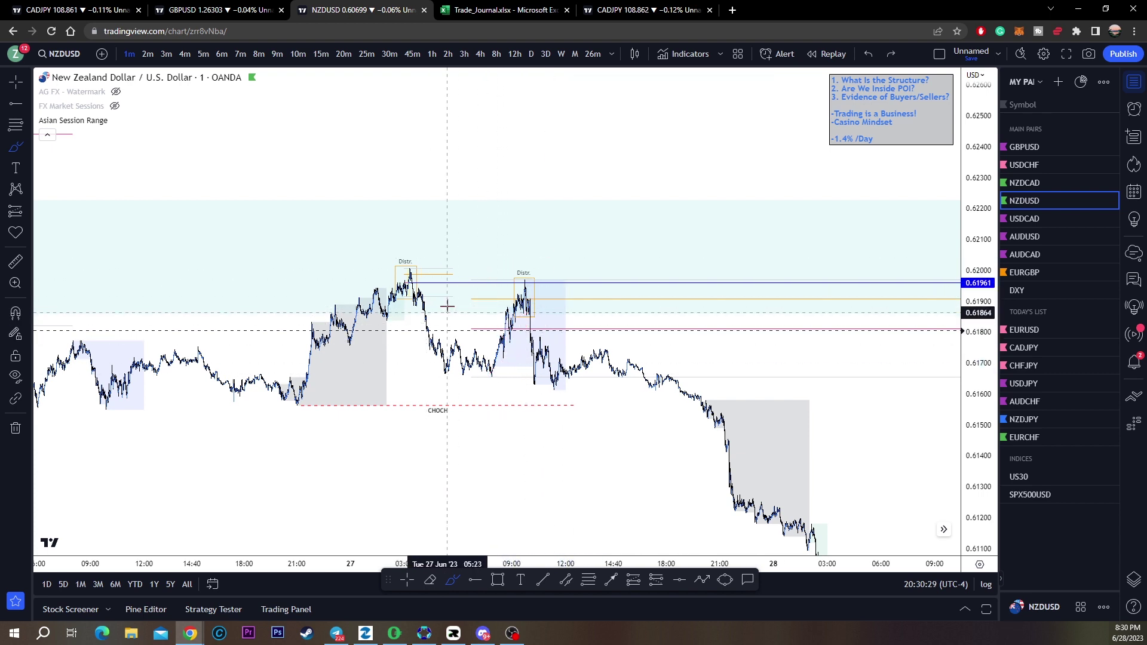
key(ctrl+z)
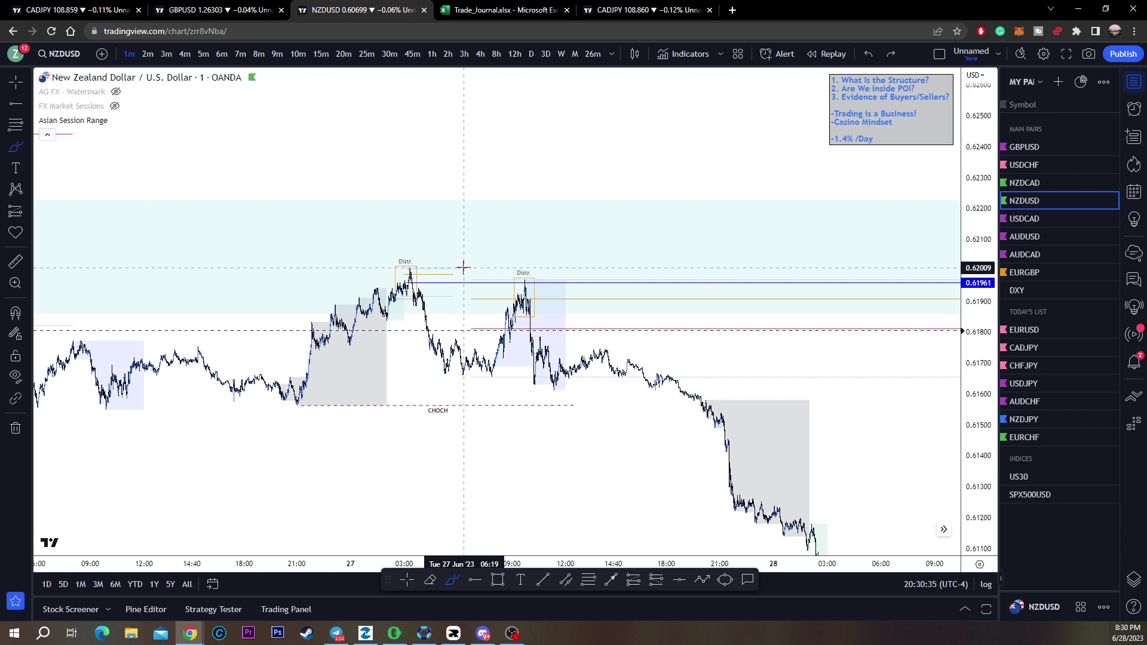
Move the dashed CHOCH line up to the last swing low before the first distribution box
key(Escape)
mouse_move(574, 405)
mouse_down()
mouse_move(400, 411)
mouse_move(421, 347)
mouse_up()
click(466, 402)
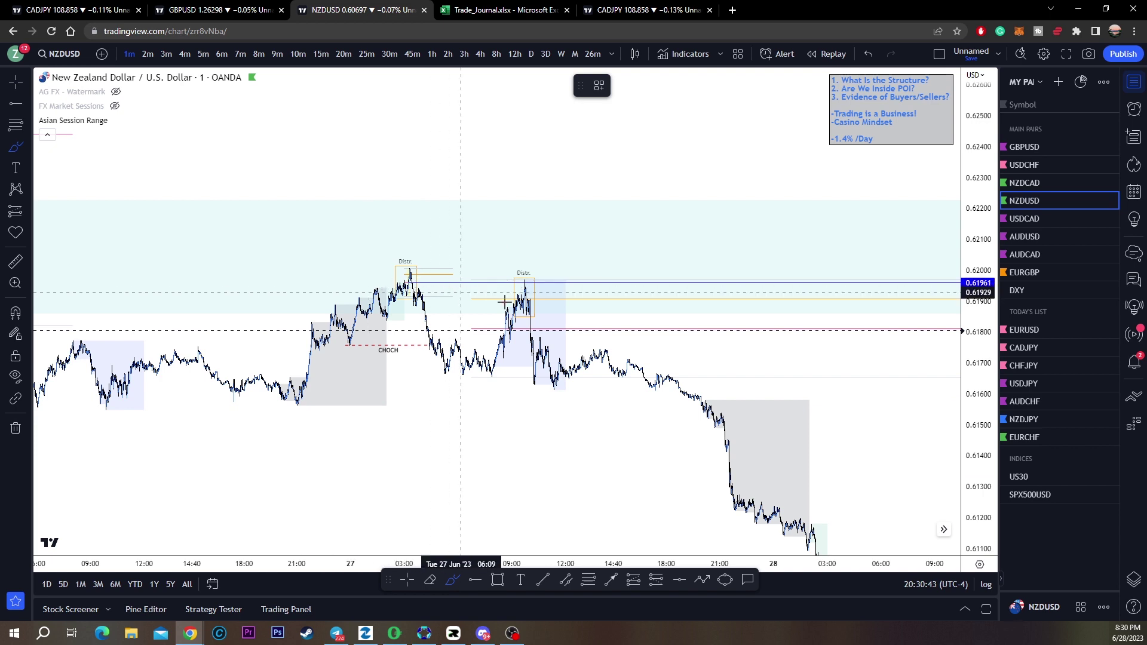
Circle the first distribution box with the brush, then delete the circle
click(422, 263)
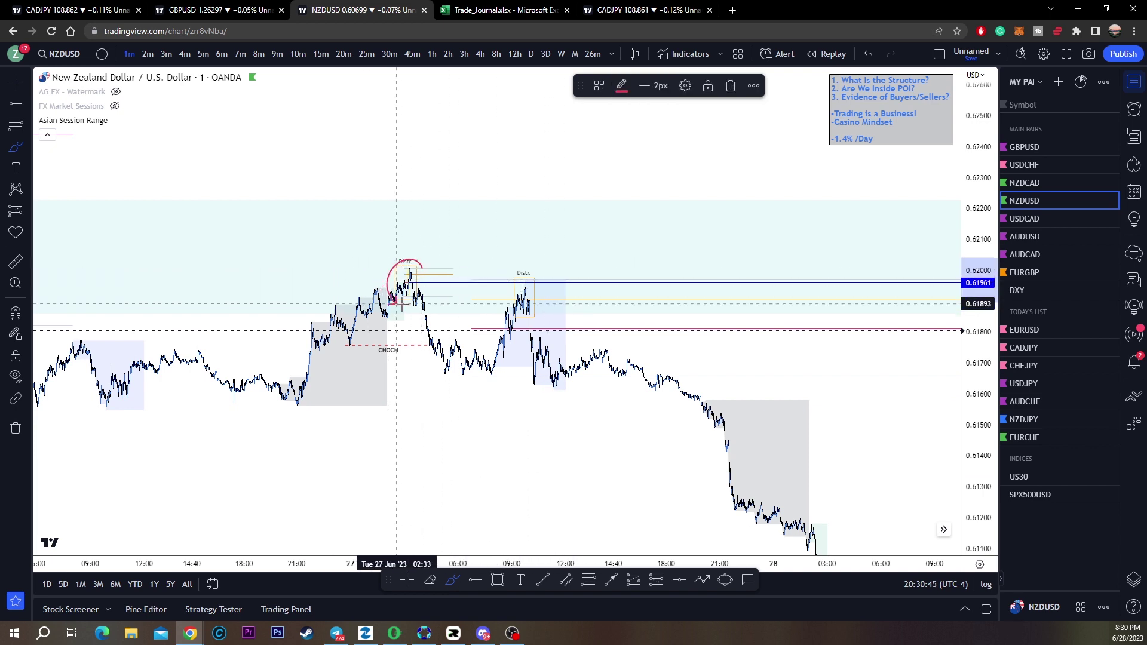
click(731, 85)
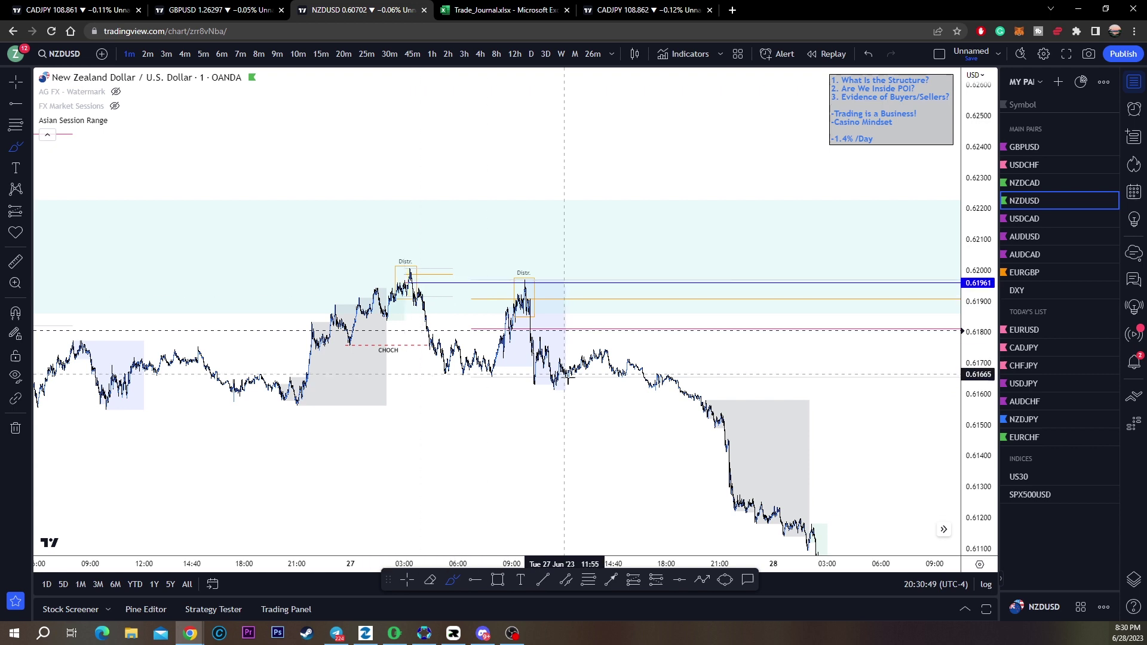
Follow the decline to the latest price, then view the chart on the 20-minute and finally the 1-hour timeframe
drag(696, 469, 622, 420)
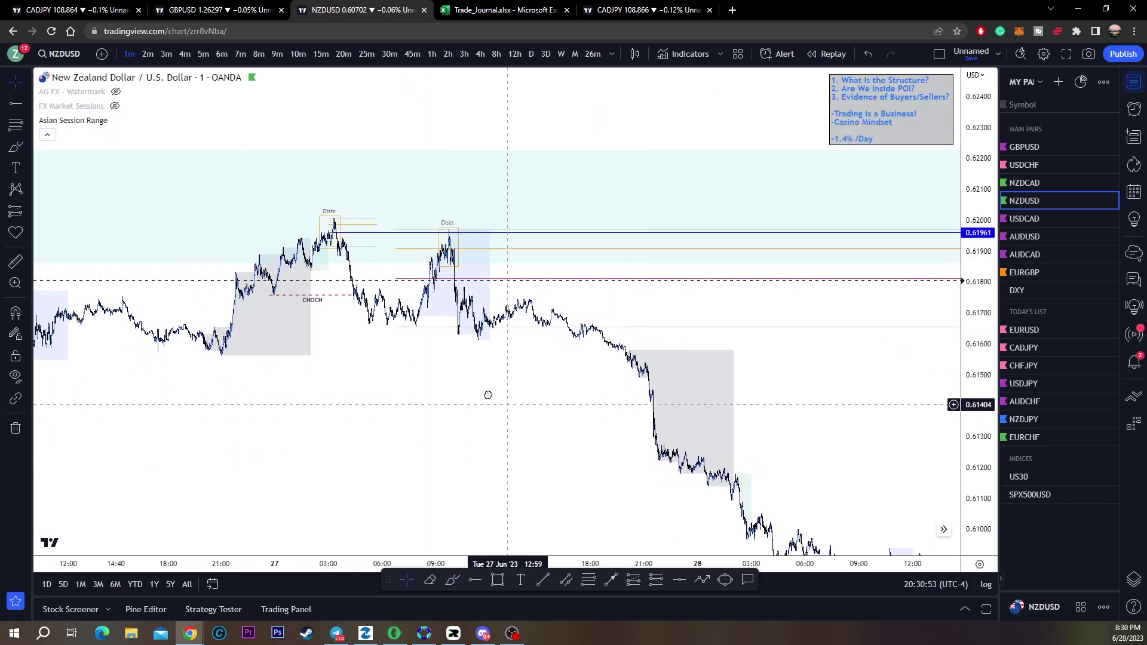
drag(488, 395, 386, 341)
drag(765, 437, 561, 268)
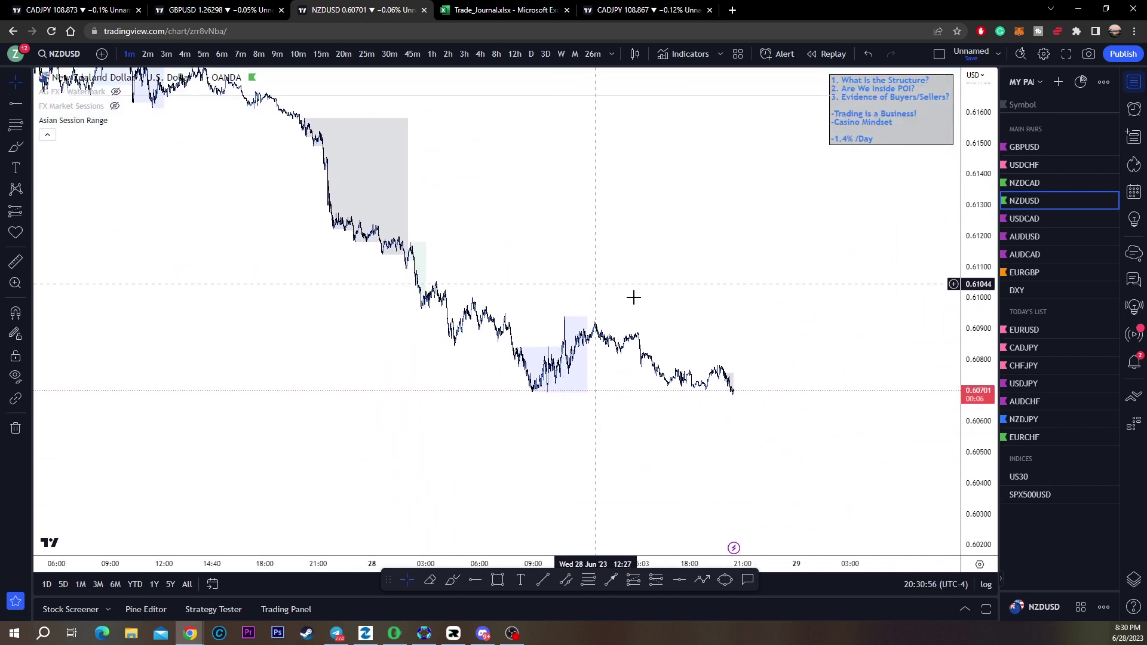
drag(786, 352, 882, 485)
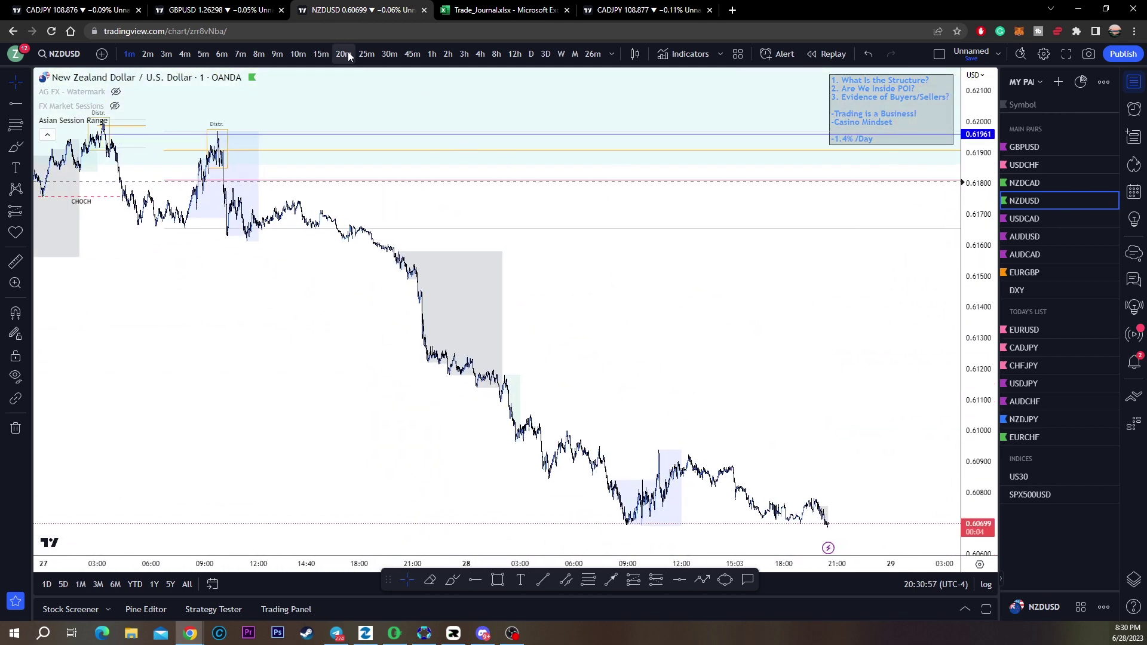
click(343, 55)
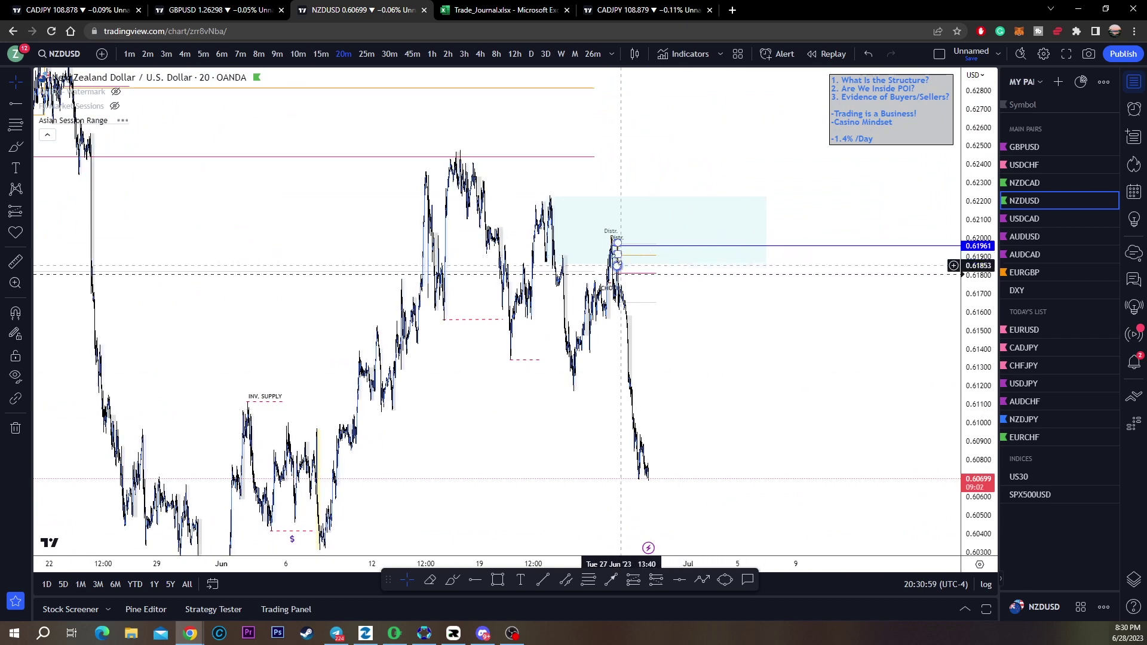
scroll(758, 374, down, 5)
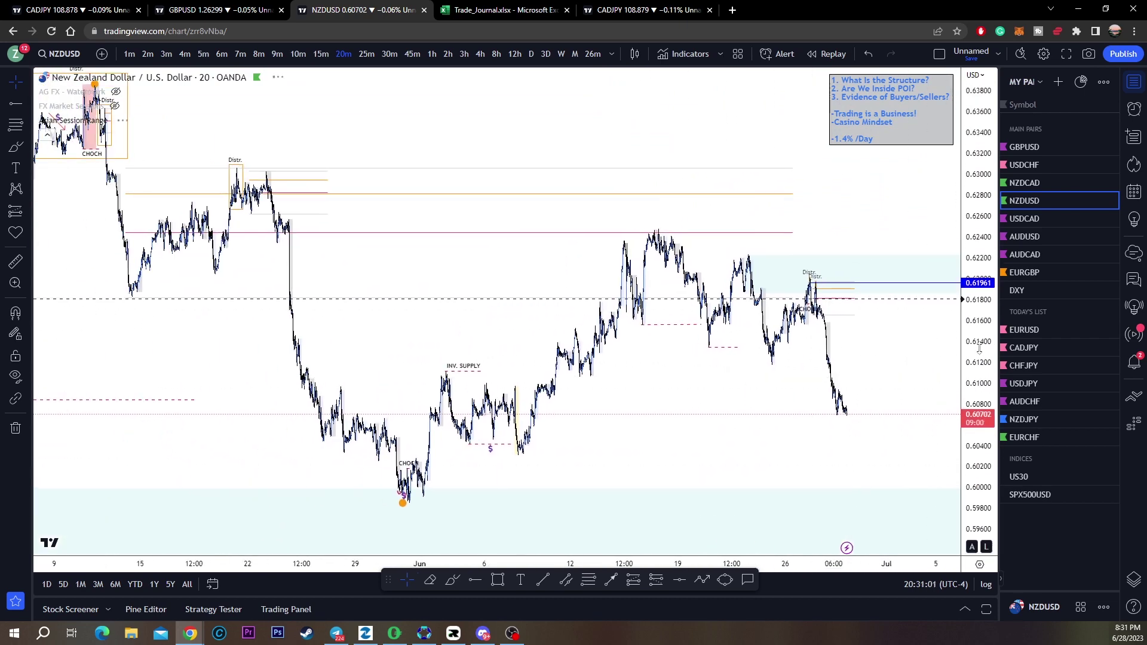
click(432, 54)
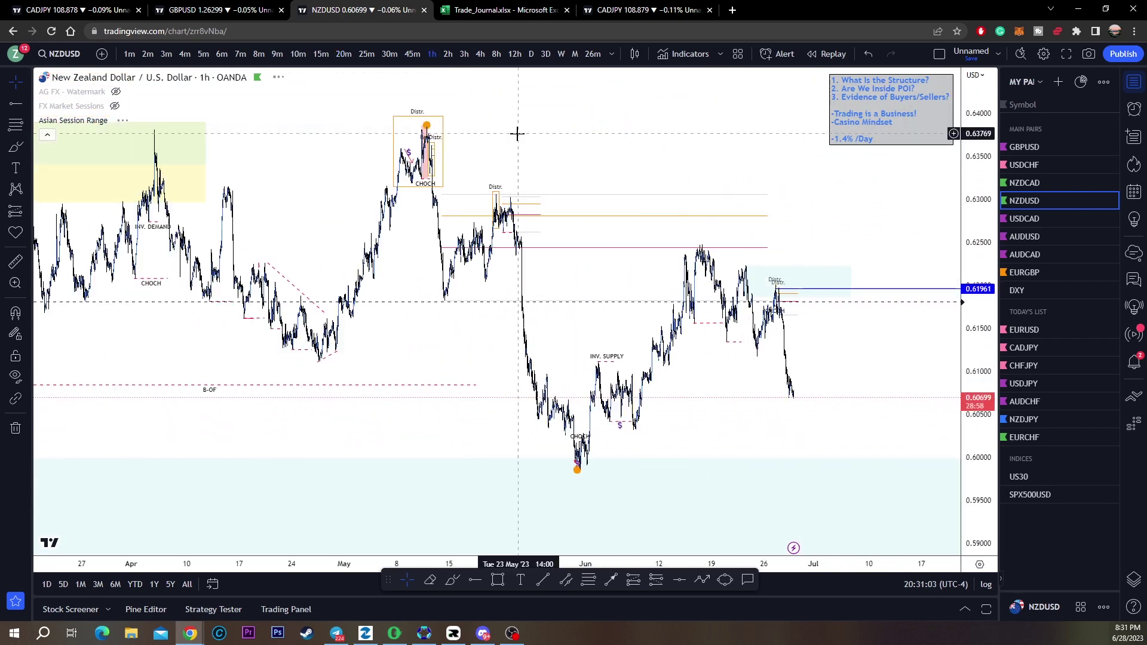
Circle the three successively lower June highs on the 1-hour chart with the brush, then undo the circles
click(452, 579)
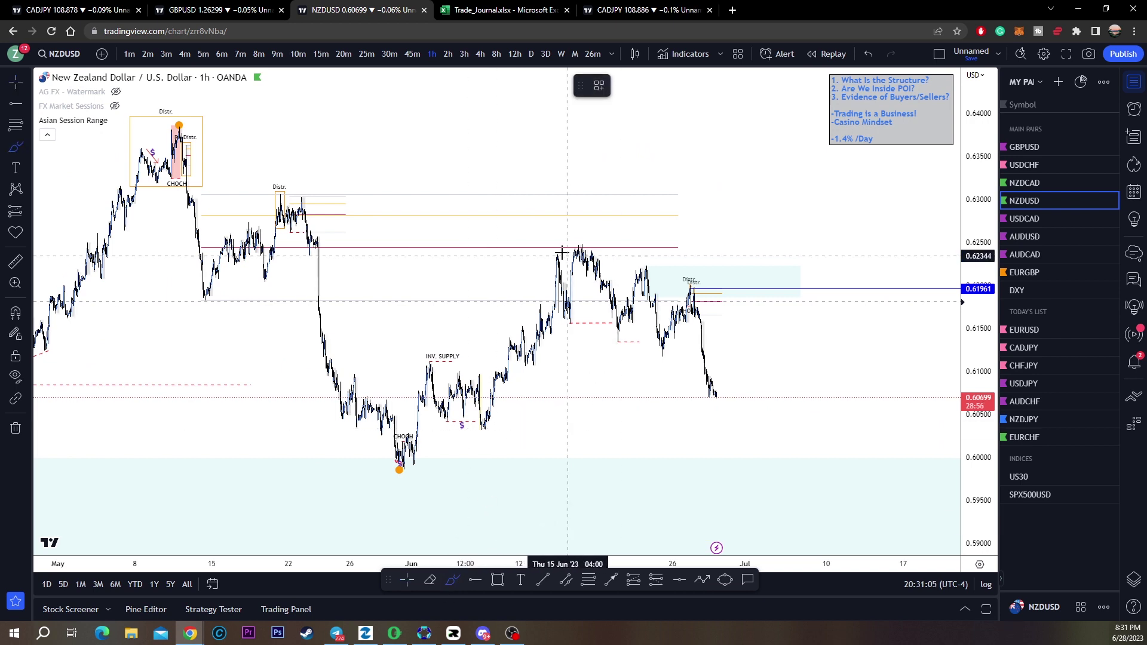
drag(556, 234, 558, 238)
drag(656, 262, 722, 266)
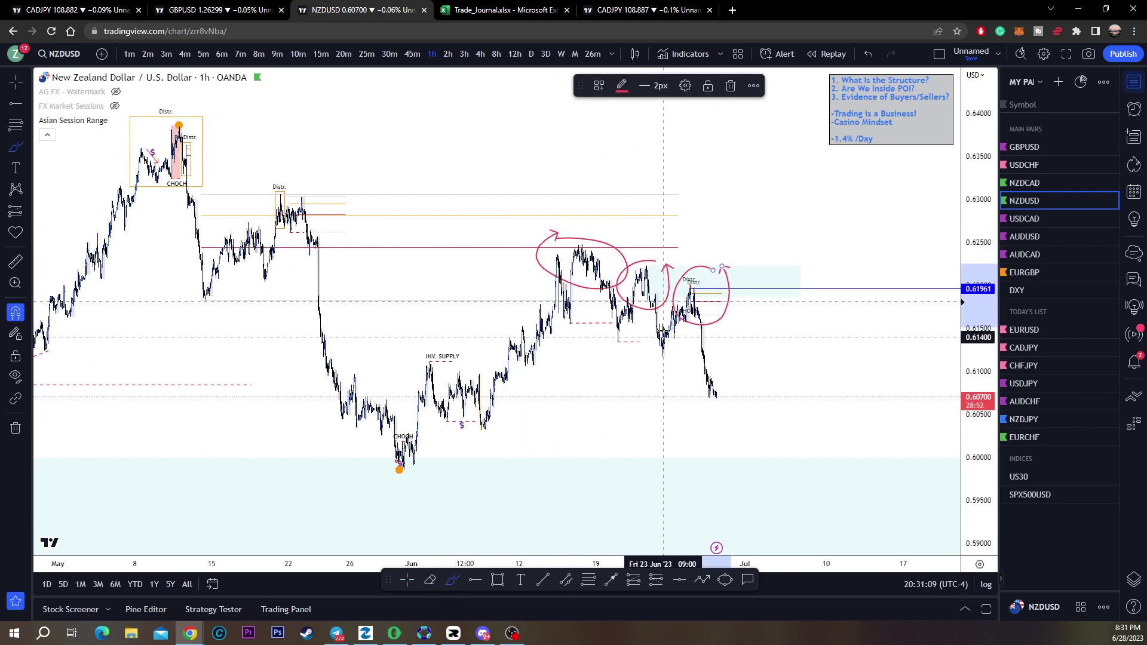
key(ctrl+z)
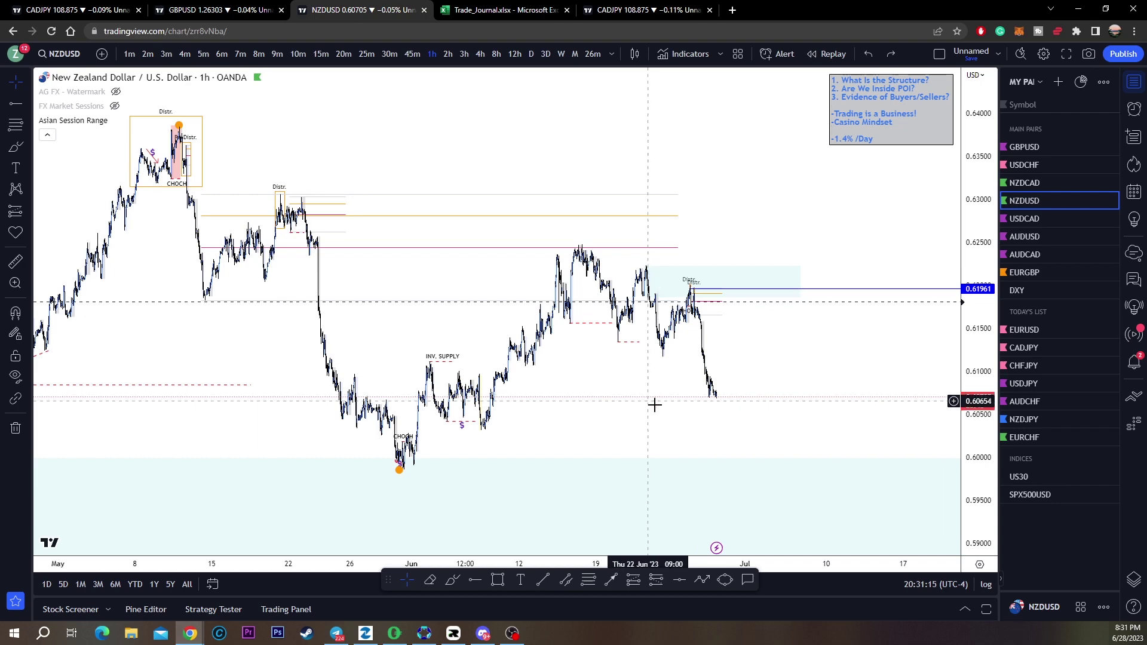
Switch the chart to NZDCAD and examine its 1-hour structure from March to the current decline
key(Up)
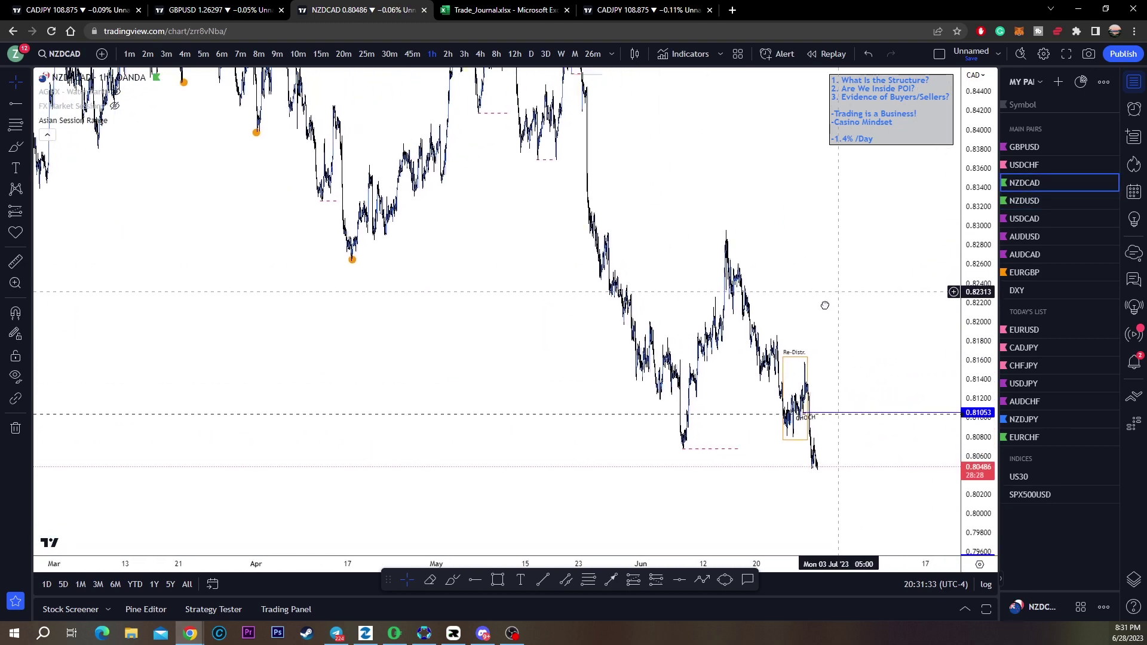
drag(825, 305, 783, 332)
drag(968, 326, 966, 406)
drag(907, 315, 807, 369)
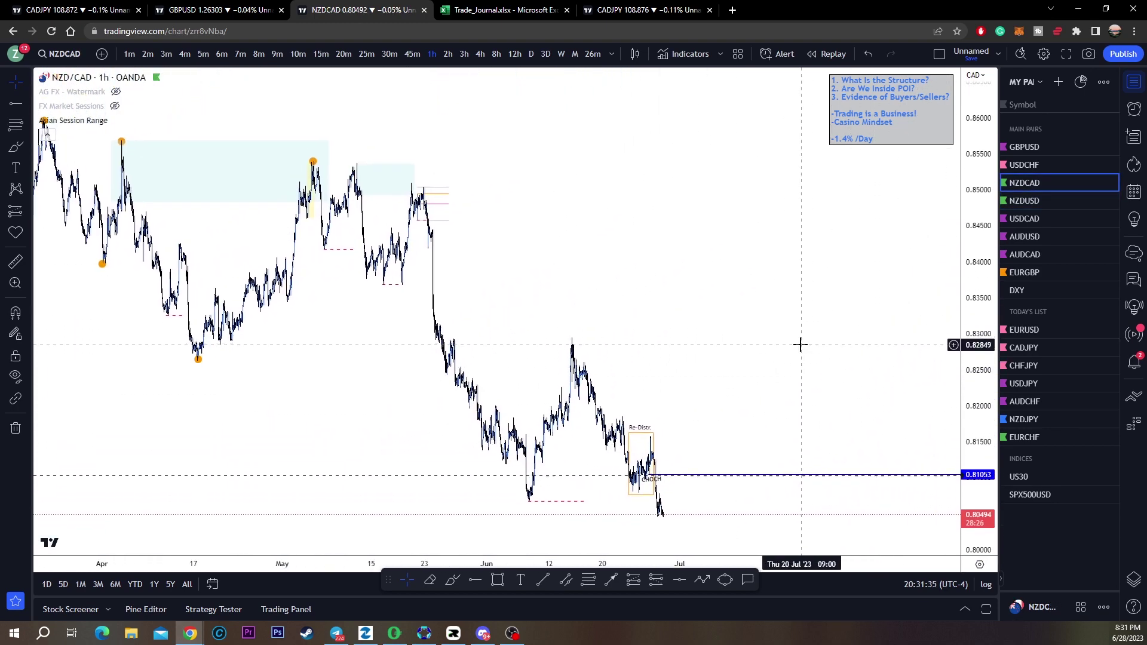
scroll(749, 355, left, 2)
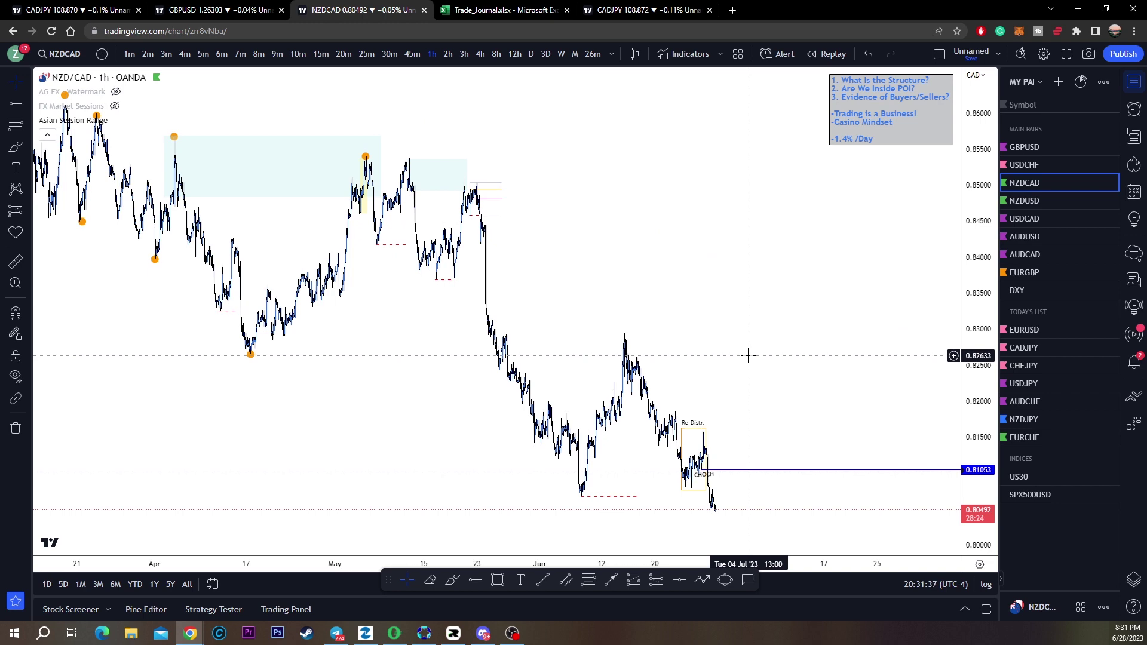
scroll(471, 433, left, 4)
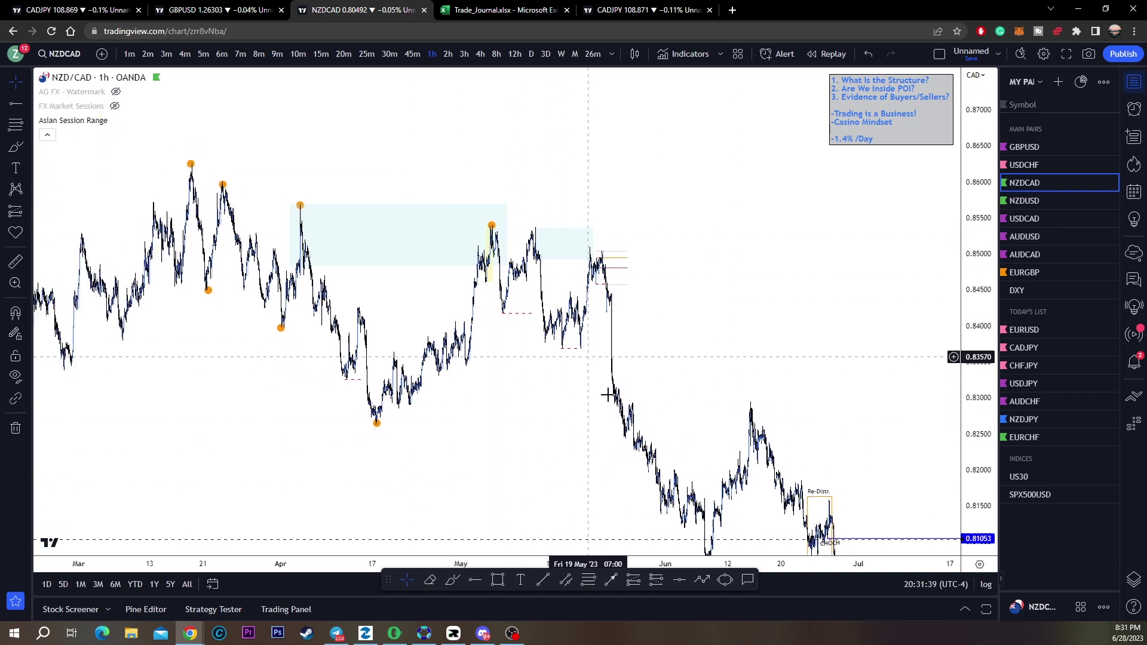
Draw a rectangle around the 20–22 June consolidation before the existing Re-Distr. box, spanning about 0.81333 to 0.81905
drag(666, 409, 741, 308)
scroll(637, 338, up, 6)
scroll(628, 295, up, 4)
drag(550, 291, 756, 316)
scroll(755, 316, up, 3)
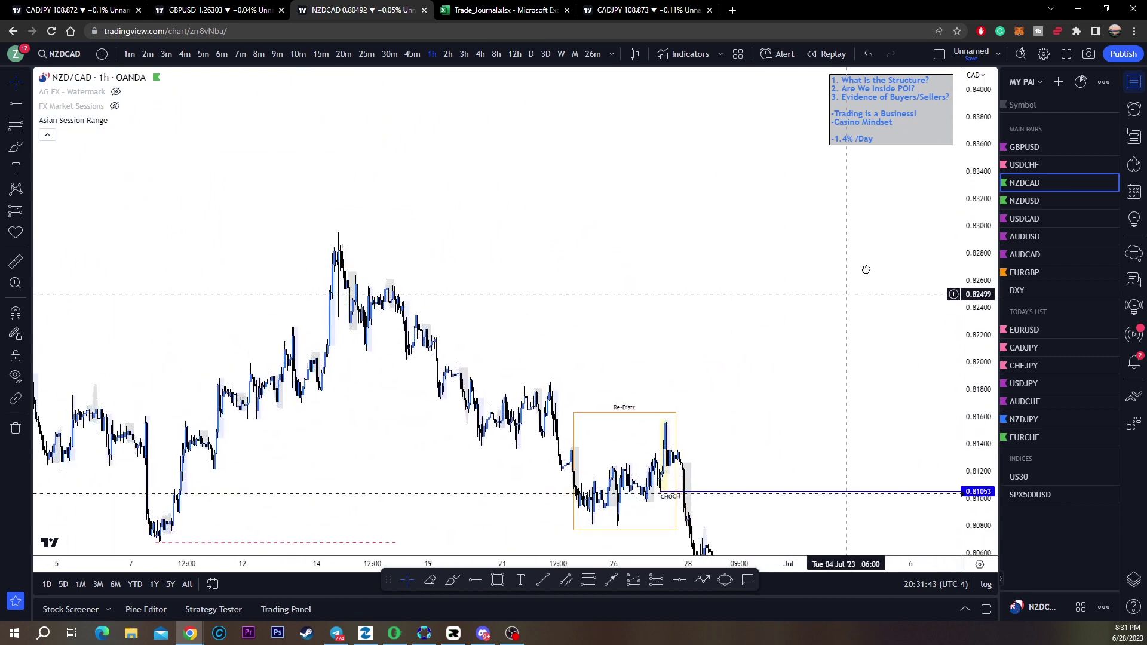
scroll(894, 424, up, 4)
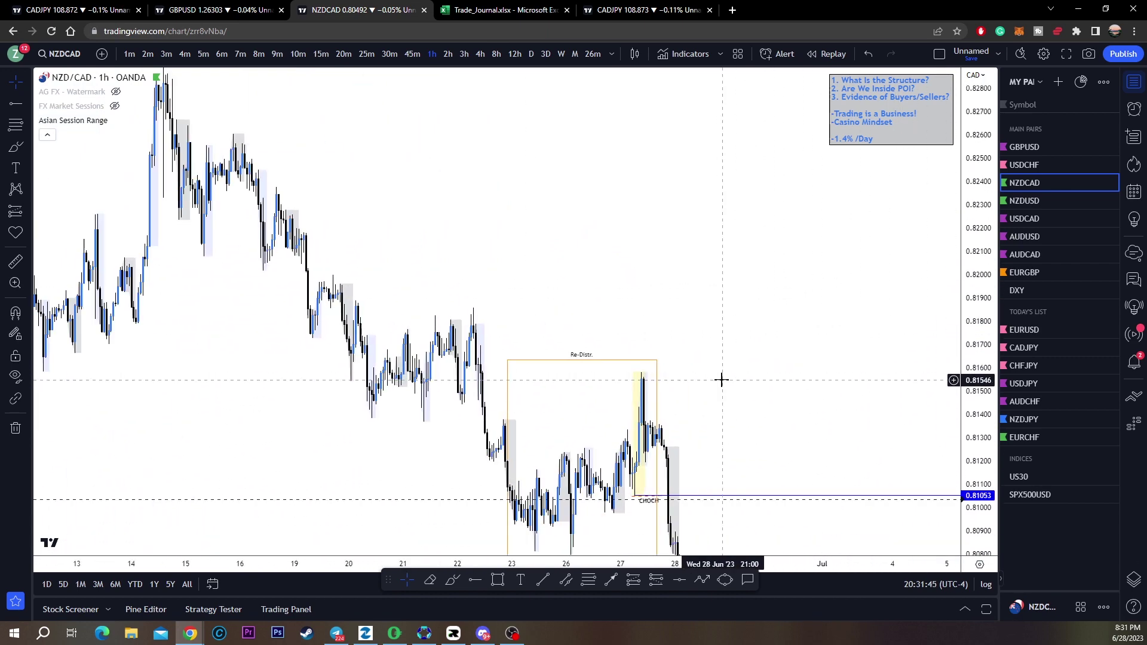
click(493, 583)
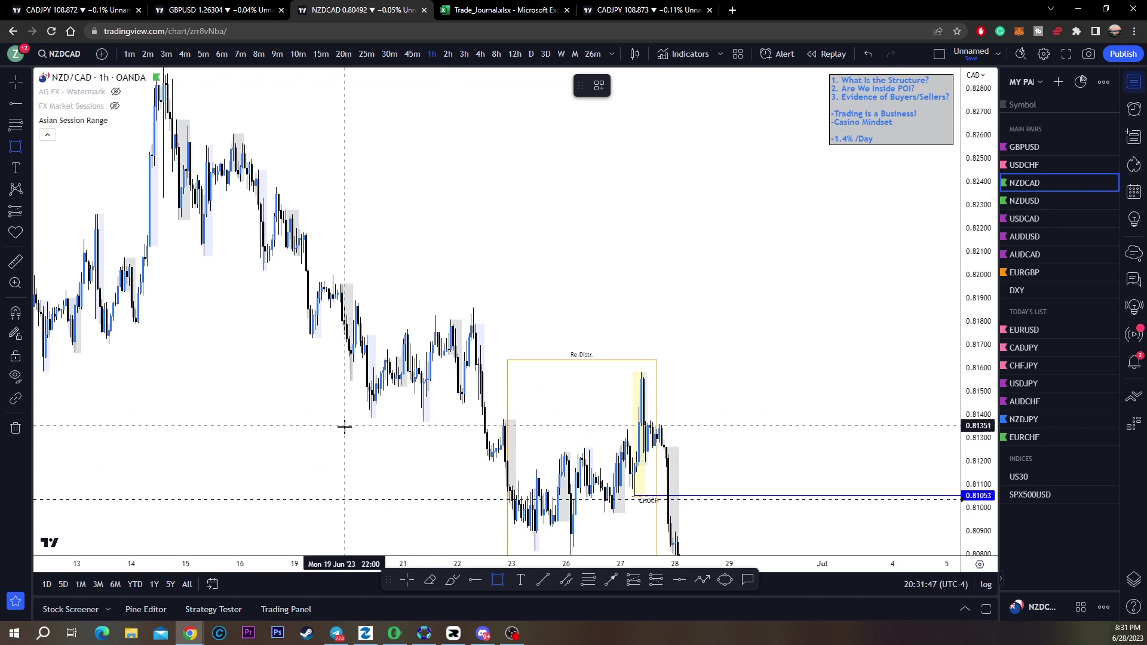
mouse_move(350, 430)
mouse_down()
mouse_move(494, 328)
mouse_move(492, 297)
mouse_up()
click(505, 292)
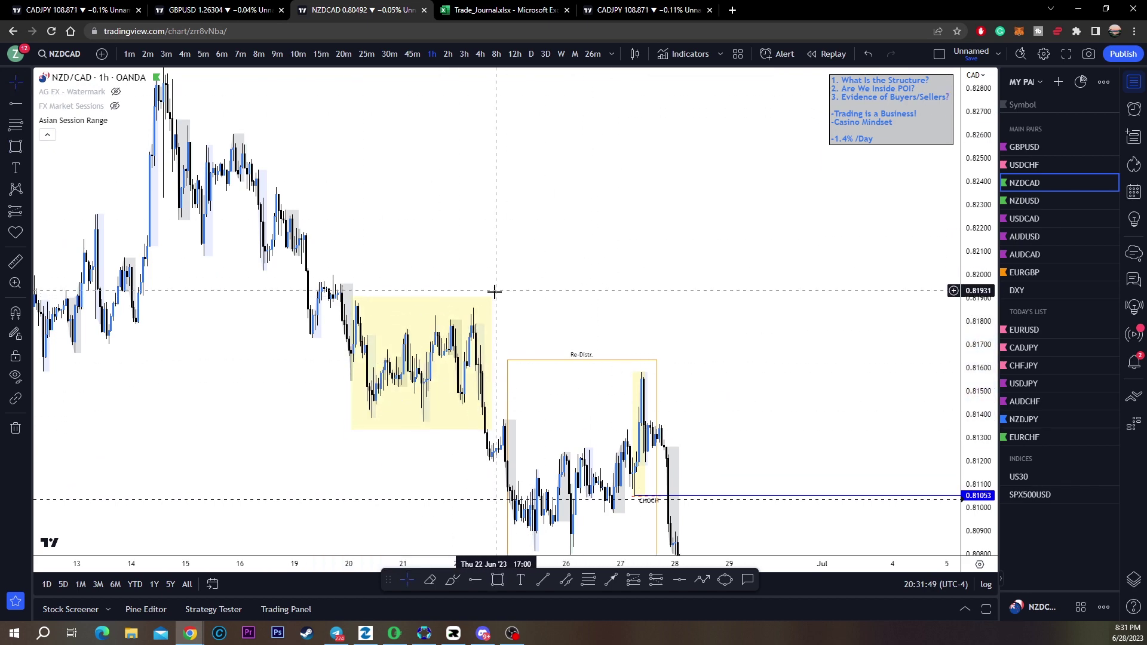
Apply the Re-Distrib drawing template to the new rectangle around the 20–22 June consolidation
click(494, 292)
click(600, 85)
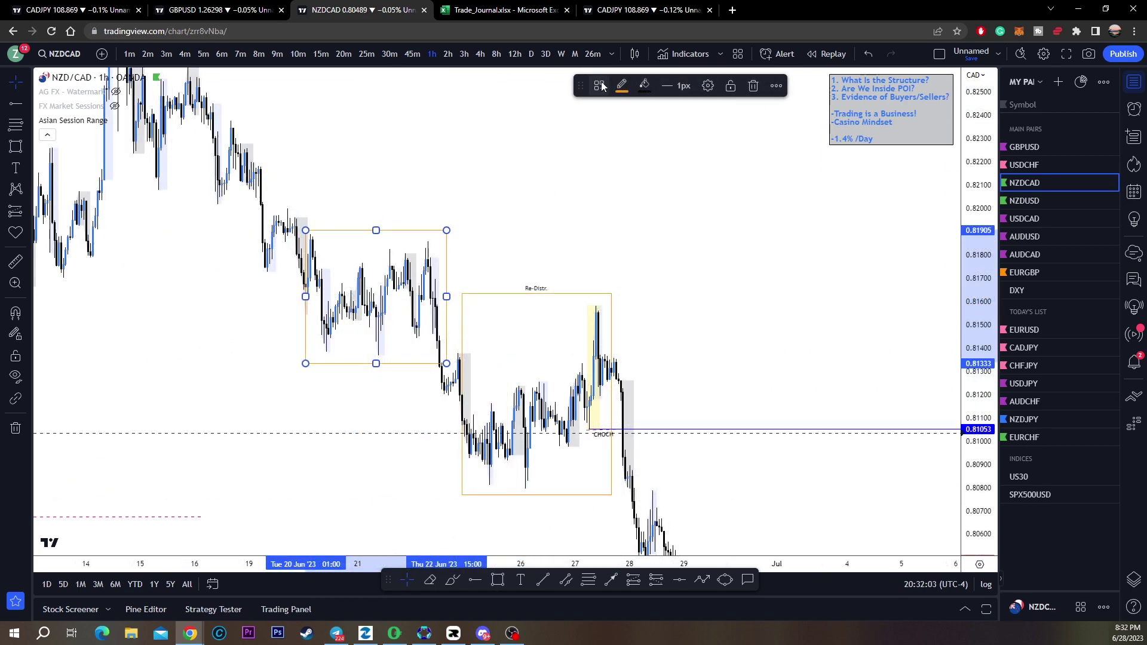
click(599, 85)
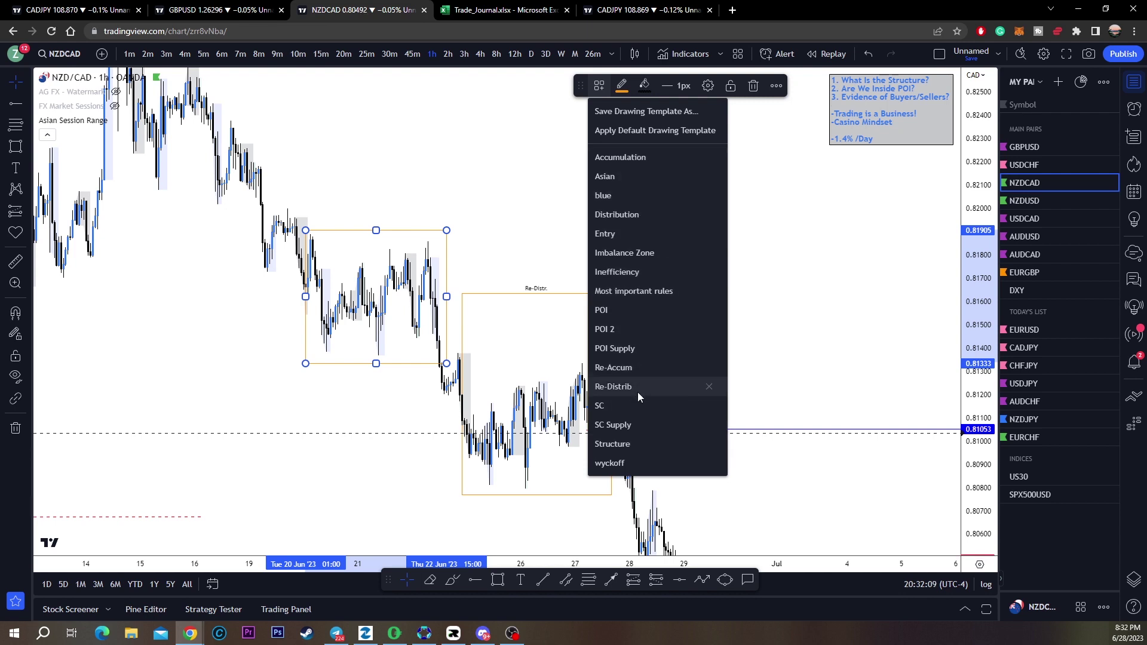
click(614, 386)
Draw a POI 2 zone from about 0.81436 to 0.81859 over the earlier Re-Distr. box's final rally and extend it past the second box
drag(617, 421, 558, 375)
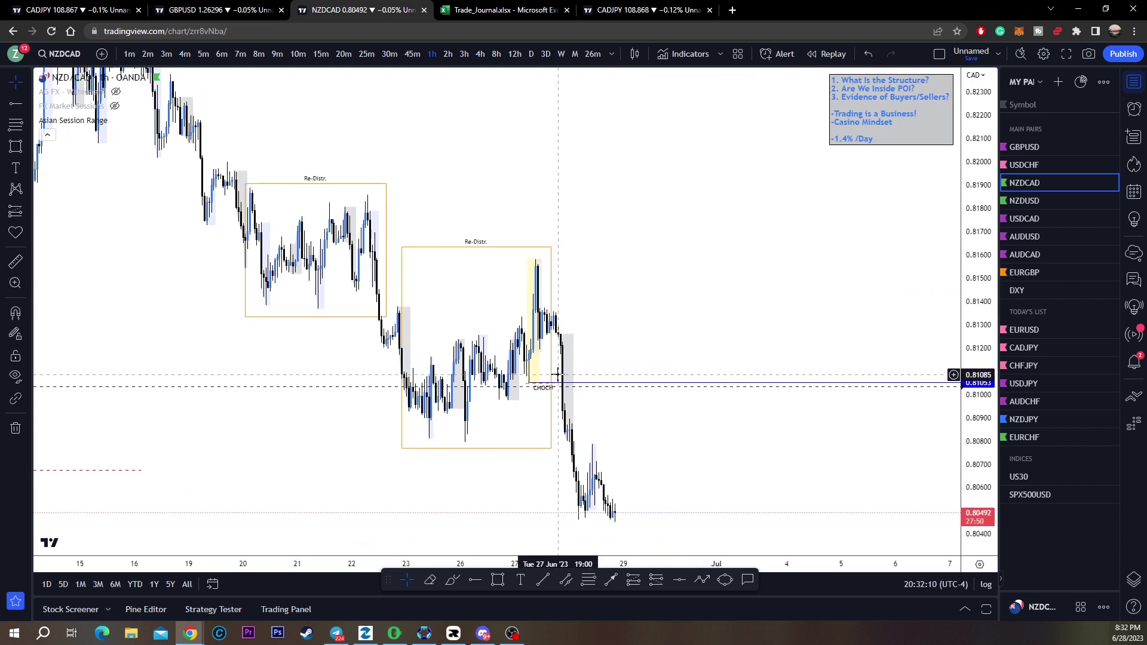
click(453, 582)
key(Escape)
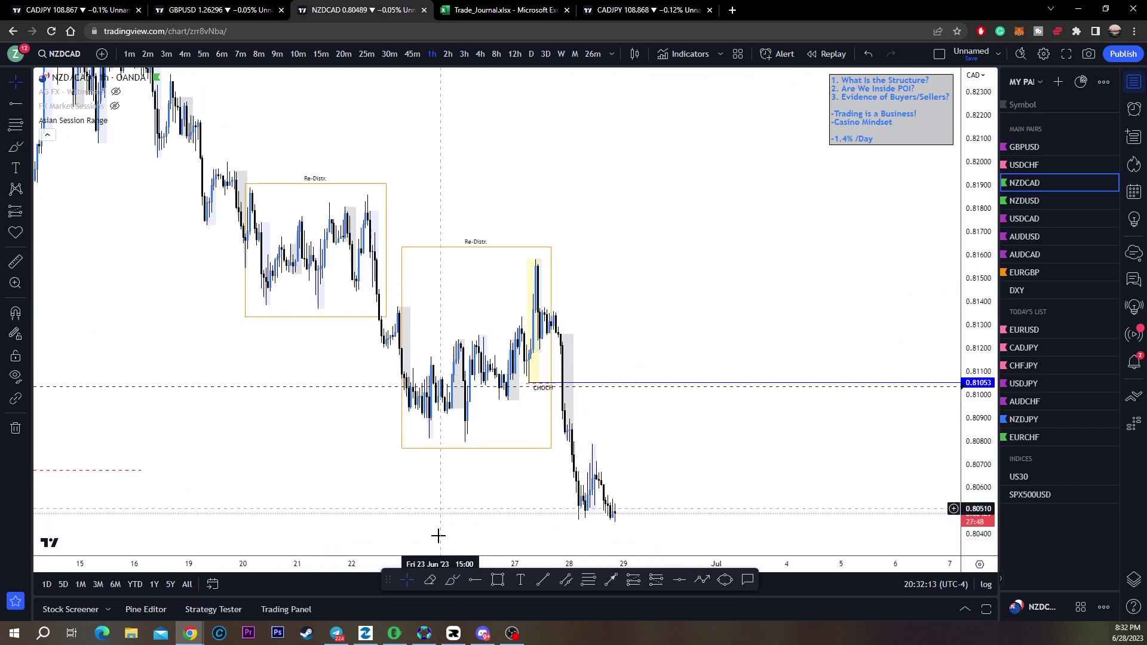
click(499, 580)
drag(355, 293, 370, 194)
click(600, 85)
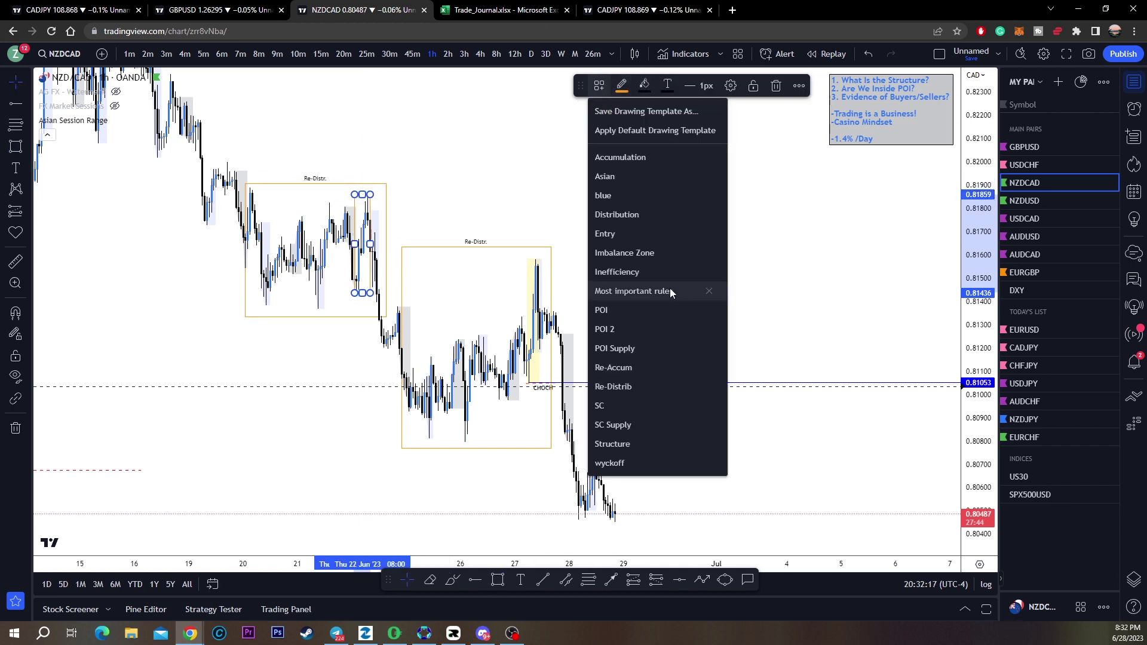
click(639, 329)
drag(370, 245, 612, 245)
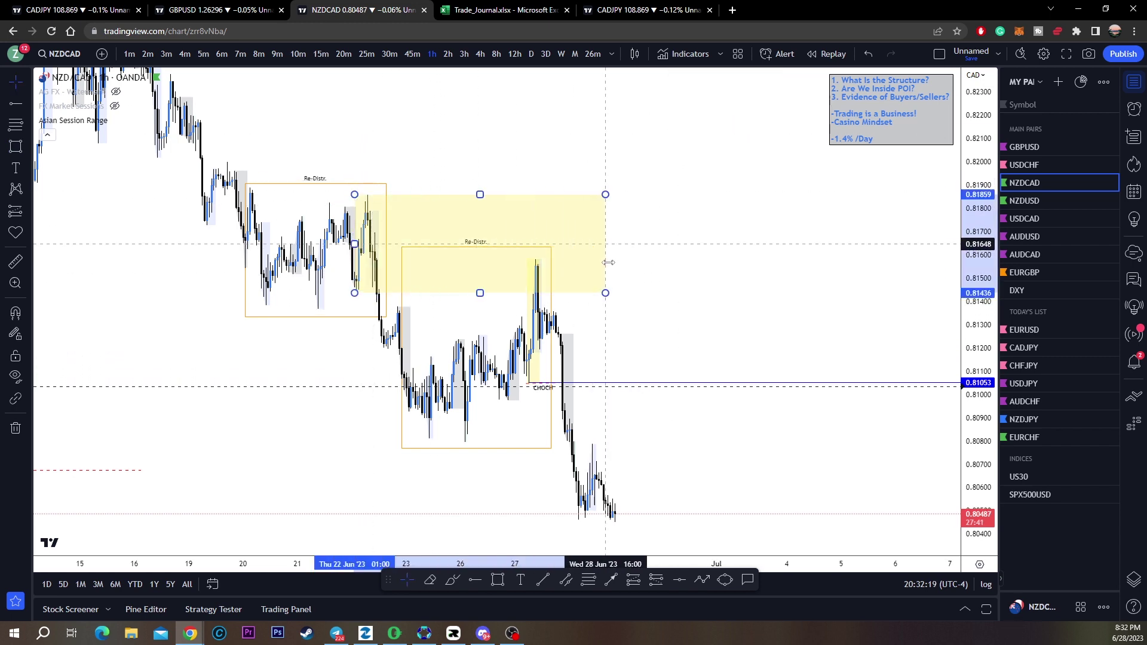
Try a Fibonacci retracement from 0.81859 to 0.81369 over the supply zone and remove it
click(589, 580)
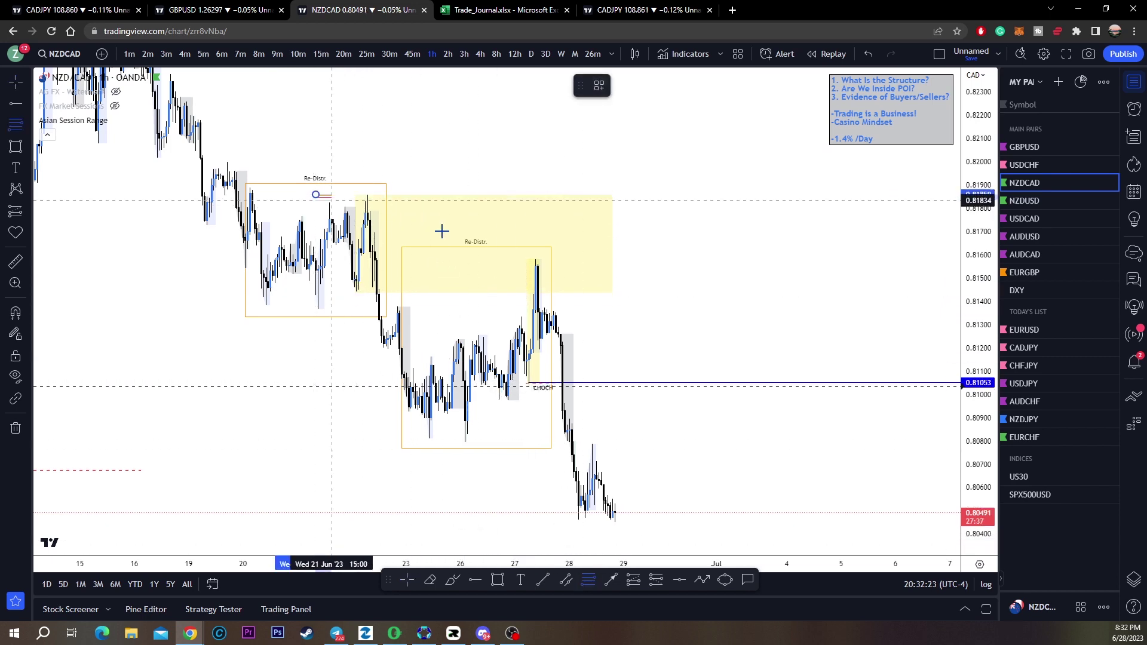
click(700, 308)
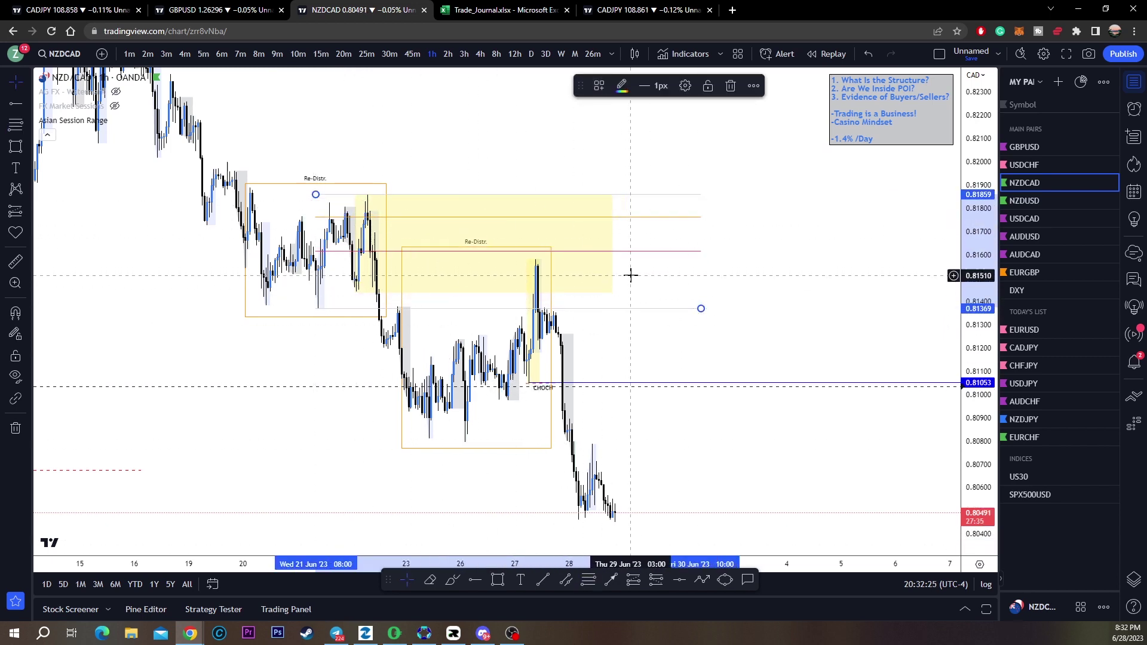
click(730, 86)
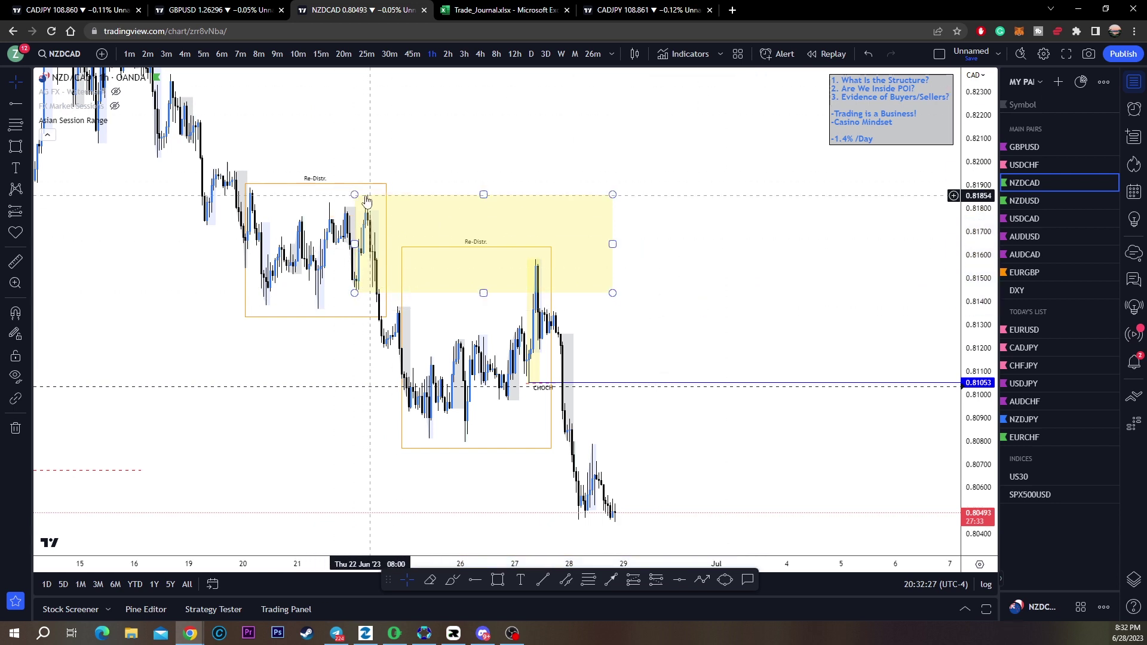
Apply the light teal drawing template to the 0.81436–0.81859 supply zone and extend its right edge past 29 June
click(485, 196)
click(599, 85)
click(632, 197)
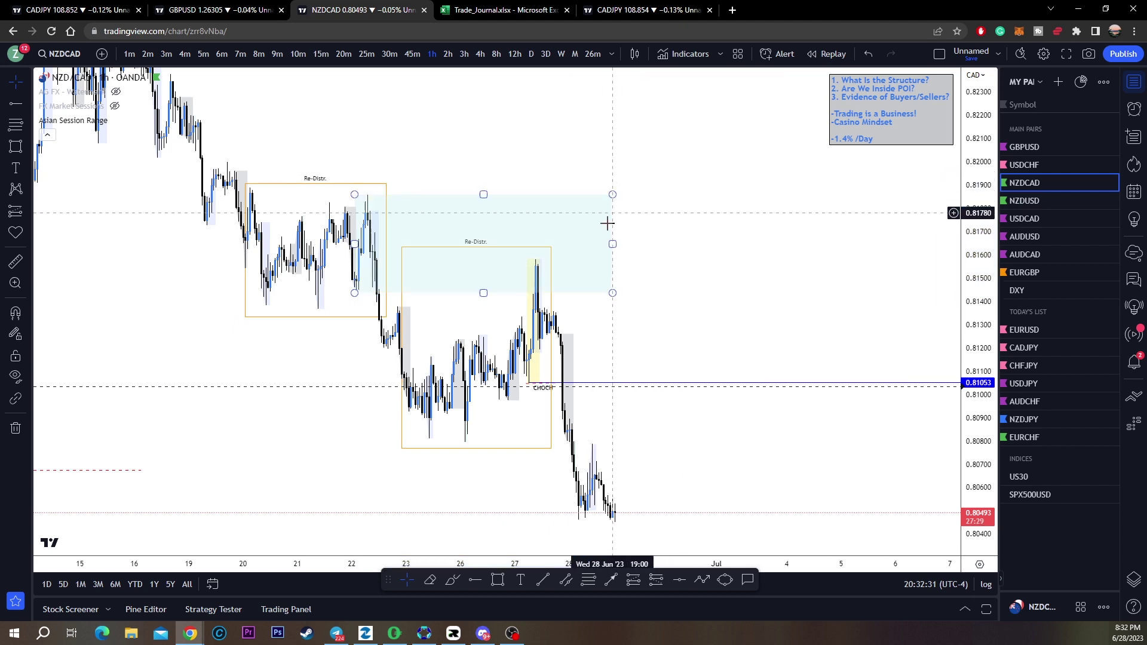
drag(736, 241, 729, 245)
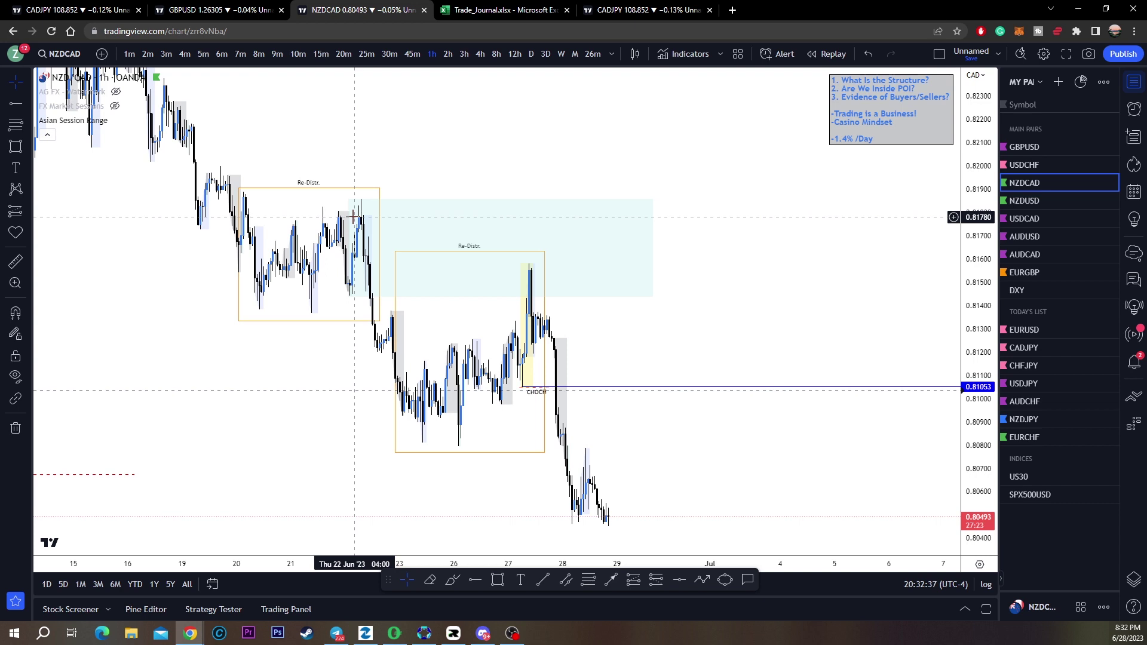
Switch the chart to the 1-minute timeframe and locate the 27 June peak between 09:15 and 10:00 inside the supply zone
scroll(725, 346, up, 3)
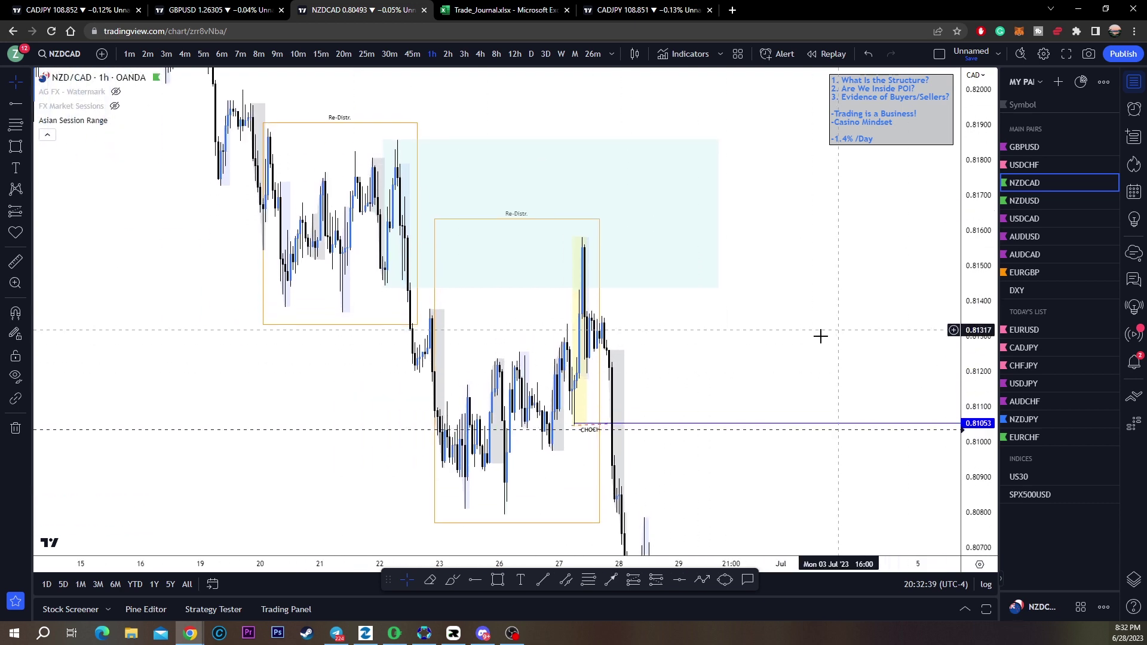
scroll(653, 181, up, 2)
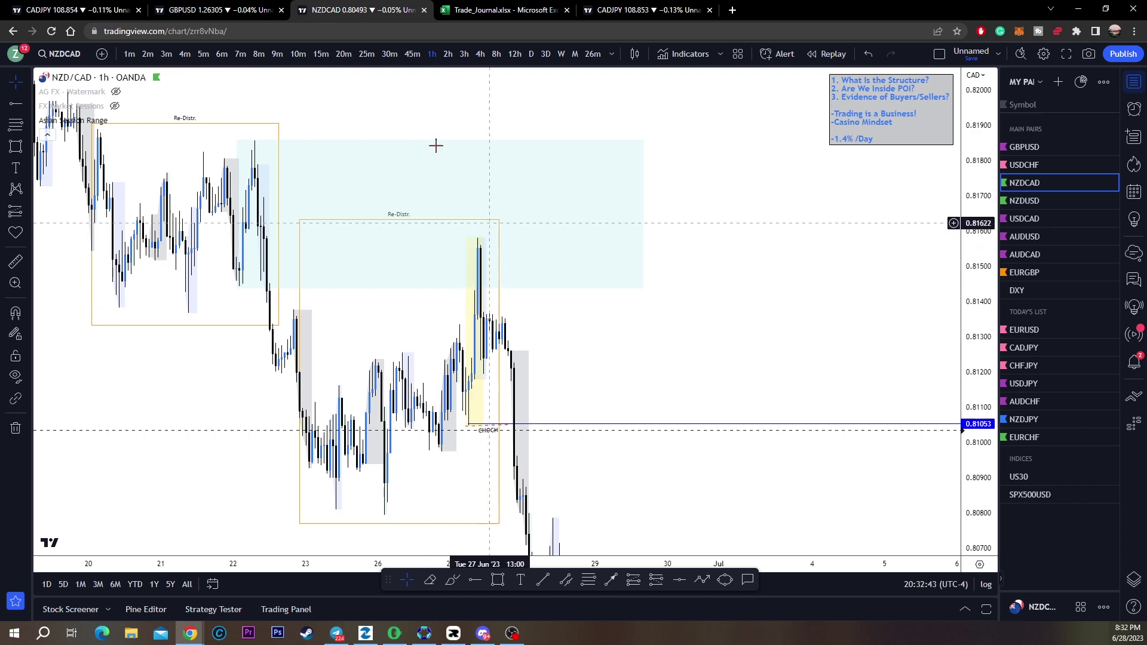
click(133, 55)
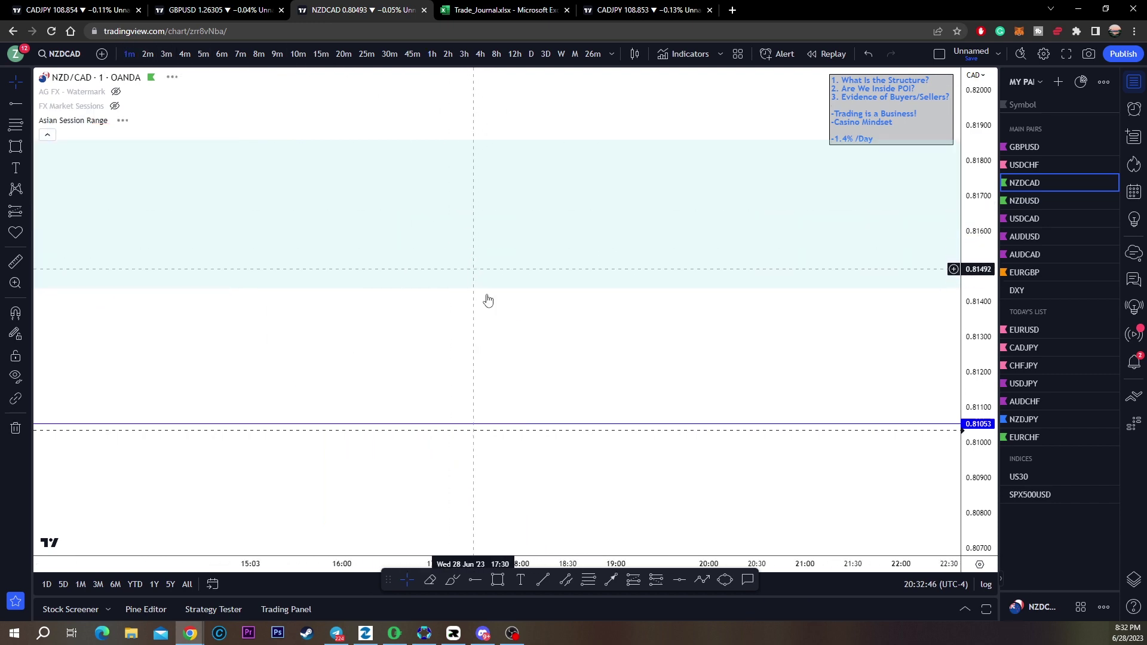
drag(347, 336, 724, 405)
scroll(634, 415, up, 4)
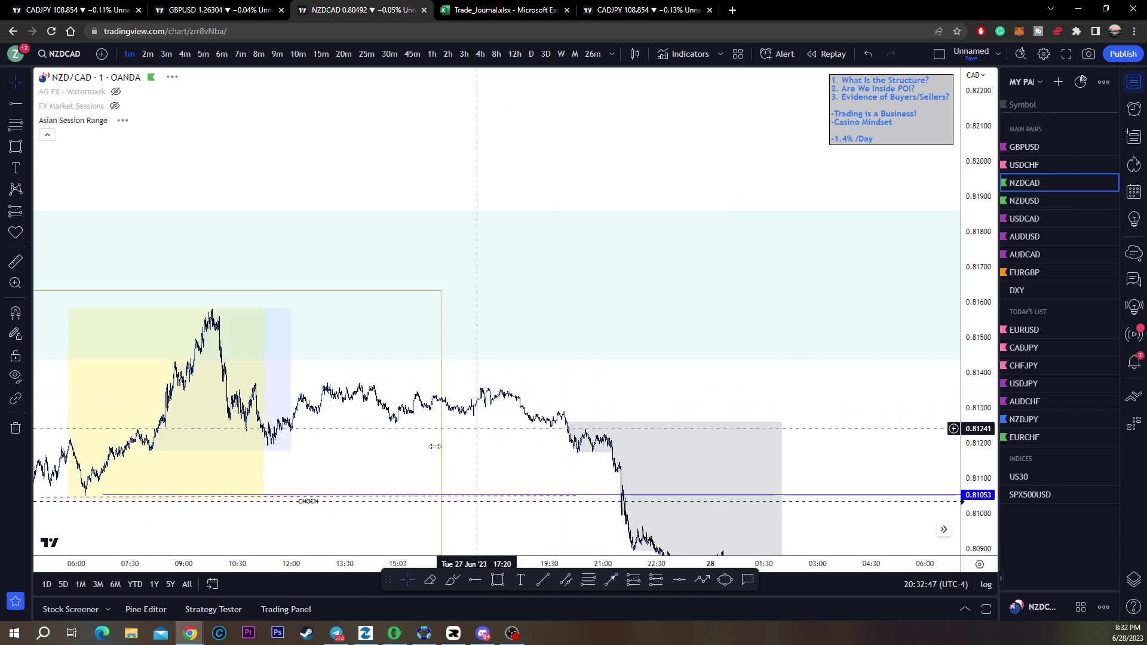
drag(380, 459, 625, 464)
scroll(556, 462, up, 4)
drag(470, 448, 691, 459)
drag(978, 486, 978, 253)
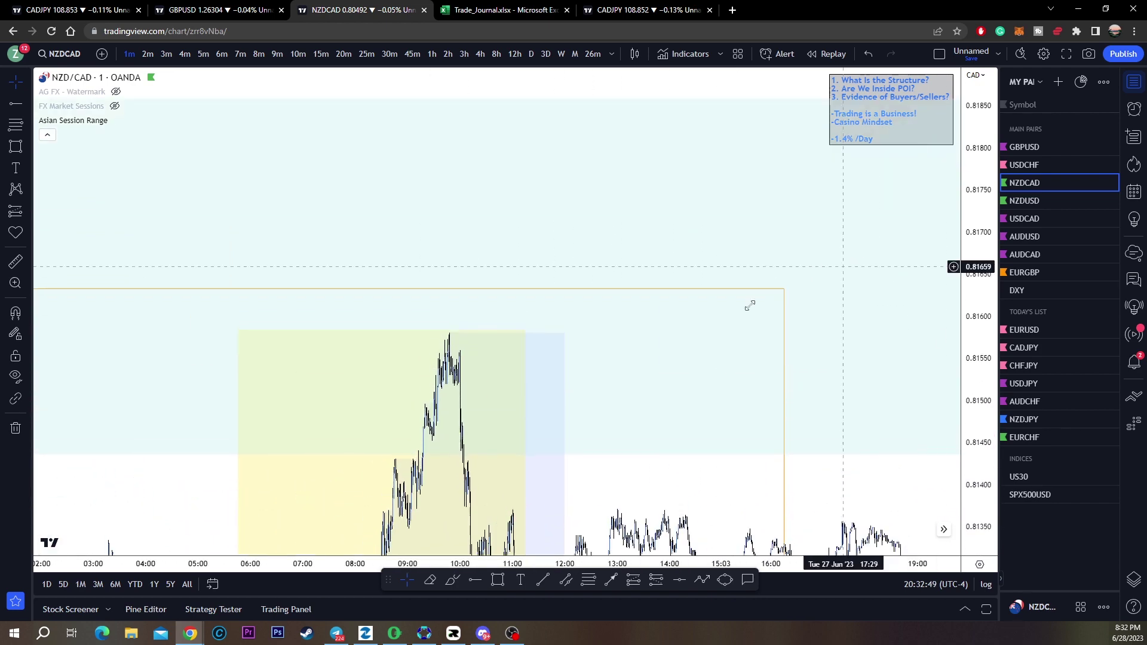
scroll(511, 480, up, 7)
drag(361, 498, 977, 255)
scroll(717, 335, up, 3)
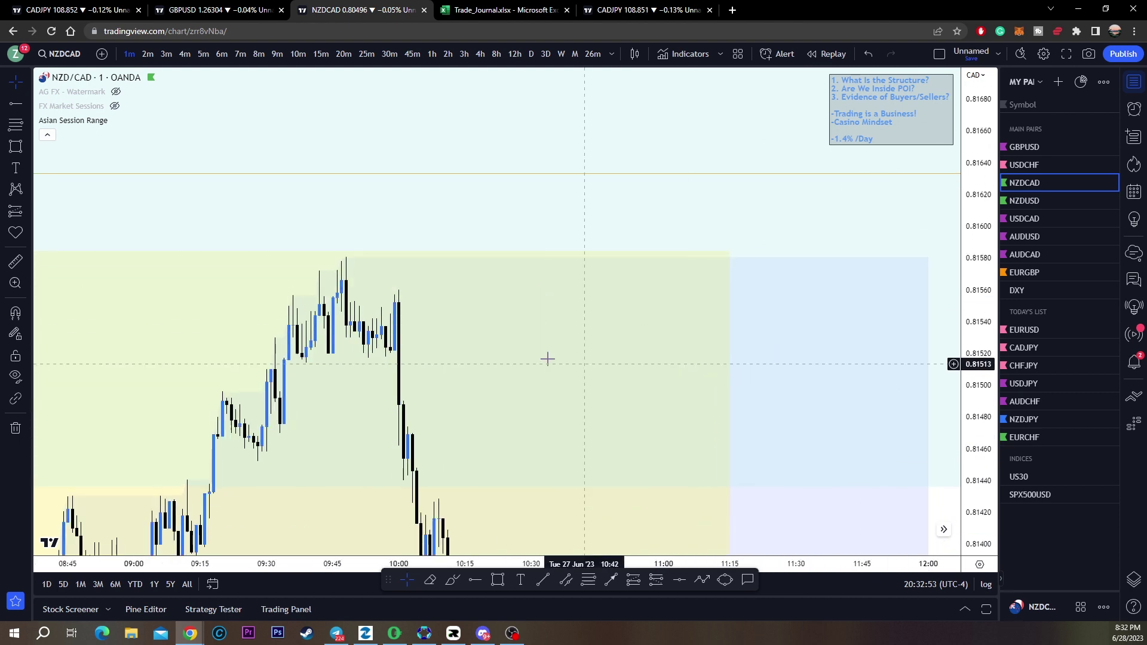
drag(529, 363, 643, 370)
drag(980, 329, 675, 400)
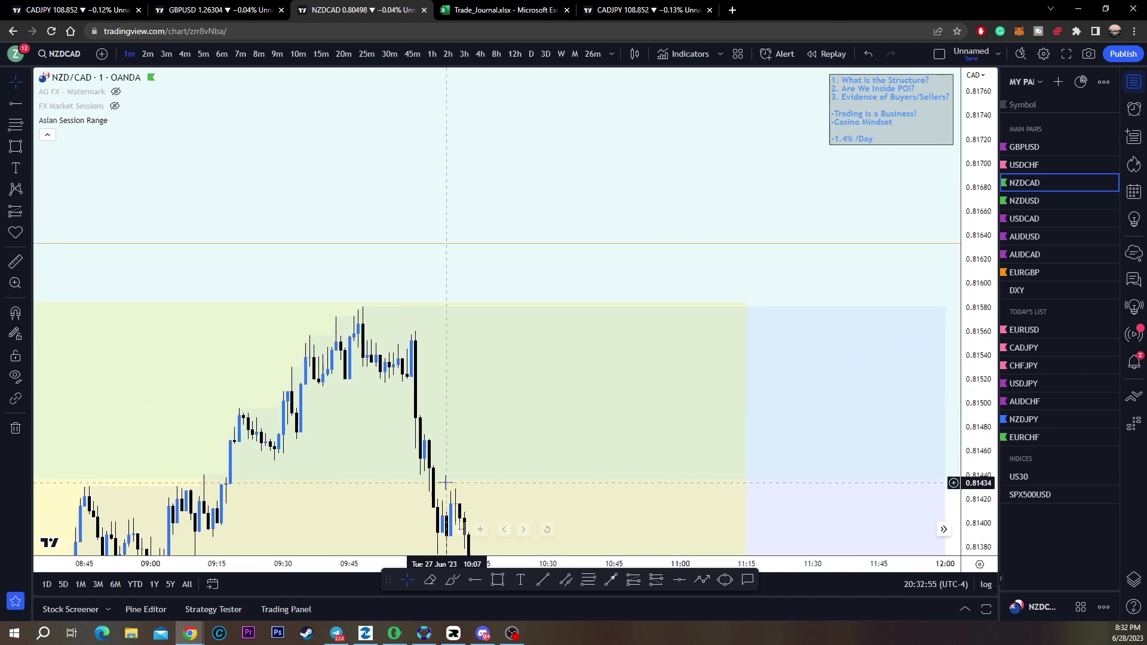
Circle the three rising highs of the 27 June peak with the Brush, adding downward arrows and a horizontal arrow along the lows
click(453, 580)
mouse_move(318, 336)
mouse_down()
mouse_move(303, 332)
mouse_move(319, 354)
mouse_up()
drag(316, 345, 321, 384)
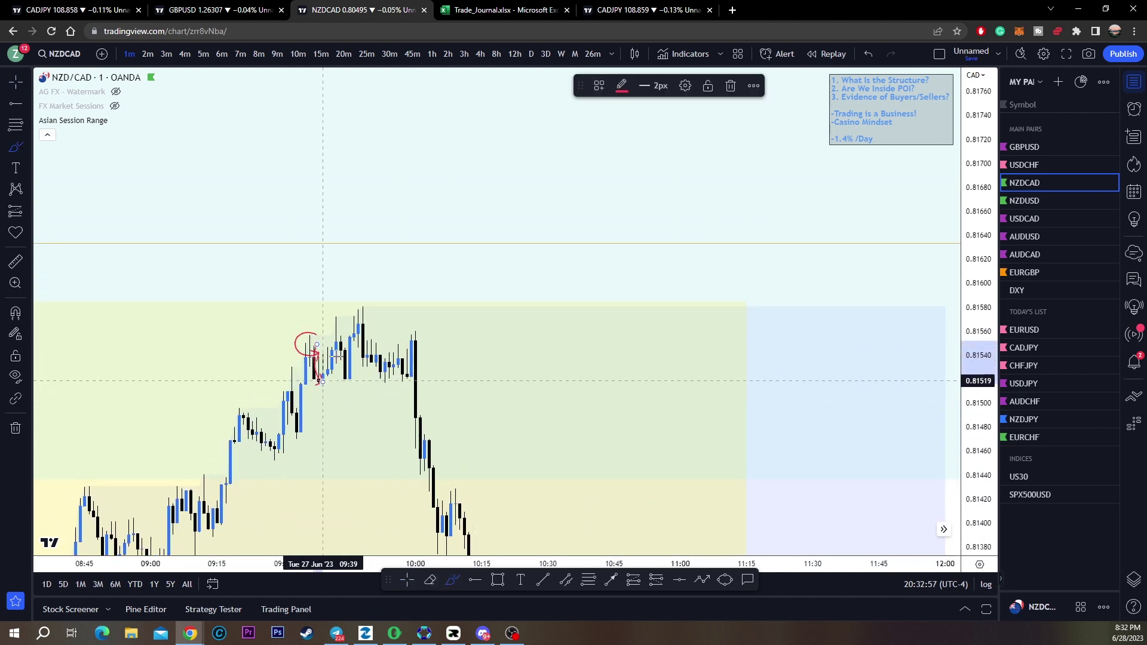
drag(336, 322, 350, 387)
mouse_move(368, 305)
mouse_down()
mouse_move(349, 311)
mouse_move(391, 395)
mouse_up()
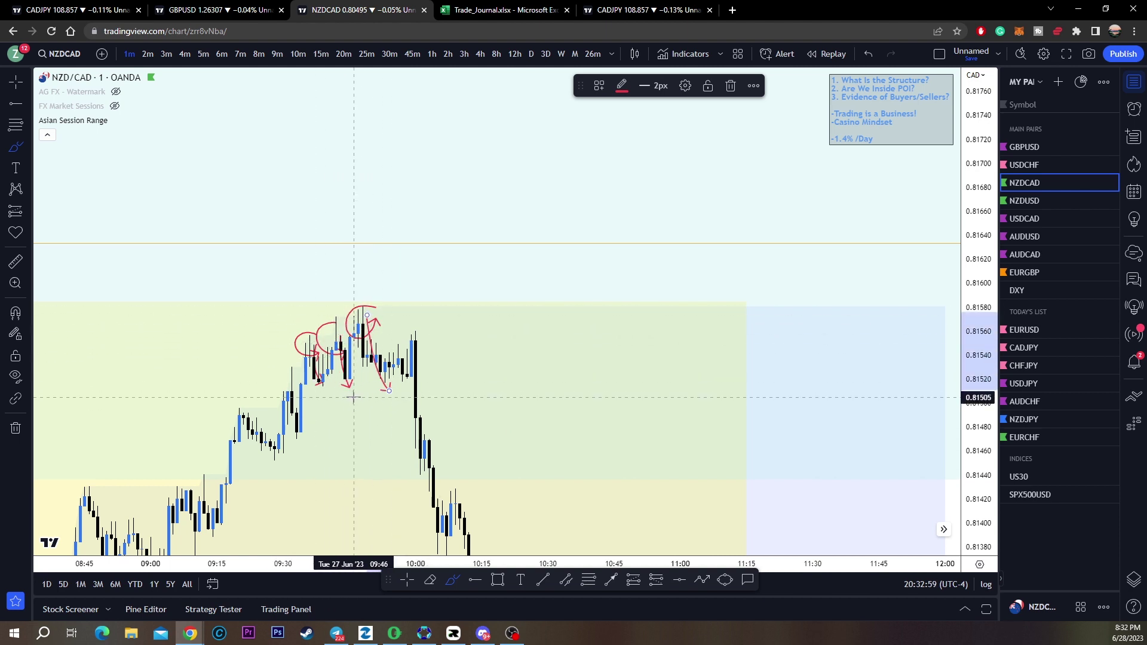
drag(309, 382, 348, 385)
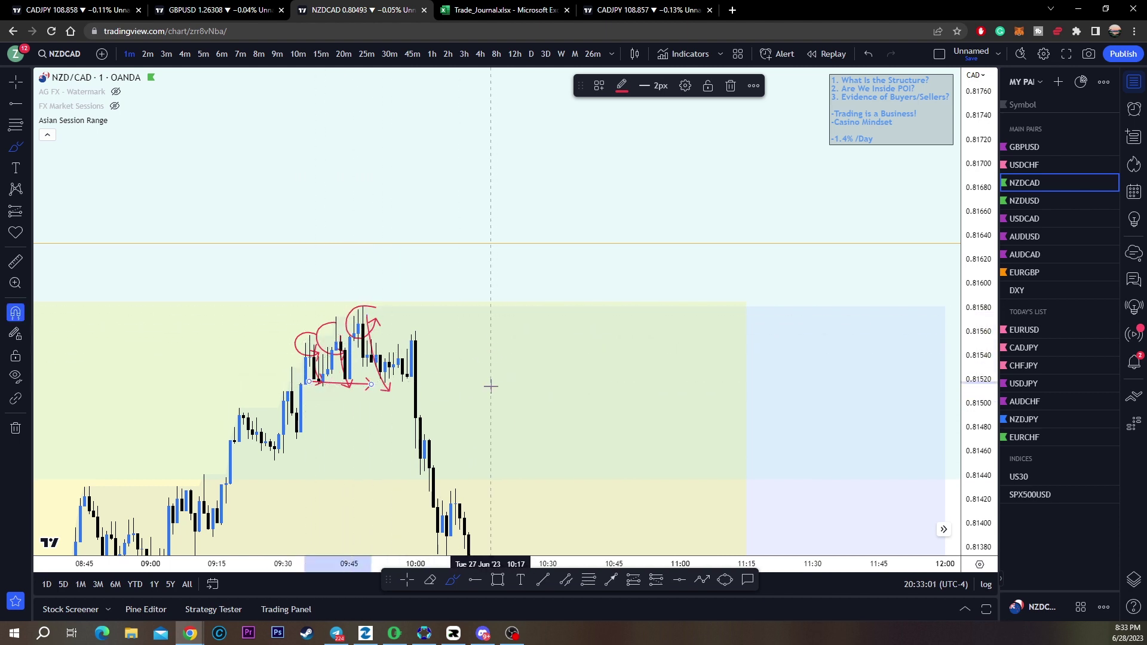
Undo all the freehand circles and arrows drawn on the 27 June peak
key(ctrl+z)
key(ctrl+z)
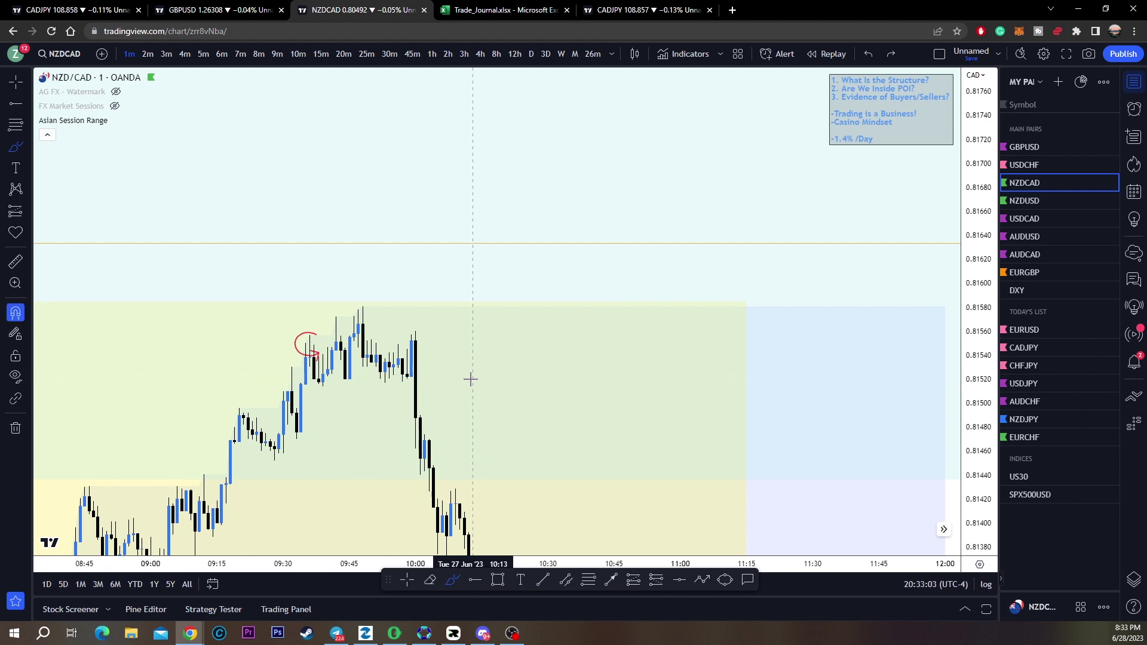
key(ctrl+z)
mouse_move(277, 389)
mouse_down()
mouse_move(456, 396)
mouse_move(472, 302)
mouse_move(296, 313)
mouse_up()
key(ctrl+z)
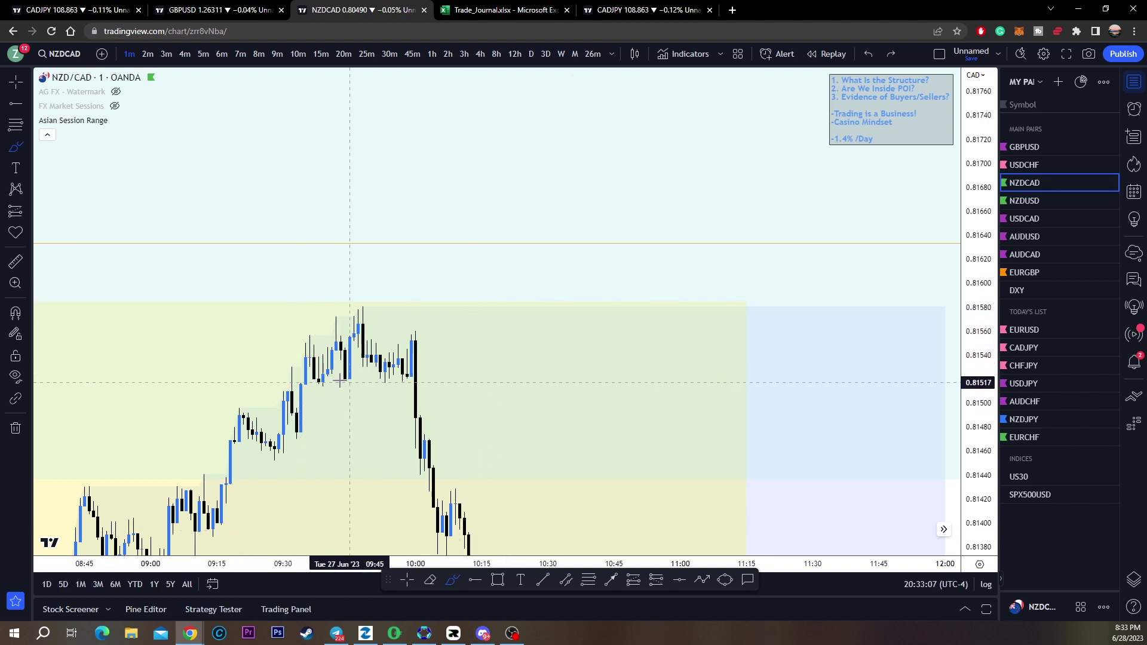
Sketch an arrow along the lows near 0.8152 and a freehand box around the 1-minute peak, and undo both
drag(341, 379, 389, 382)
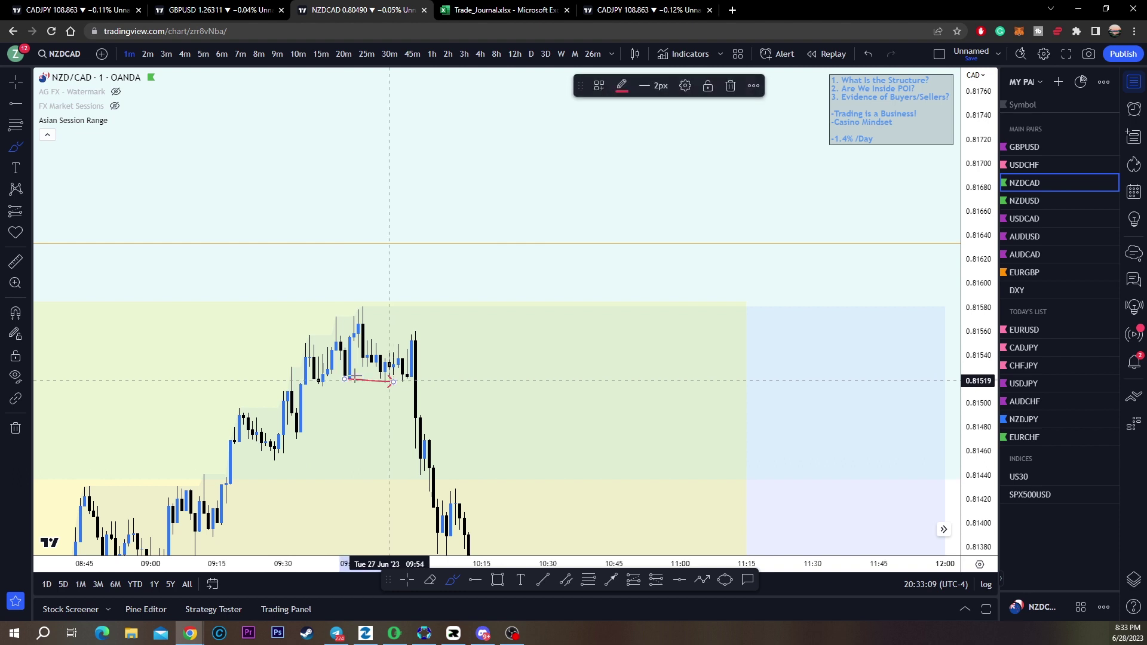
mouse_move(286, 295)
mouse_down()
mouse_move(454, 363)
mouse_move(239, 404)
mouse_move(283, 280)
mouse_up()
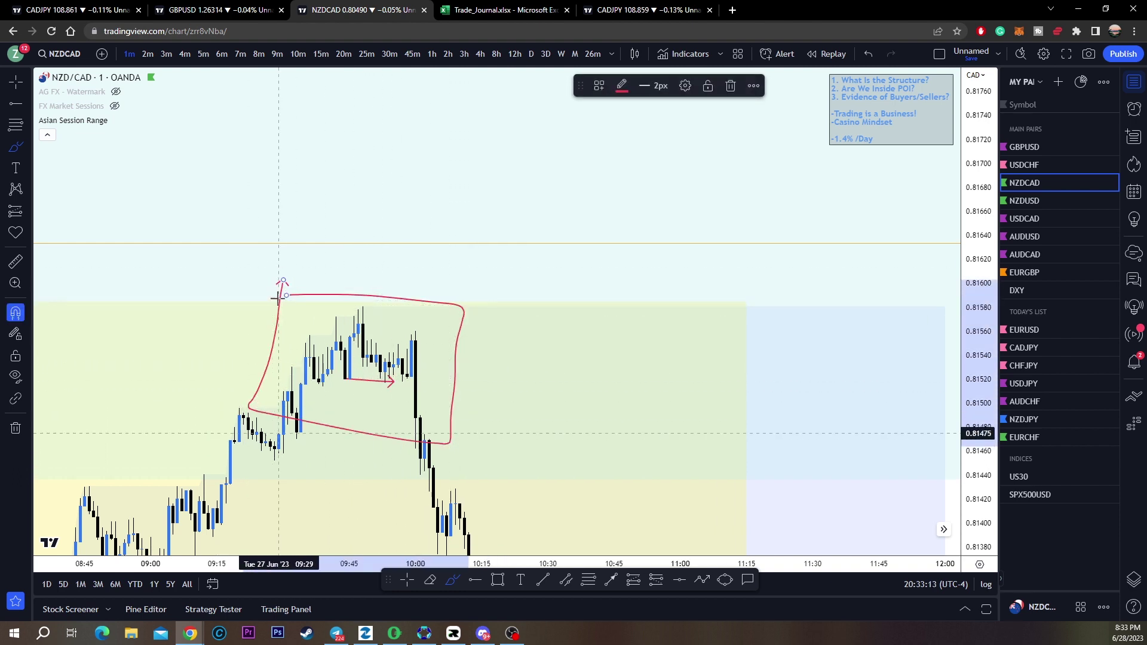
key(ctrl+z)
Outline the 27 June peak above about 0.8151 with a freehand loop and undo it
scroll(604, 307, down, 10)
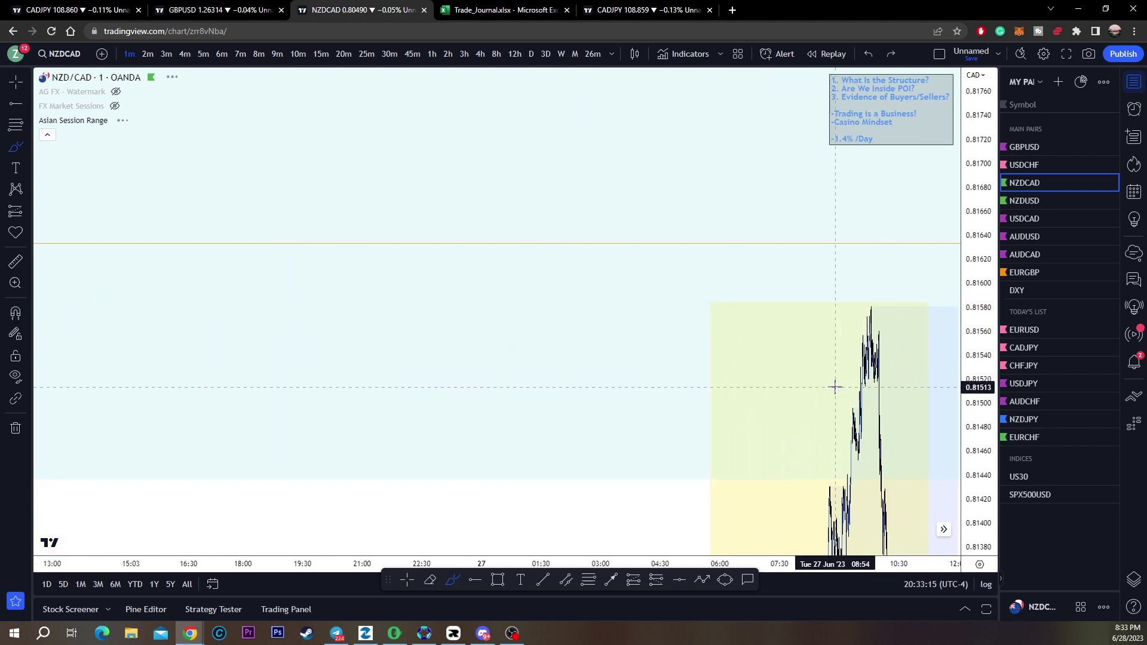
mouse_move(835, 387)
mouse_down()
mouse_move(888, 389)
mouse_move(884, 302)
mouse_move(825, 374)
mouse_up()
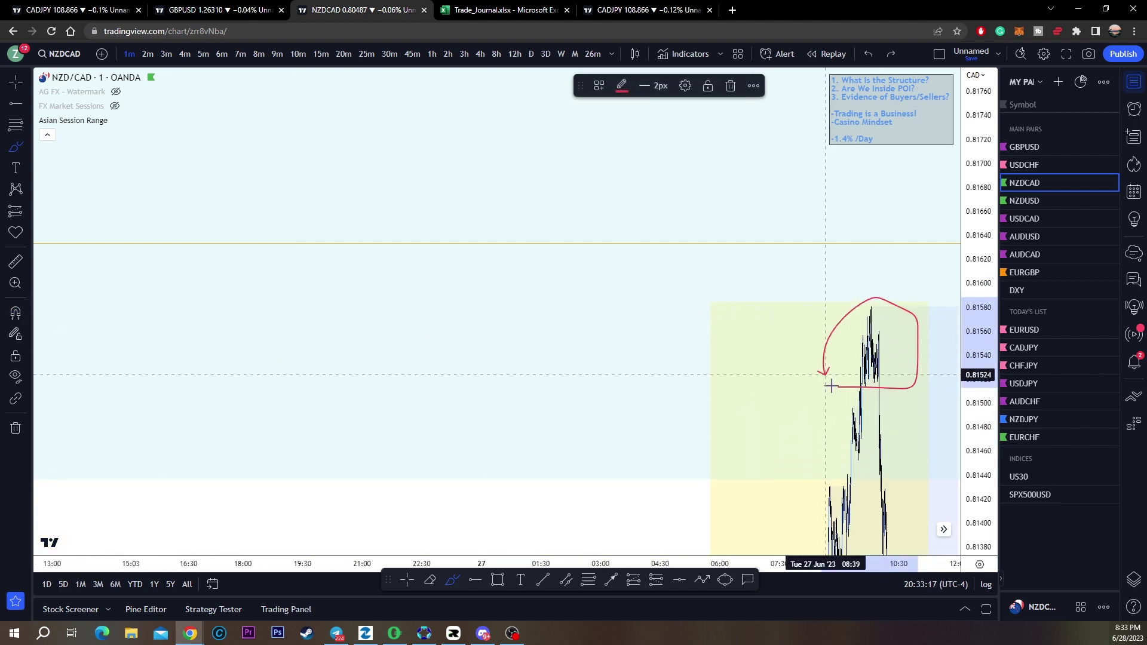
key(ctrl+z)
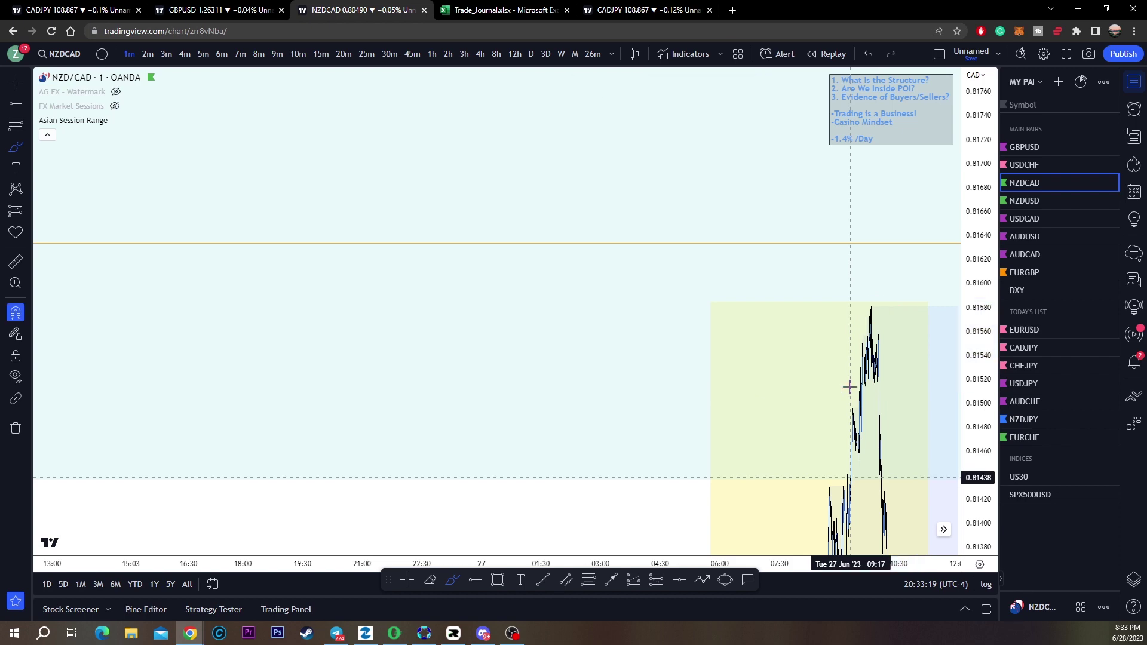
Switch the chart to the 15-minute timeframe and show the 20–22 June Re-Distr. box
scroll(852, 384, up, 6)
scroll(891, 324, down, 10)
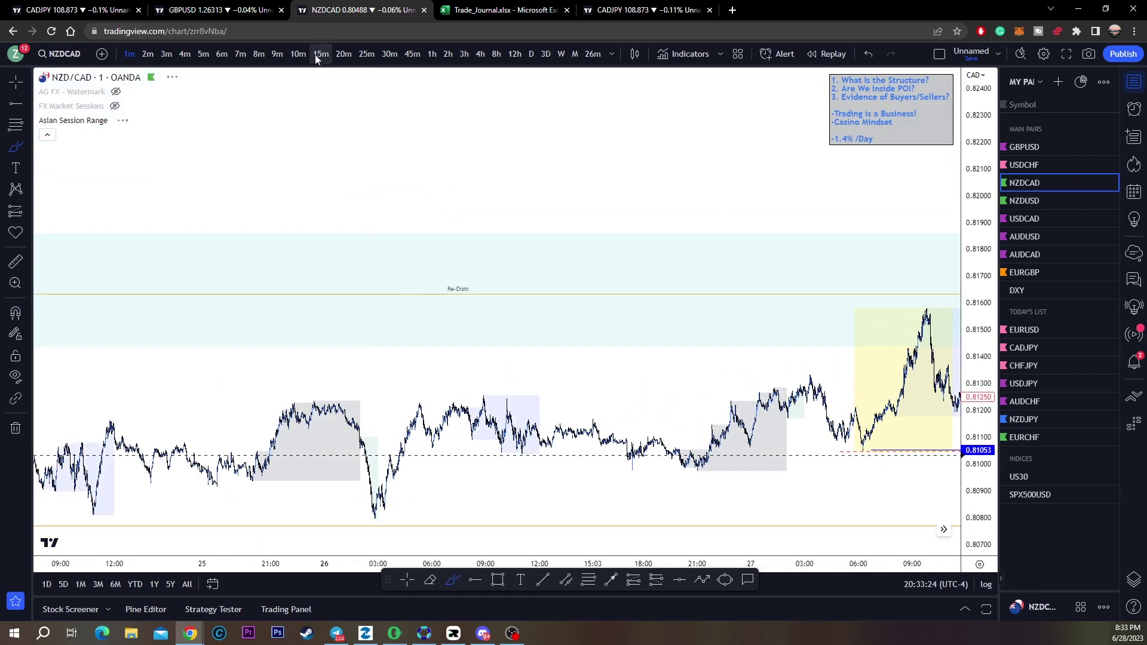
click(321, 53)
mouse_move(664, 212)
mouse_down()
mouse_move(899, 257)
mouse_move(633, 358)
mouse_move(657, 218)
mouse_up()
key(ctrl+z)
scroll(781, 392, up, 5)
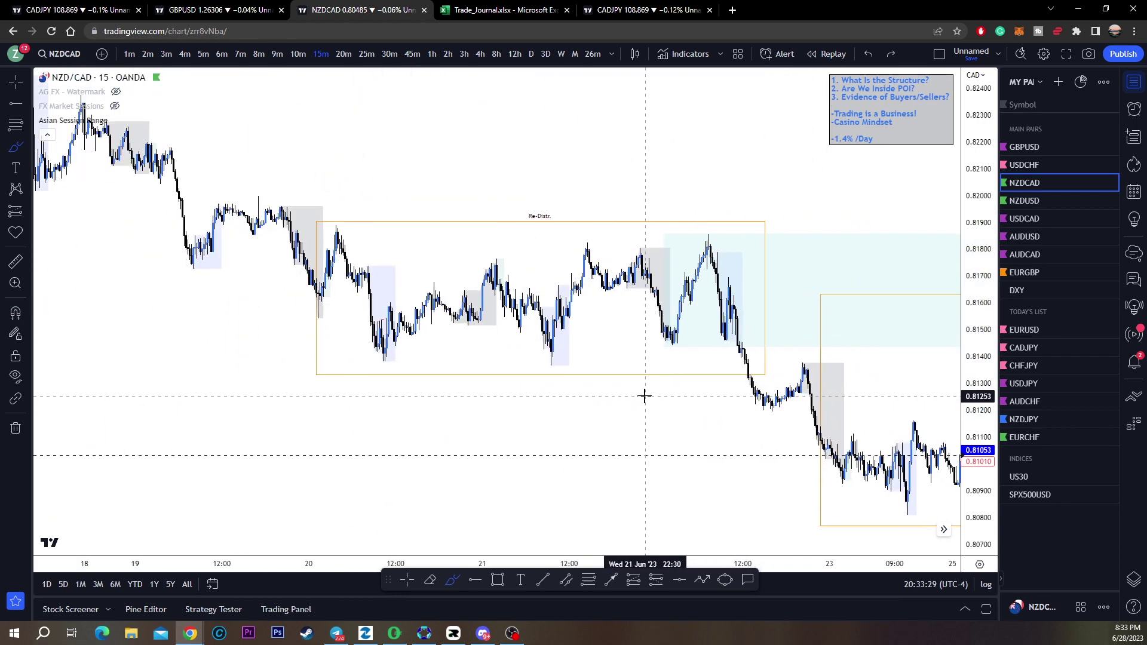
Outline four downswings inside the 20–22 June Re-Distr. box with freehand loops
drag(418, 322, 374, 339)
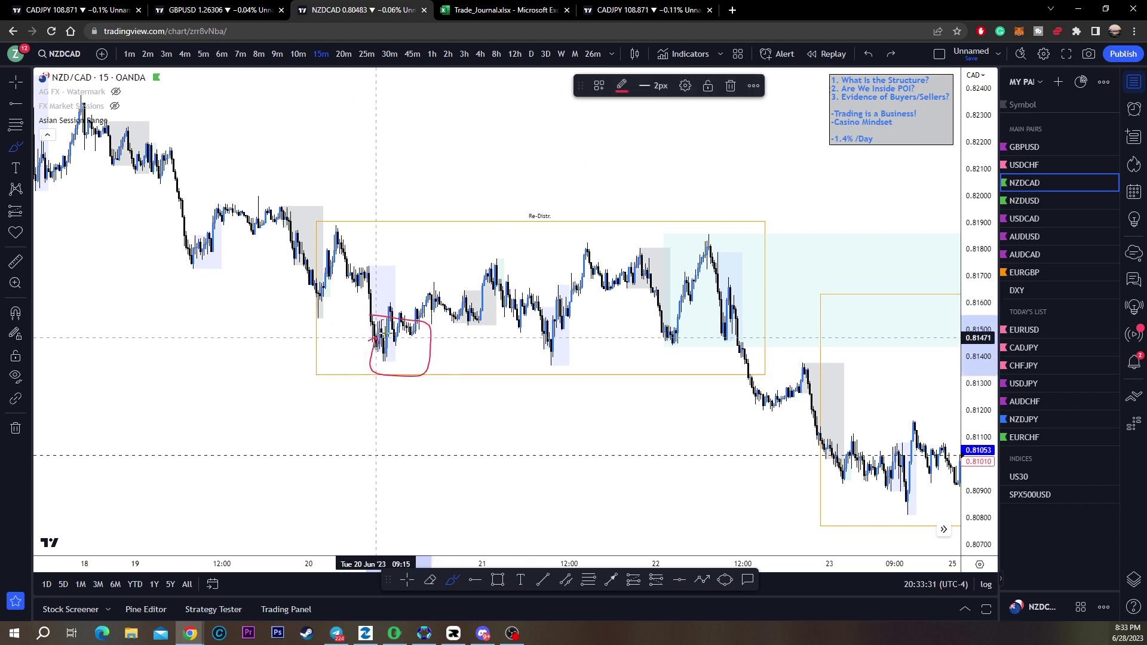
mouse_move(534, 312)
mouse_down()
mouse_move(572, 383)
mouse_move(531, 330)
mouse_up()
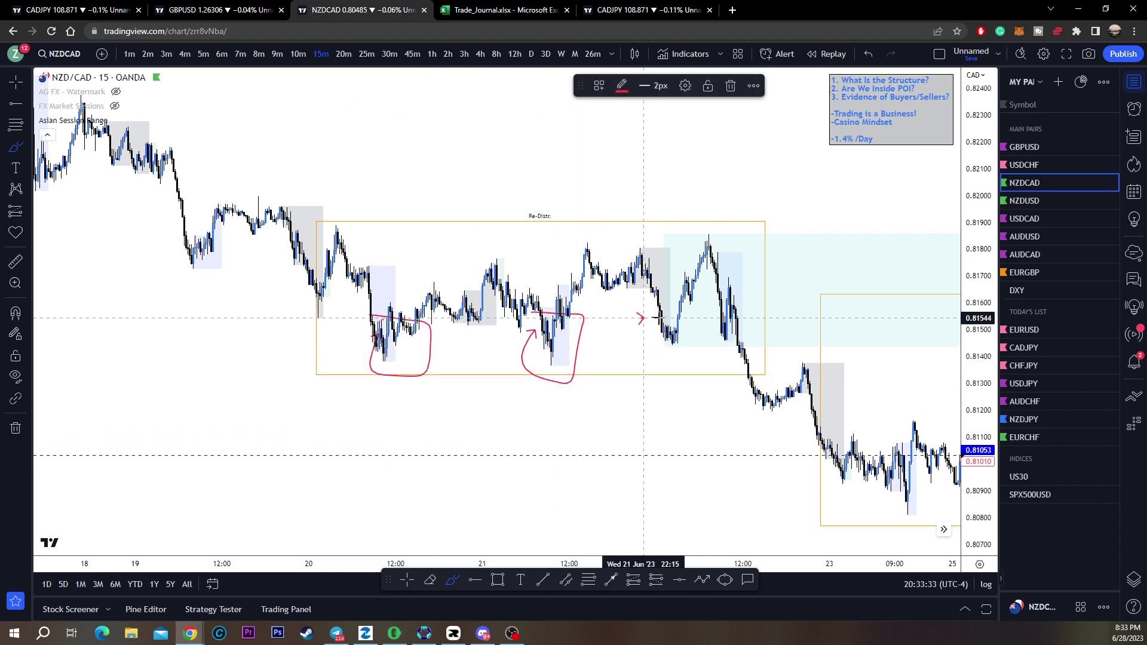
drag(644, 318, 698, 362)
drag(705, 280, 750, 358)
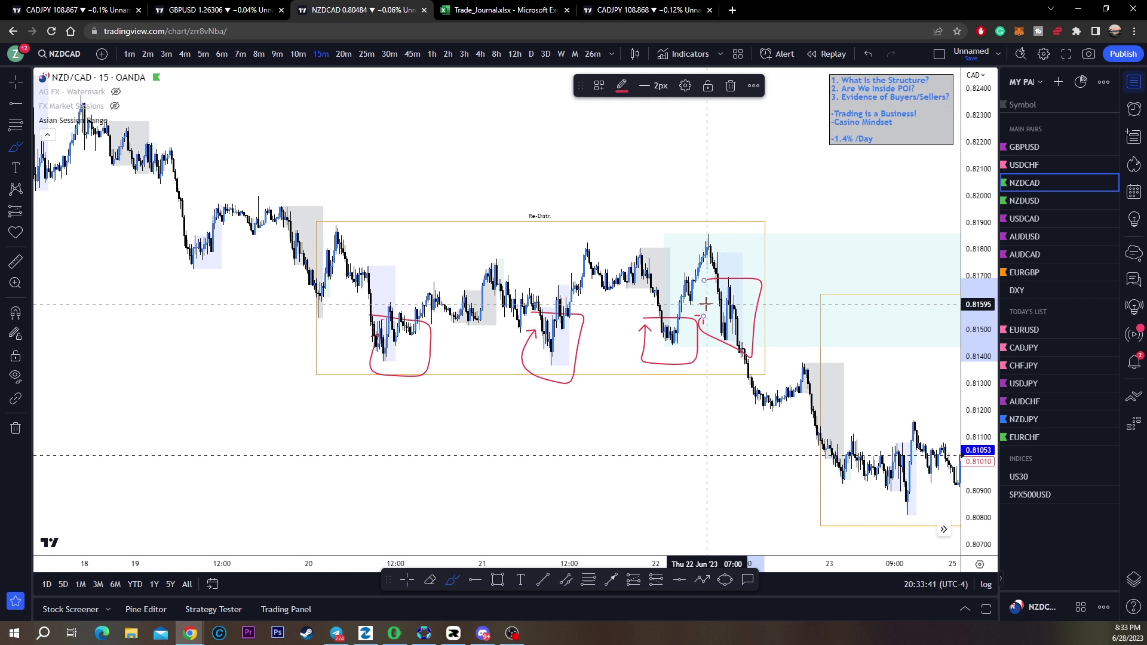
Point an upward arrow at each of the four outlined lows and undo all the freehand marks
drag(395, 411, 396, 378)
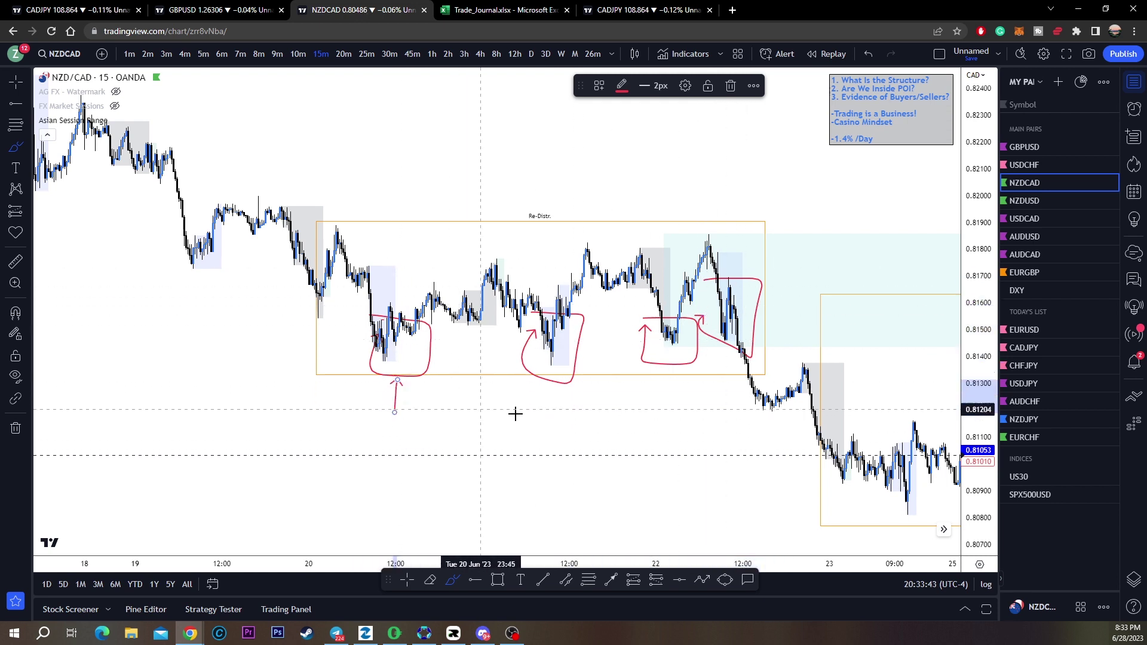
drag(534, 426, 550, 389)
drag(645, 409, 656, 384)
drag(712, 410, 730, 375)
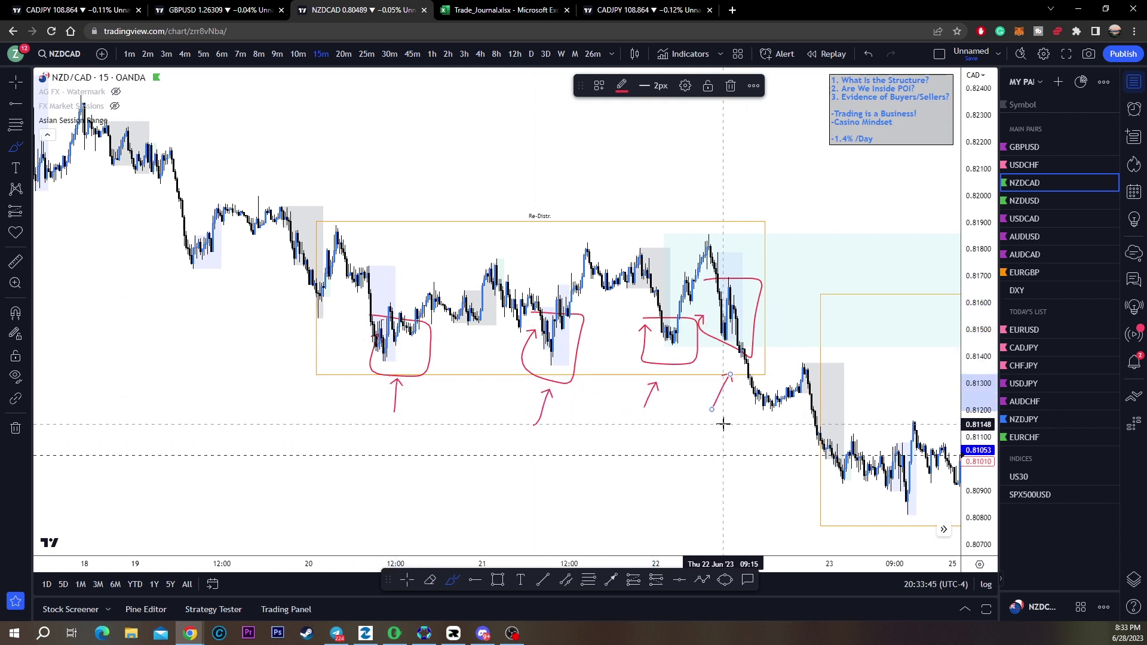
key(ctrl+z)
key(ctrl+z)
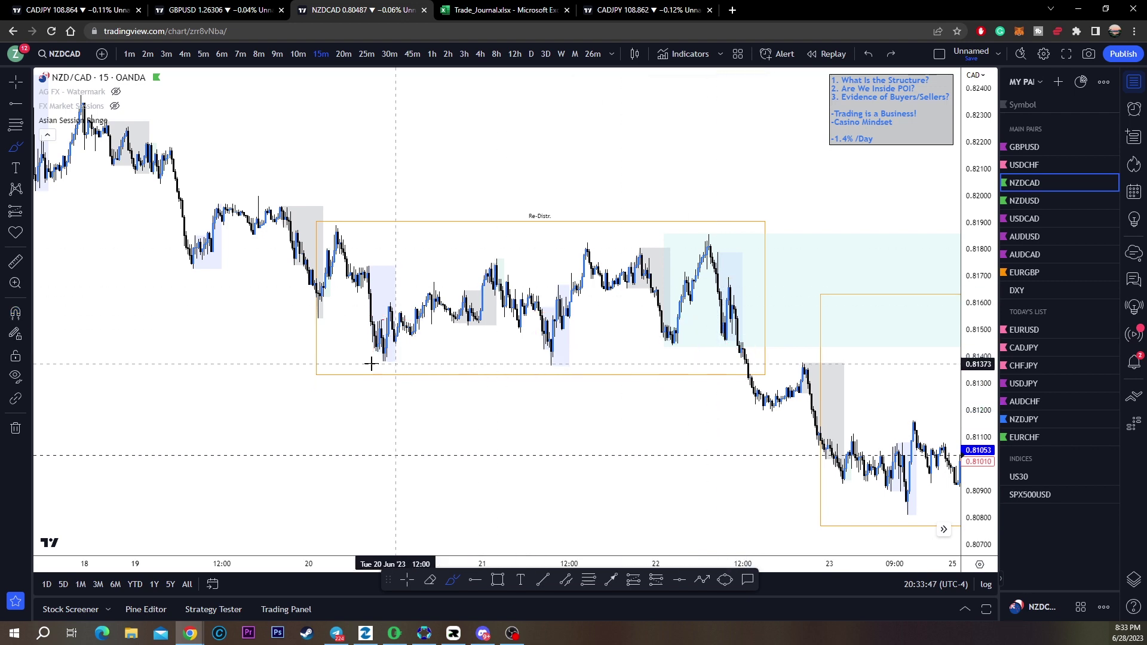
Sketch horizontal arrows under the lows of the 20–22 June box, circle its final high and trace the drop from it
drag(349, 364, 411, 368)
drag(520, 369, 747, 350)
mouse_move(720, 228)
mouse_down()
mouse_move(681, 239)
mouse_move(731, 241)
mouse_move(771, 410)
mouse_up()
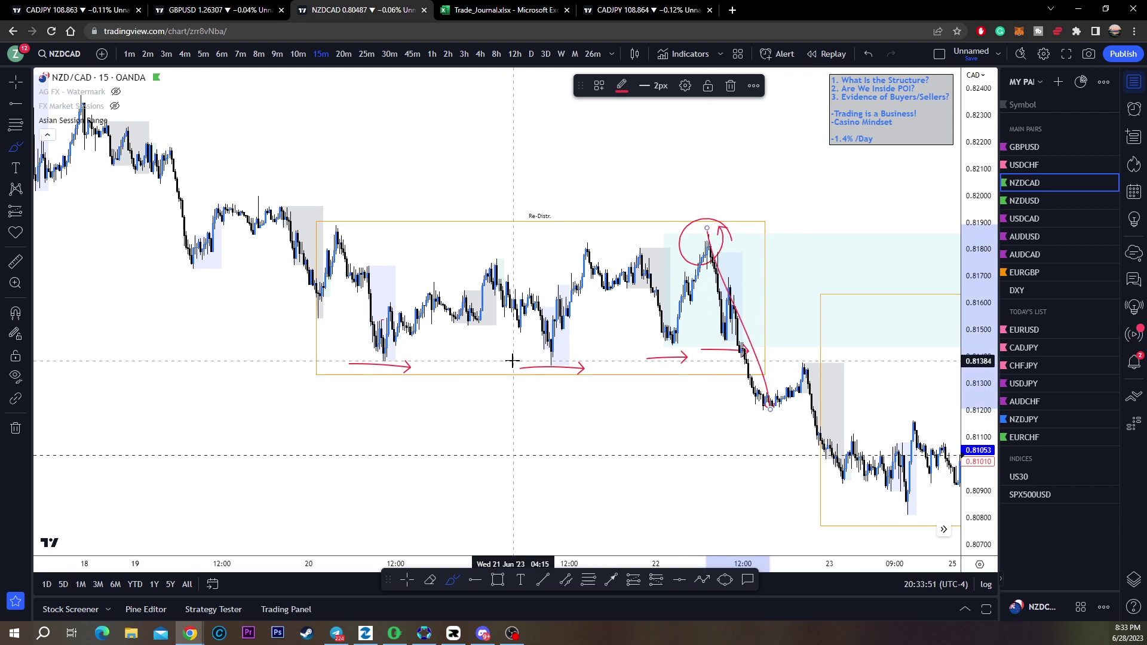
drag(335, 362, 728, 353)
Undo the arrows, circle and drop line on the 20–22 June box and leave the Brush tool
key(ctrl+z)
key(ctrl+z)
key(ctrl+z)
key(ctrl+z)
key(ctrl+z)
key(ctrl+z)
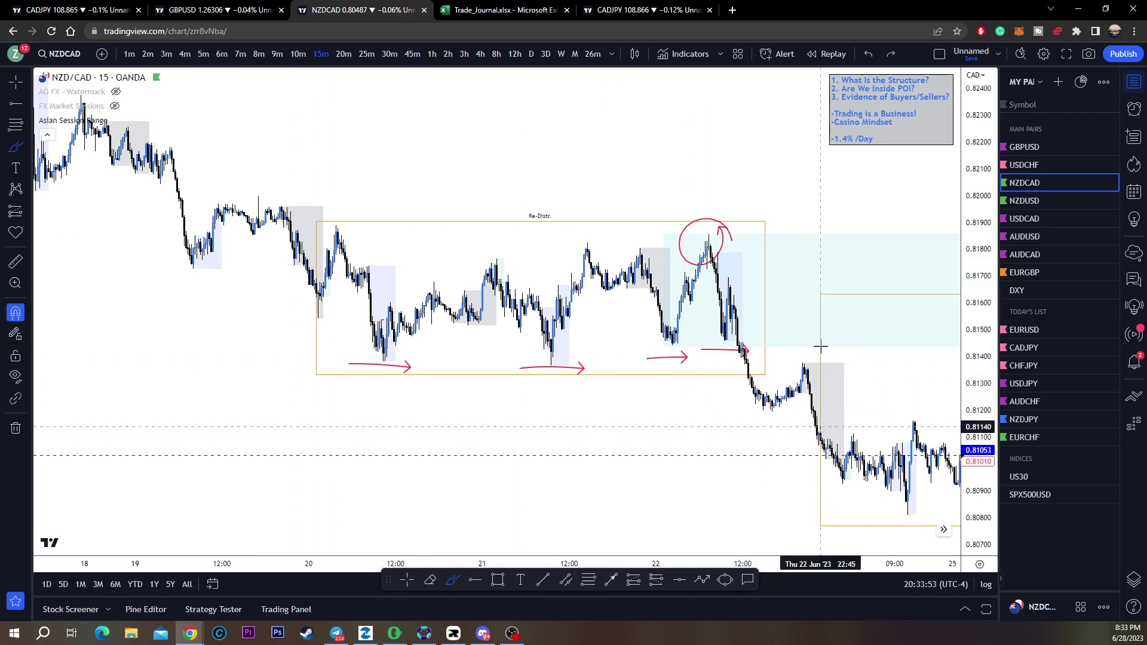
mouse_move(795, 269)
mouse_down()
mouse_move(697, 199)
mouse_move(619, 431)
mouse_move(595, 227)
mouse_up()
key(ctrl+z)
key(Escape)
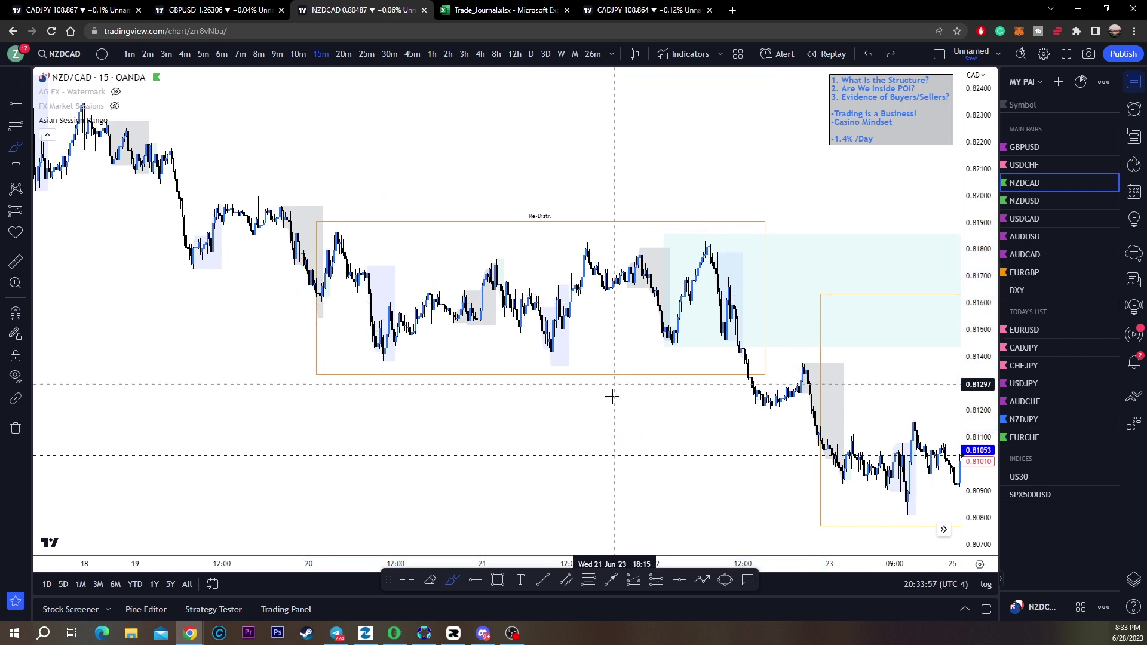
Circle the final swings of the earlier Re-Distr. box with the Brush, from about 0.8131 to 0.8192
scroll(705, 424, down, 7)
drag(681, 422, 421, 387)
scroll(514, 391, down, 5)
drag(562, 398, 414, 408)
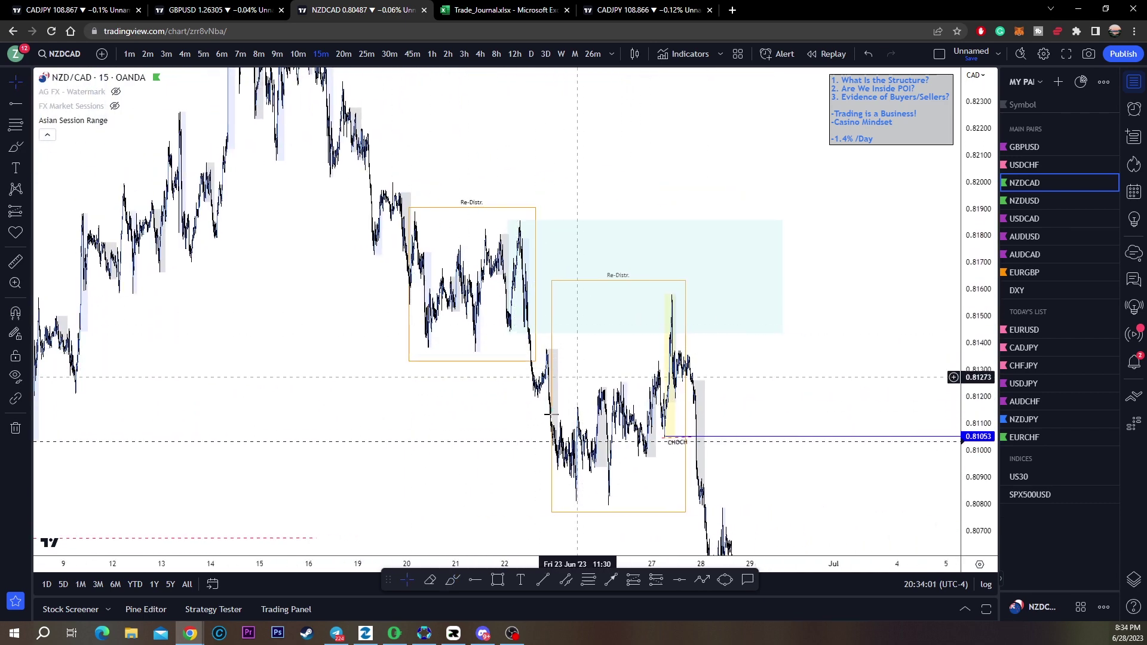
click(453, 582)
mouse_move(545, 239)
mouse_down()
mouse_move(512, 366)
mouse_move(536, 234)
mouse_up()
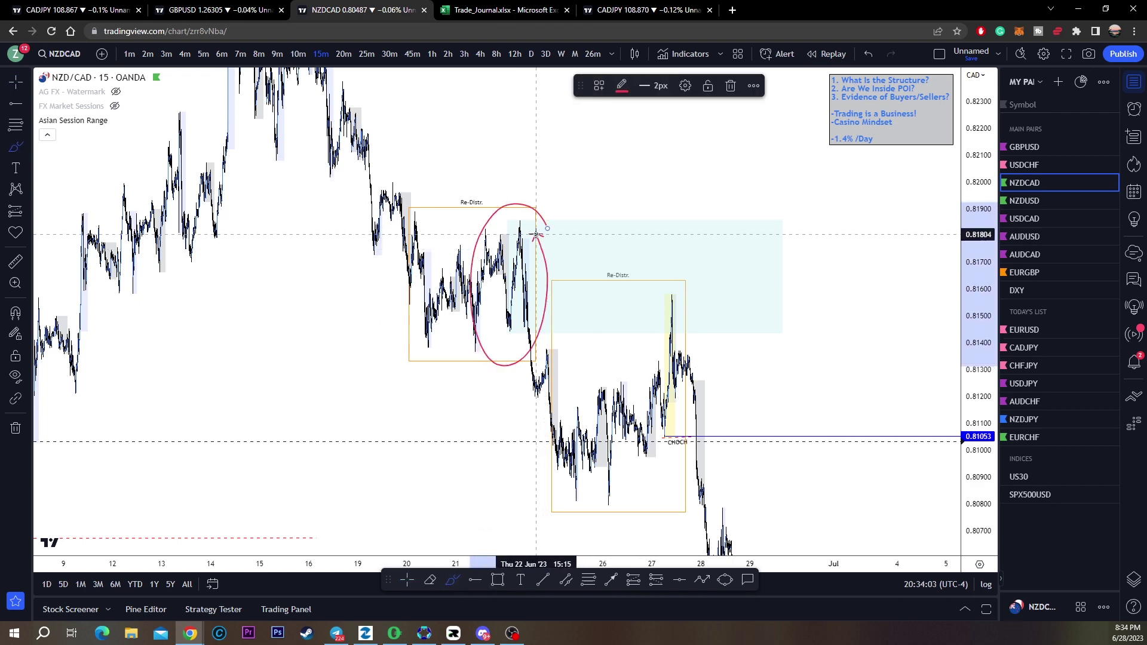
Delete the circle around the earlier Re-Distr. box, sketch an arrow along the red dashed early-June low, and undo that arrow
click(730, 85)
scroll(914, 471, down, 4)
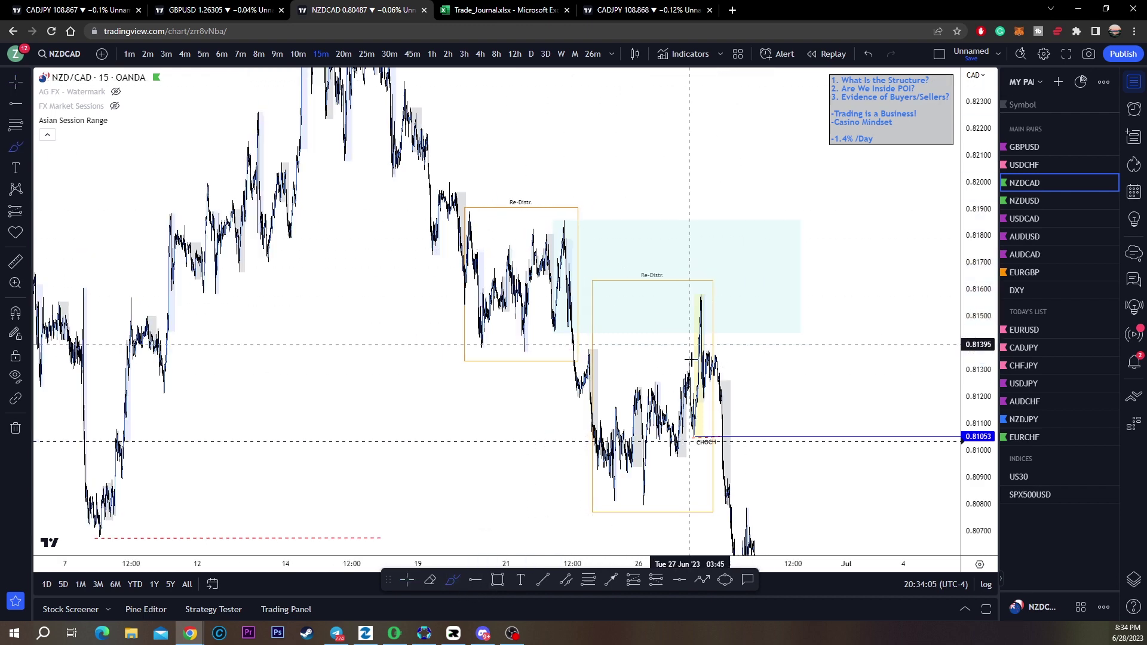
drag(373, 423, 472, 438)
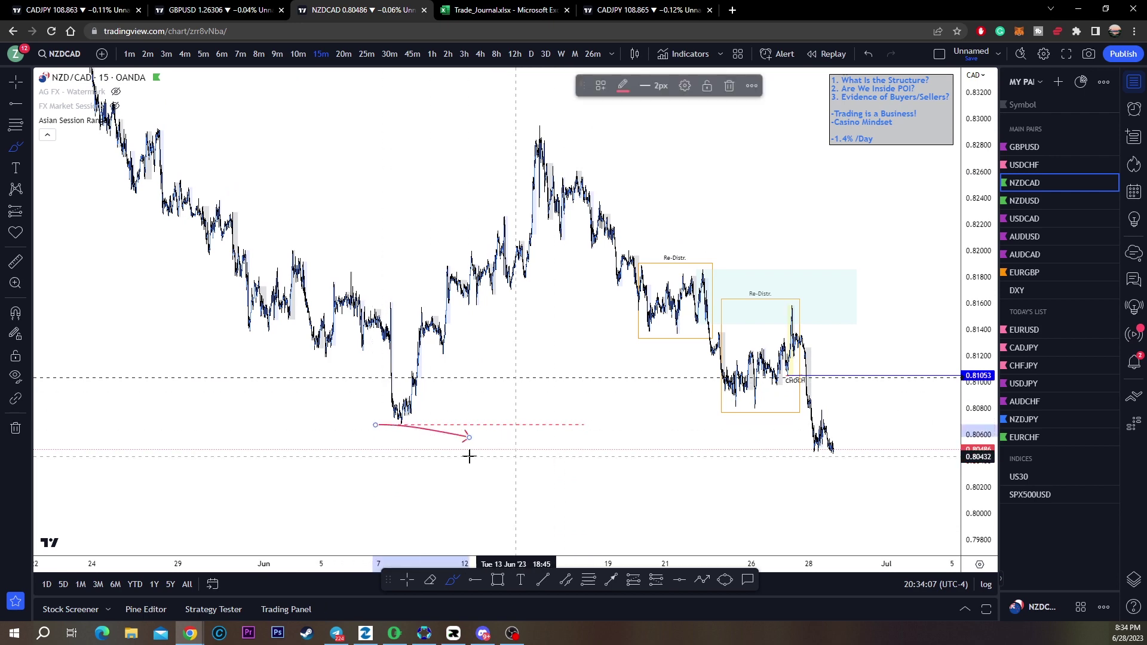
key(ctrl+z)
Sketch arrows under the two lows of the earlier Re-Distr. box, trace the drop from its final high, and undo these marks
drag(977, 328, 938, 299)
drag(637, 336, 654, 336)
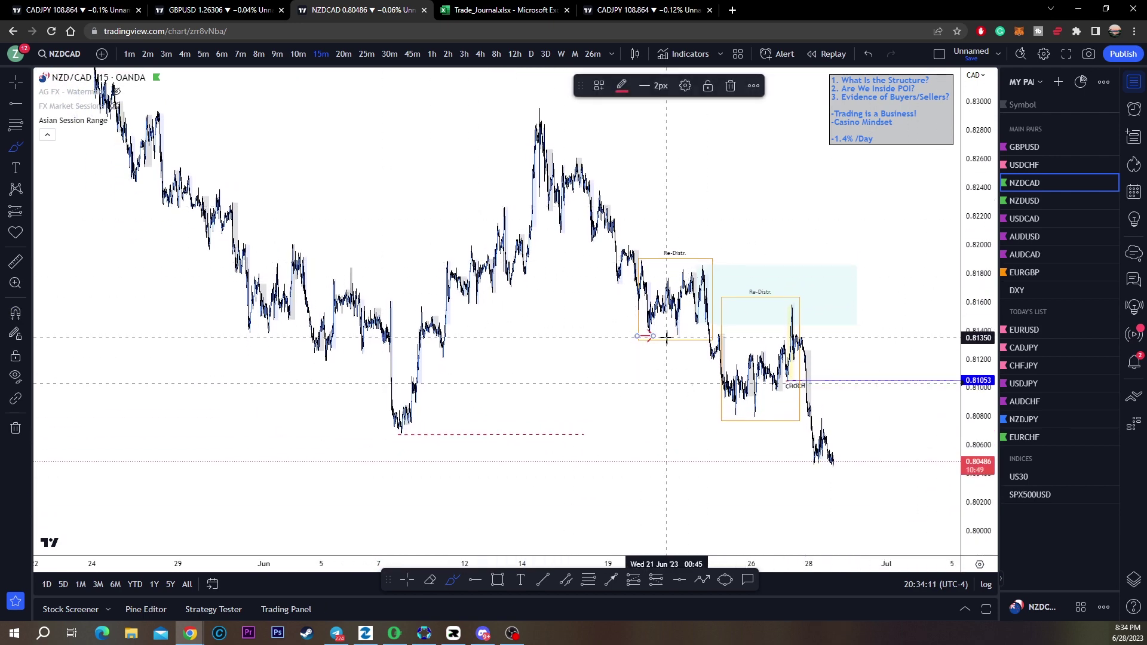
key(ctrl+z)
key(ctrl+z)
key(ctrl+z)
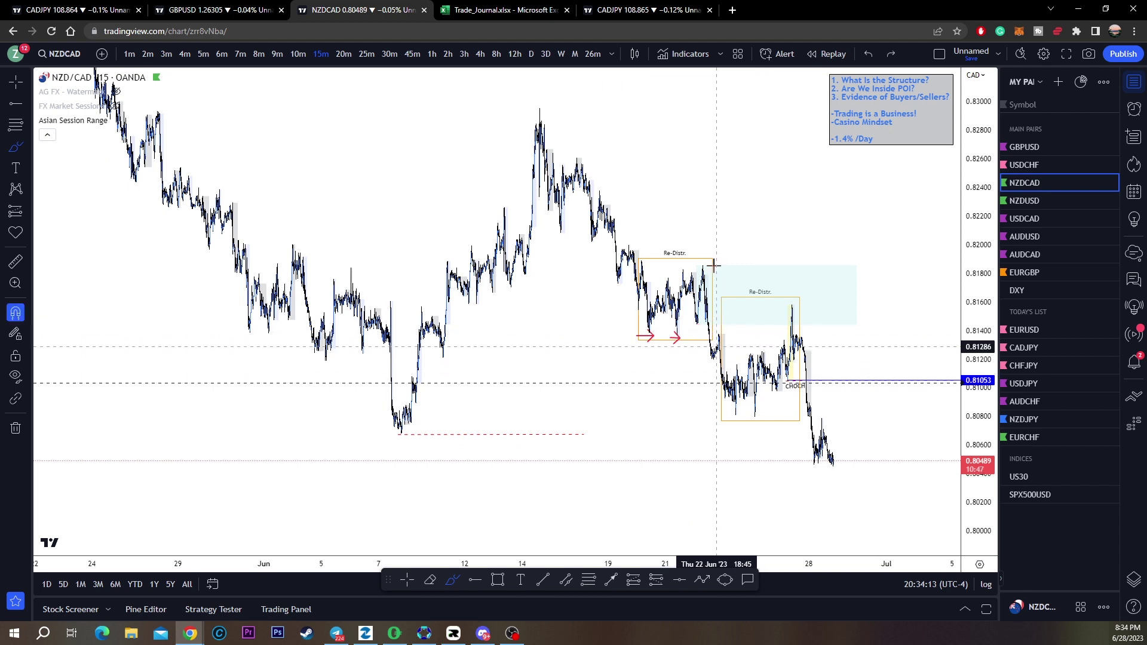
drag(703, 267, 719, 358)
key(ctrl+z)
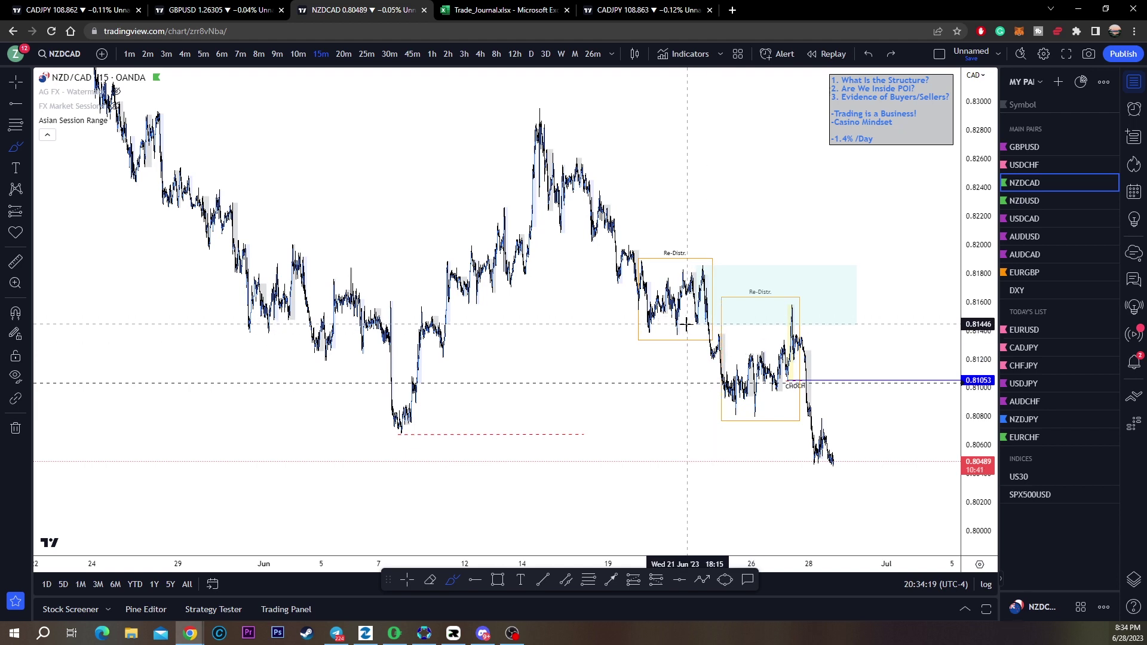
Outline the final swings of the earlier Re-Distr. box, circle the later box's spike into the supply zone, and undo each mark
mouse_move(688, 327)
mouse_down()
mouse_move(740, 326)
mouse_move(662, 286)
mouse_move(662, 338)
mouse_up()
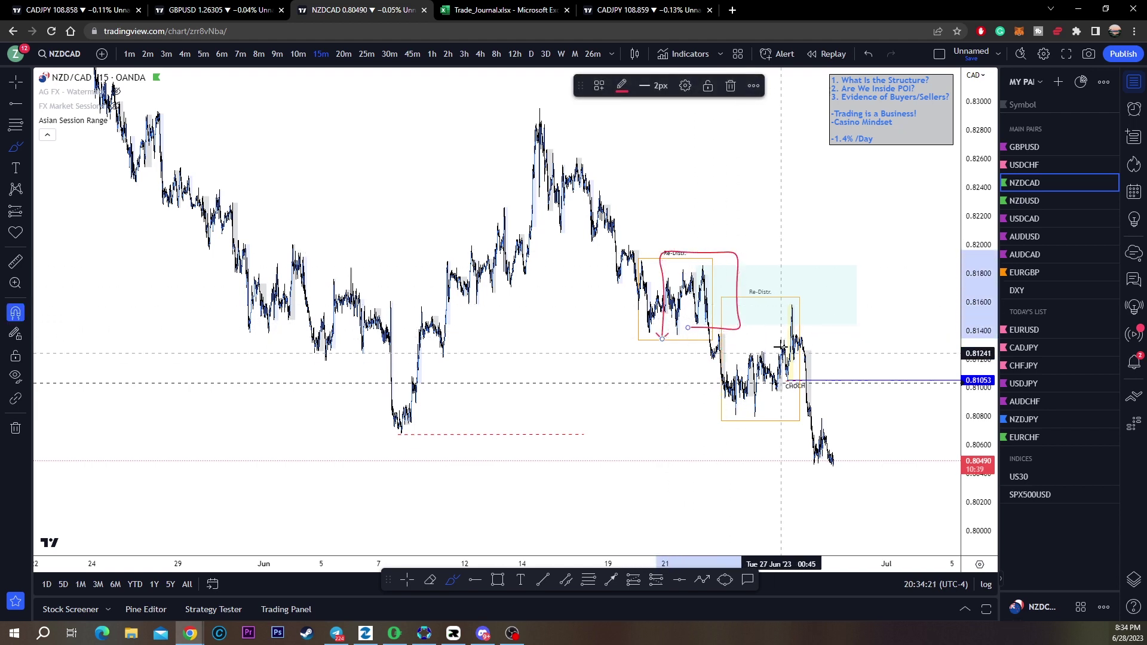
key(ctrl+z)
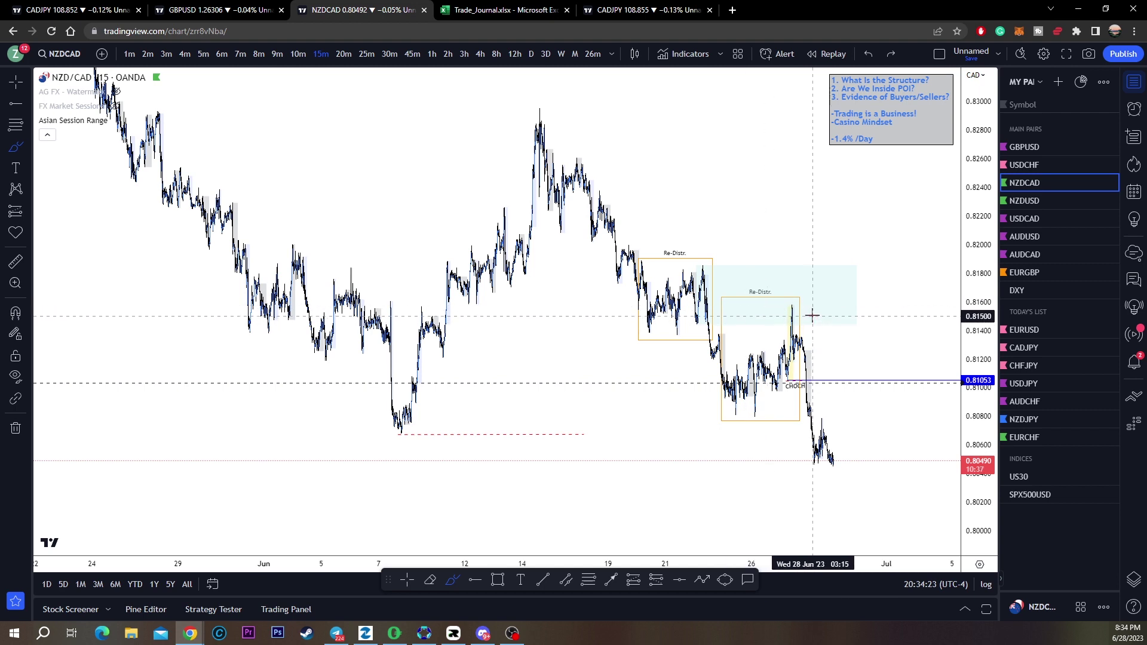
mouse_move(812, 315)
mouse_down()
mouse_move(771, 287)
mouse_move(803, 326)
mouse_move(807, 292)
mouse_up()
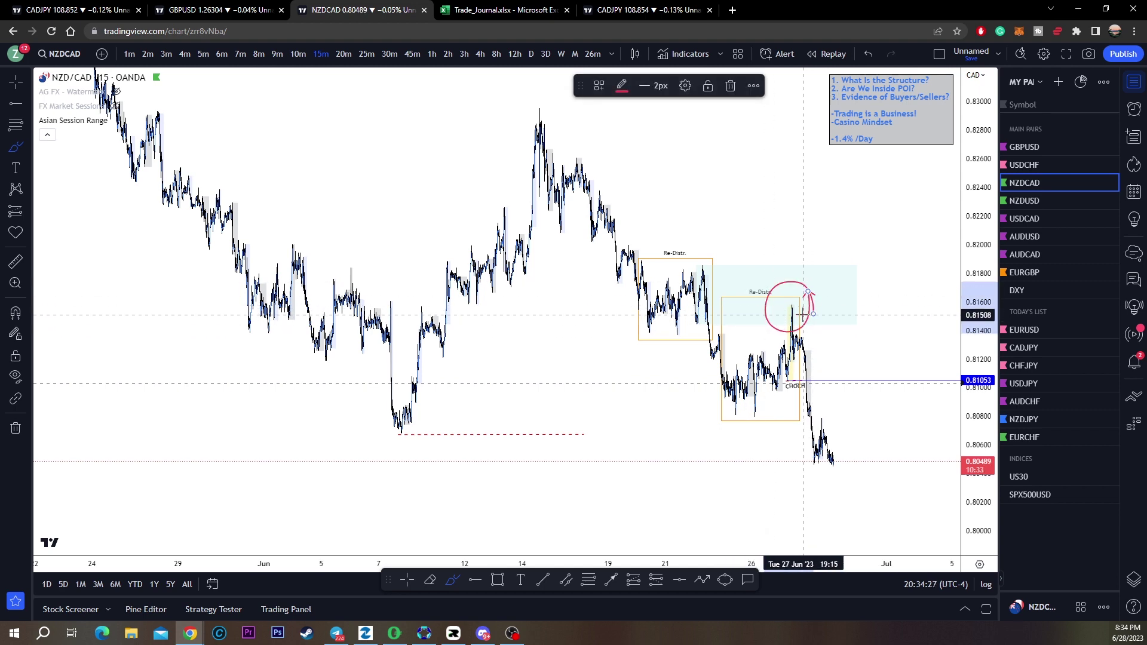
key(ctrl+z)
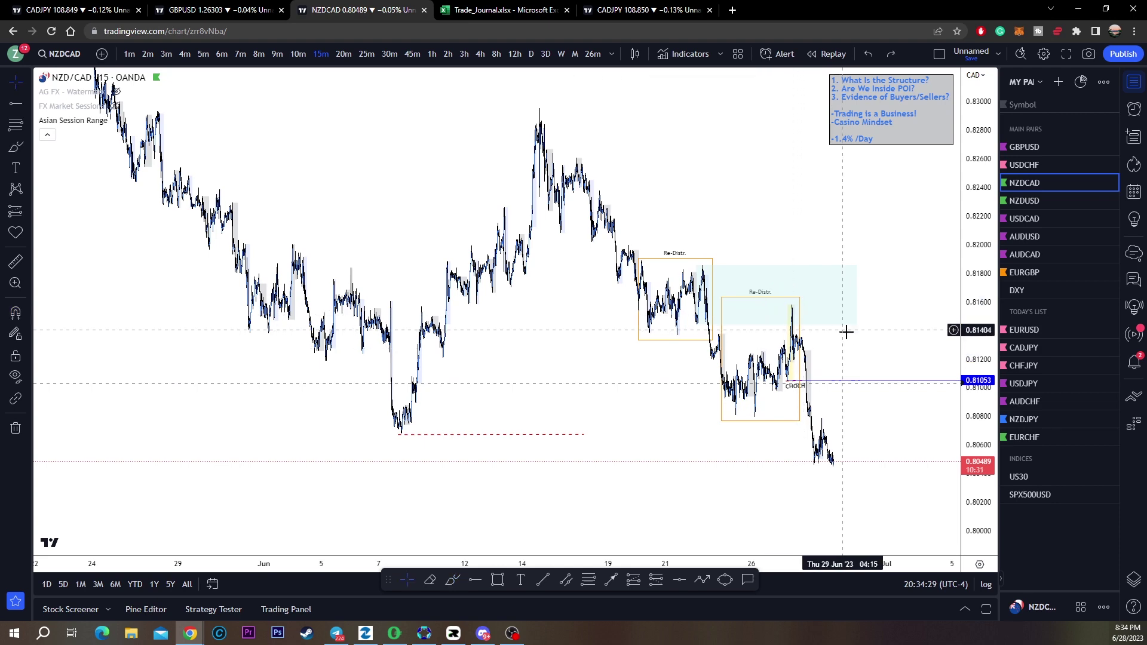
scroll(611, 345, up, 5)
scroll(610, 345, up, 3)
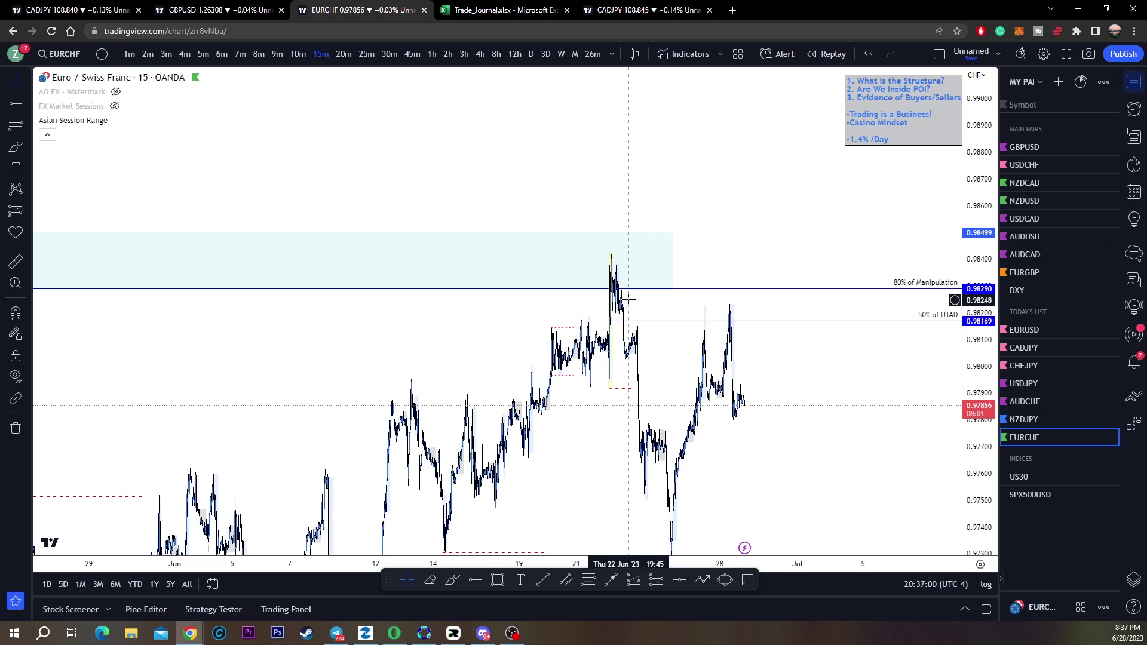
Set the EURCHF chart to the 1h timeframe and bring the structure from March to late June into view
drag(722, 241, 584, 240)
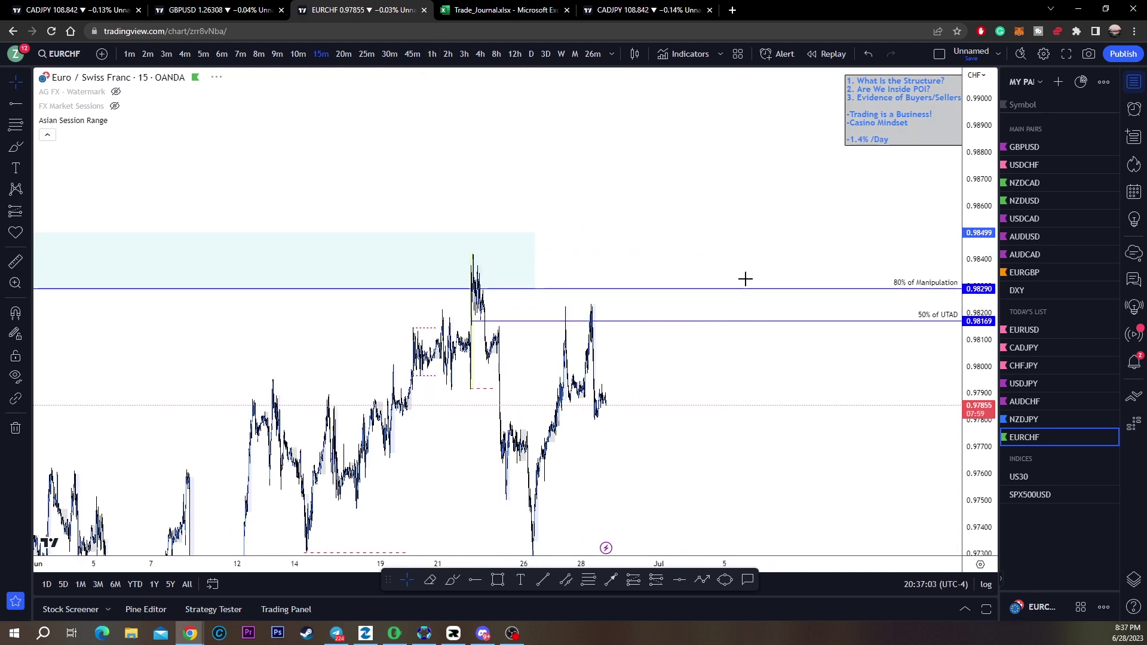
drag(973, 221, 964, 478)
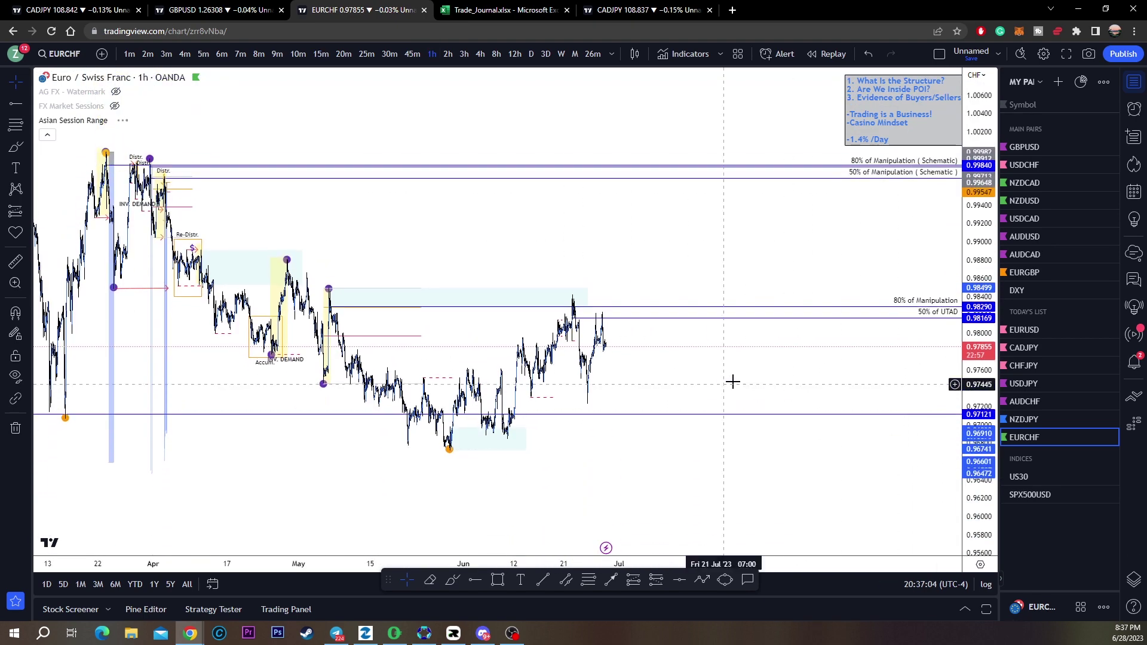
drag(702, 381, 844, 408)
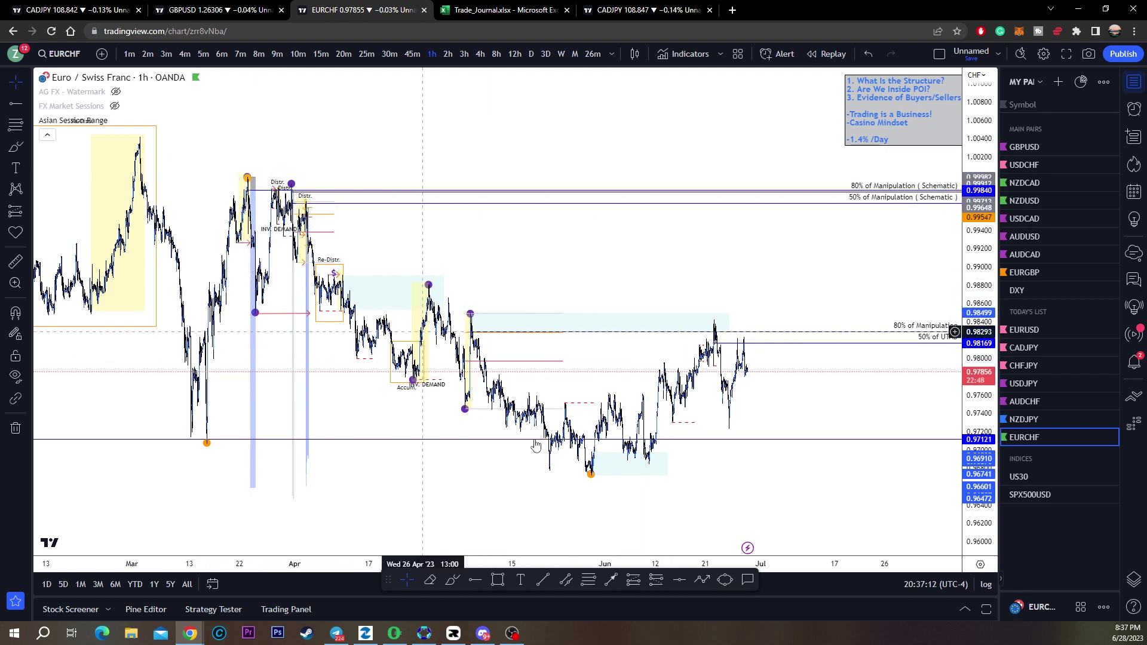
Brush over the price action between the Accum. box and the early-May low, and undo the marks
click(591, 474)
click(453, 579)
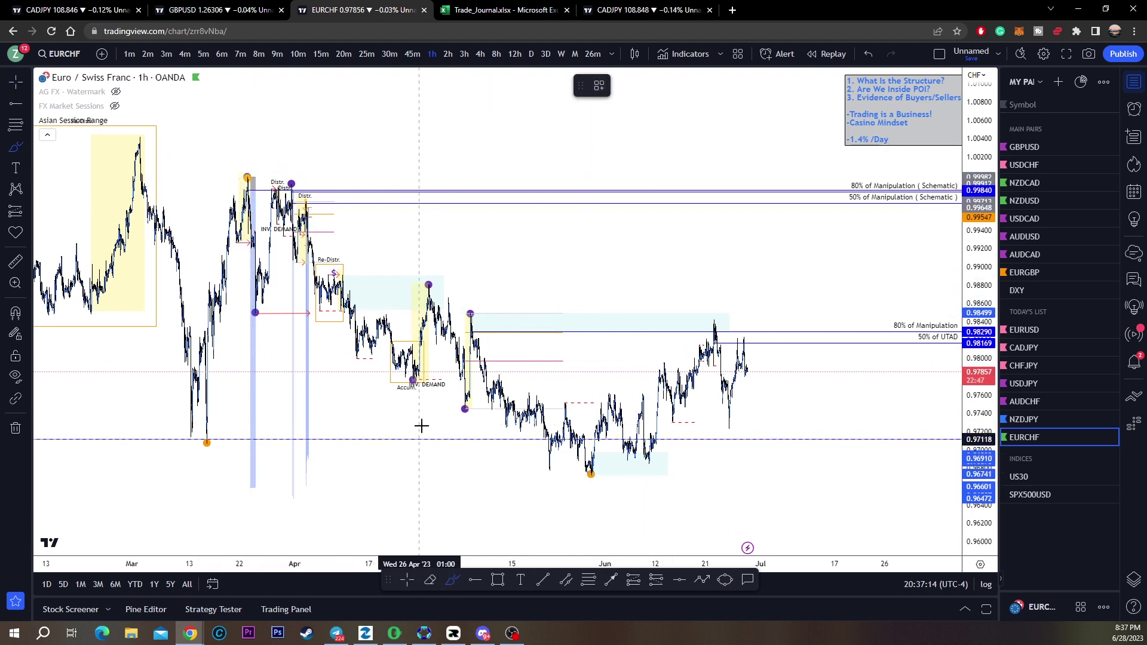
mouse_move(405, 390)
mouse_down()
mouse_move(442, 323)
mouse_move(448, 404)
mouse_move(481, 297)
mouse_move(462, 405)
mouse_up()
key(ctrl+z)
key(ctrl+z)
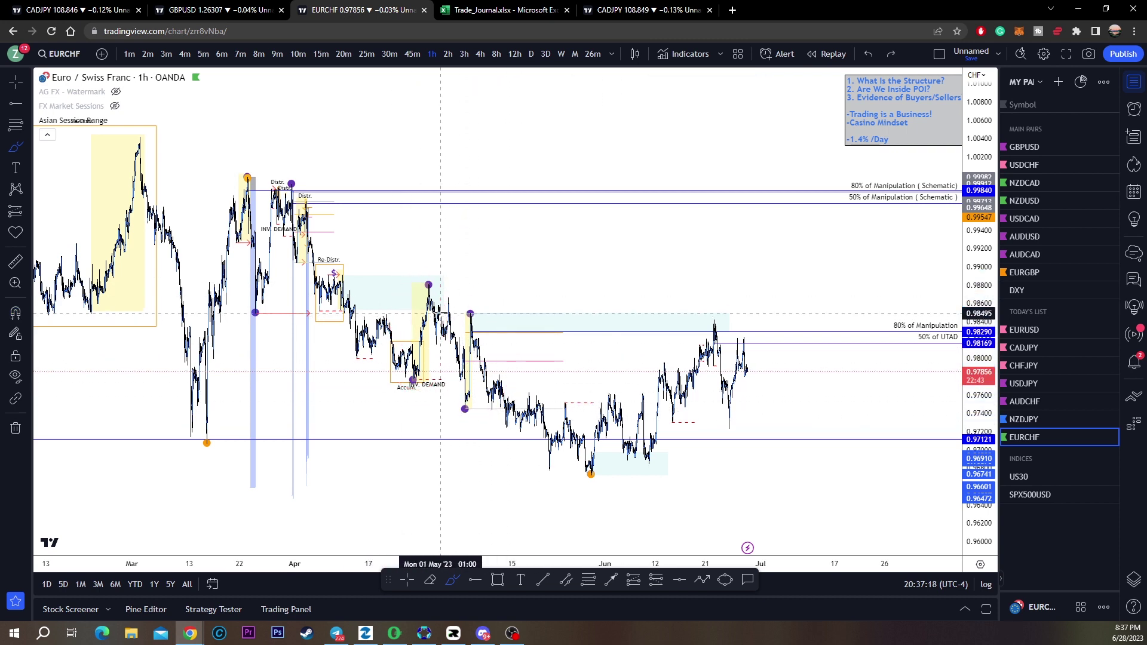
Circle the yellow-highlighted early-May swing with the Brush, sketch an arrow along the March lows, and undo both marks
mouse_move(483, 297)
mouse_down()
mouse_move(468, 300)
mouse_move(443, 402)
mouse_move(486, 325)
mouse_up()
drag(175, 439, 257, 447)
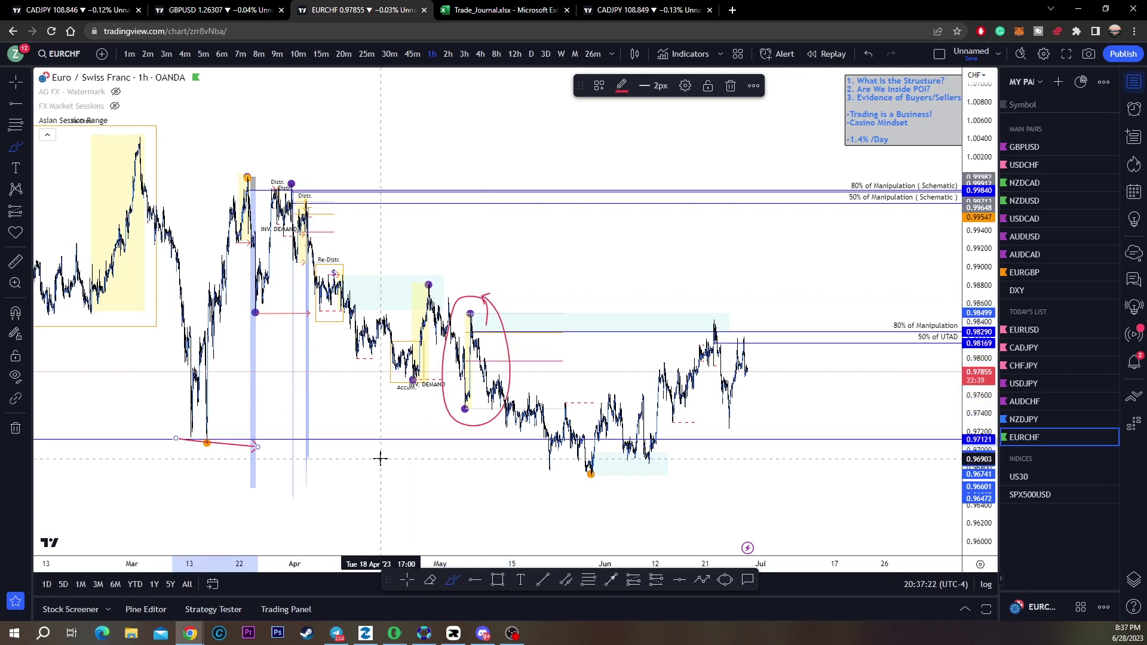
key(ctrl+z)
key(ctrl+z)
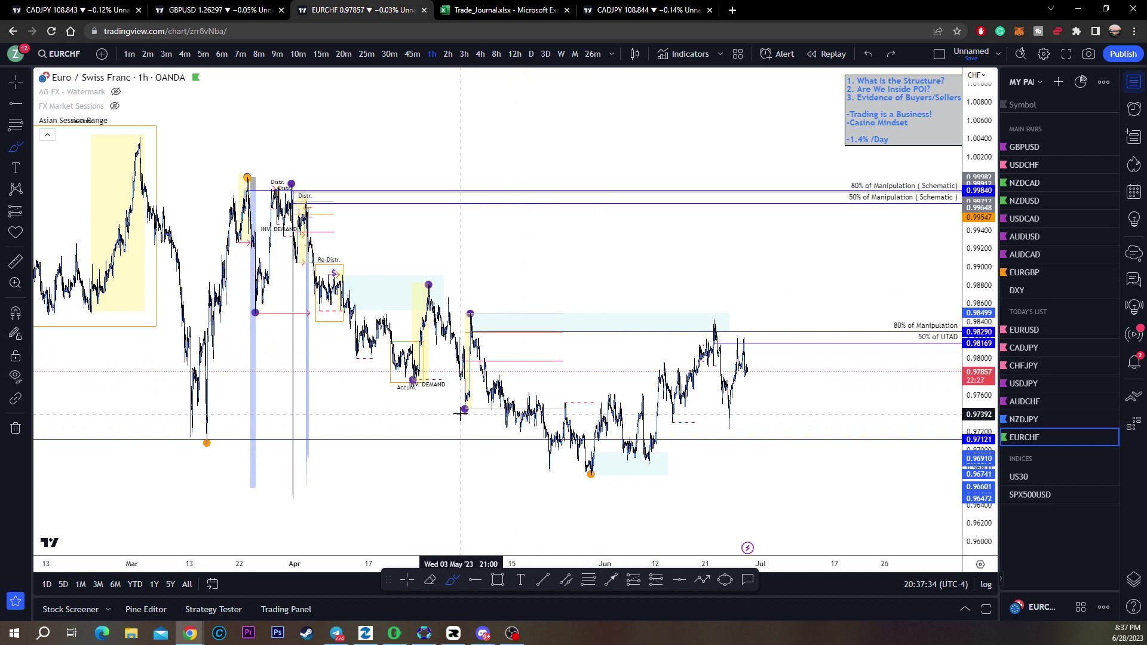
Sketch arrows toward the early-May high and along the red levels beside the yellow-highlighted swing, and remove all of them
drag(507, 317, 454, 301)
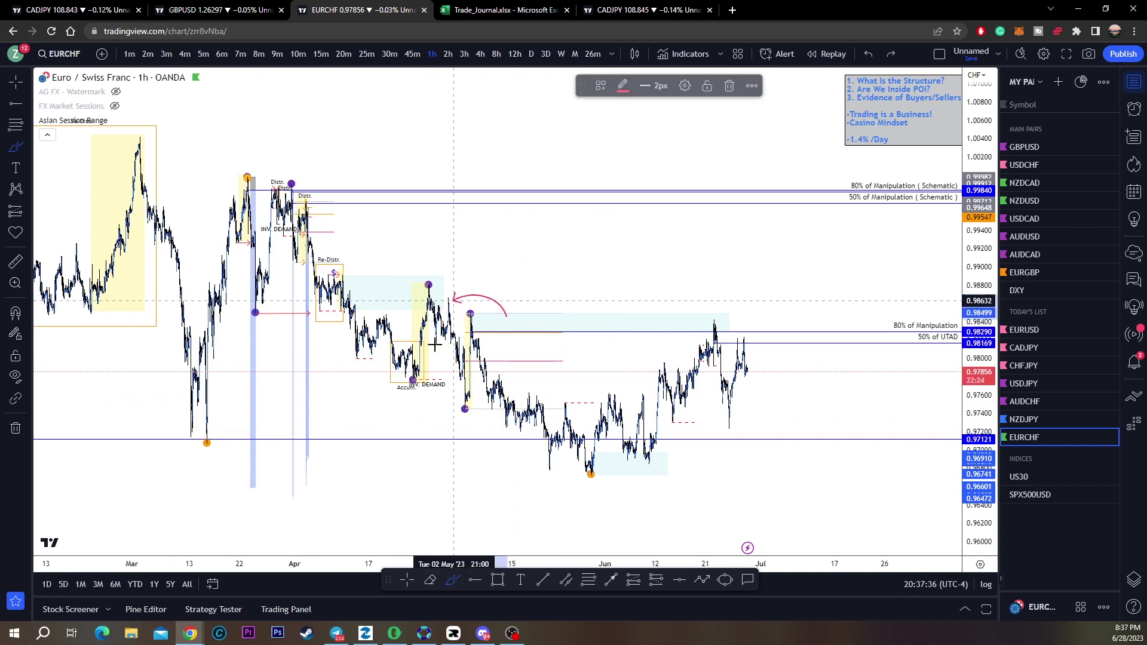
drag(435, 345, 504, 317)
click(729, 87)
drag(450, 360, 529, 360)
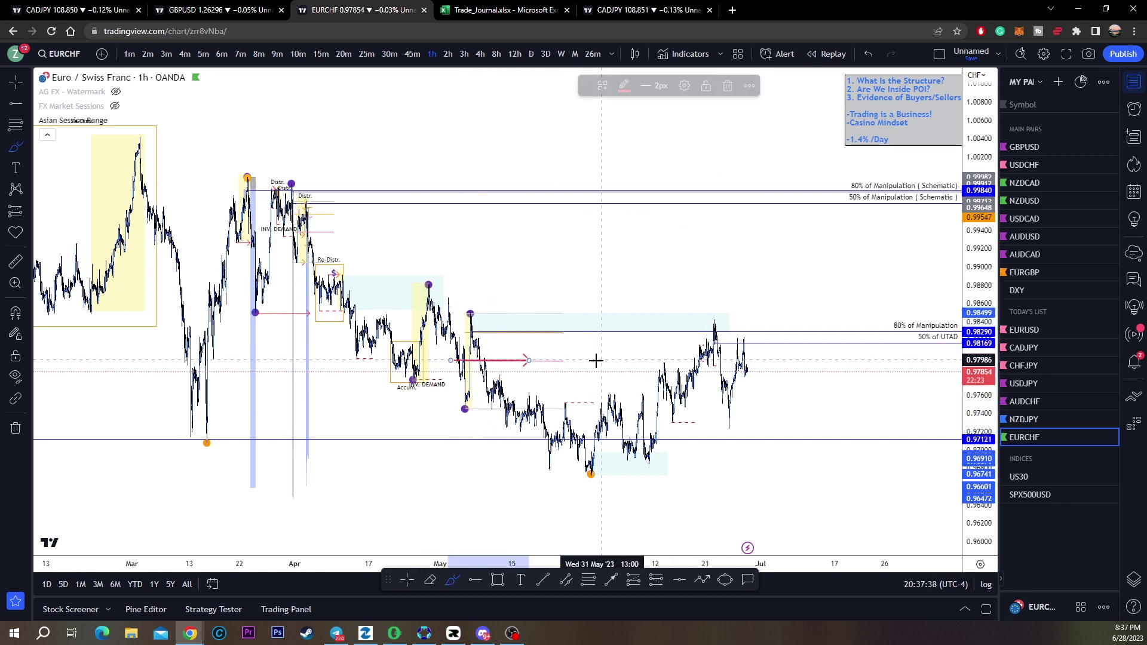
drag(453, 329, 507, 333)
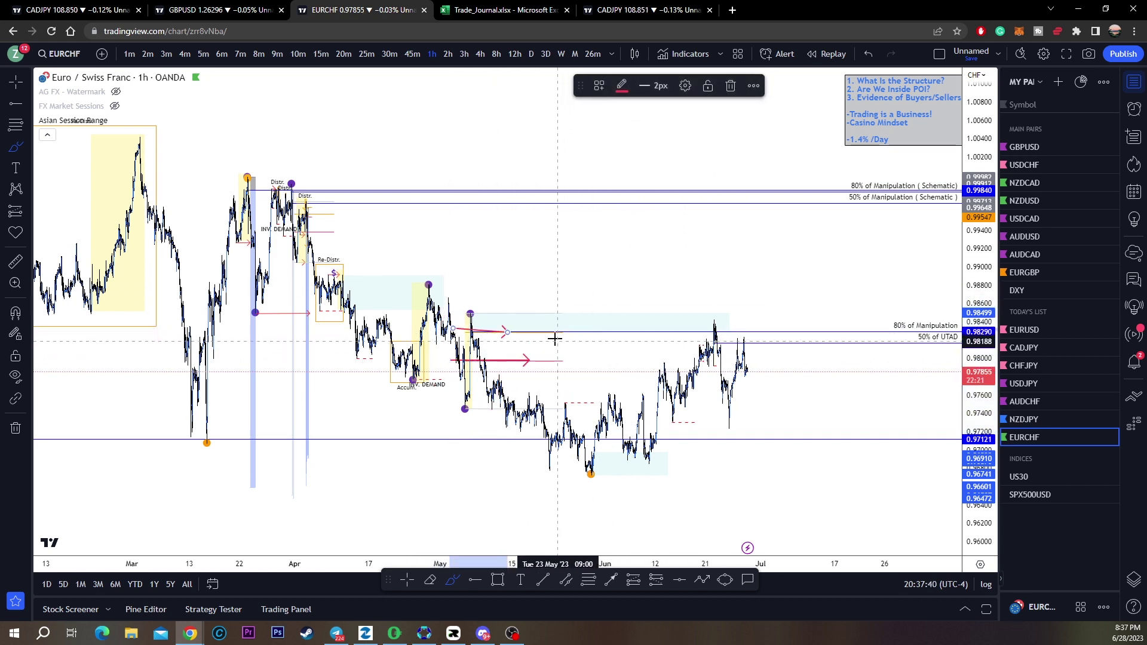
key(ctrl+z)
key(ctrl+z)
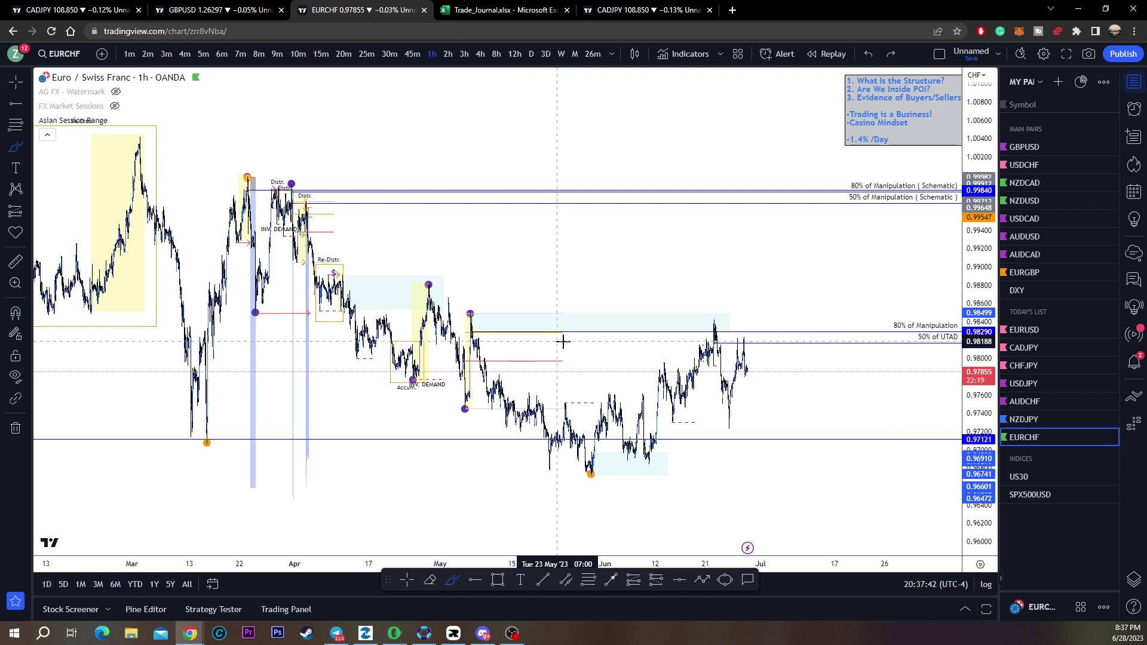
Mark the highs and lows of the 20–21 June range with circles and arrows, outline the 22 June spike, and undo all the marks
scroll(598, 362, up, 5)
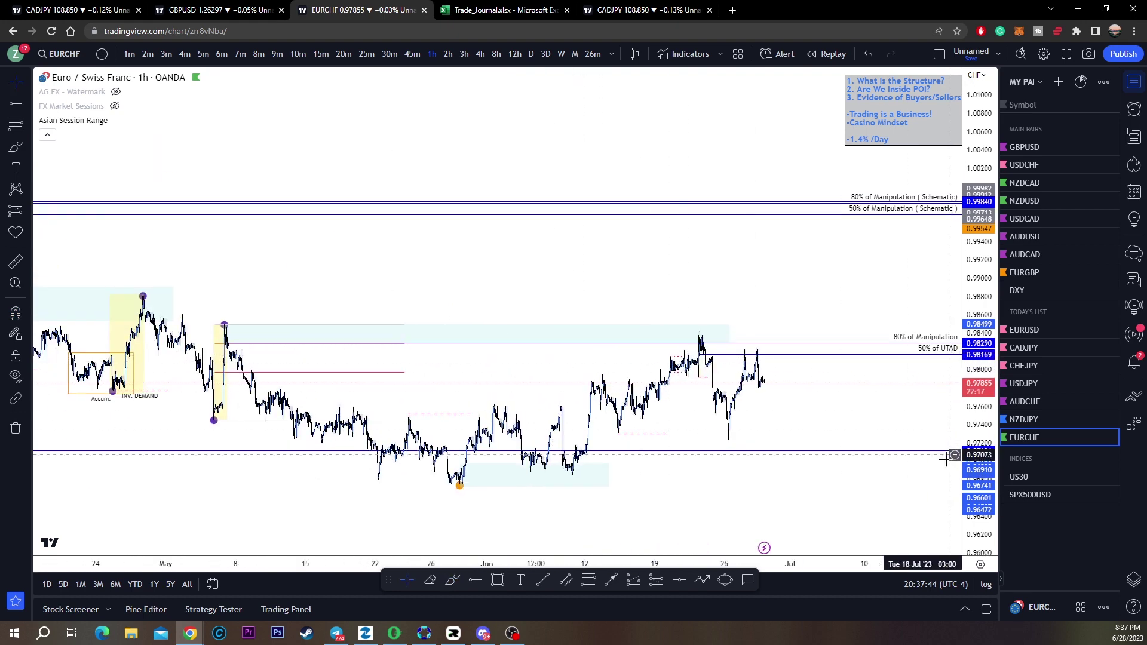
scroll(604, 478, up, 6)
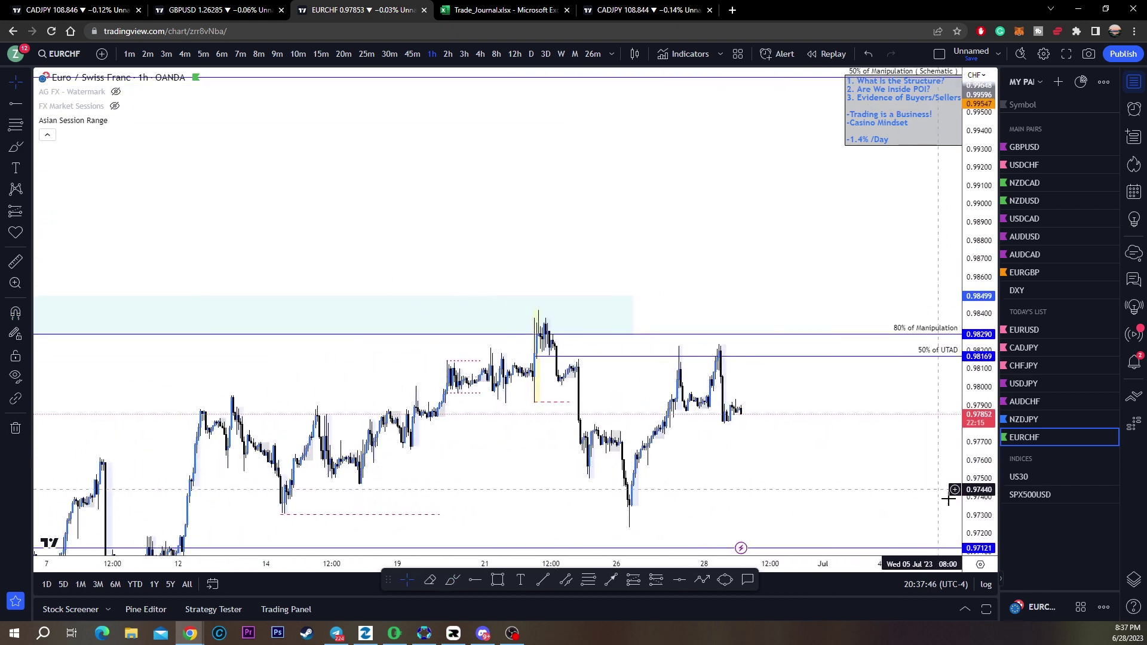
drag(804, 490, 737, 397)
drag(977, 391, 977, 437)
drag(819, 440, 771, 452)
click(453, 579)
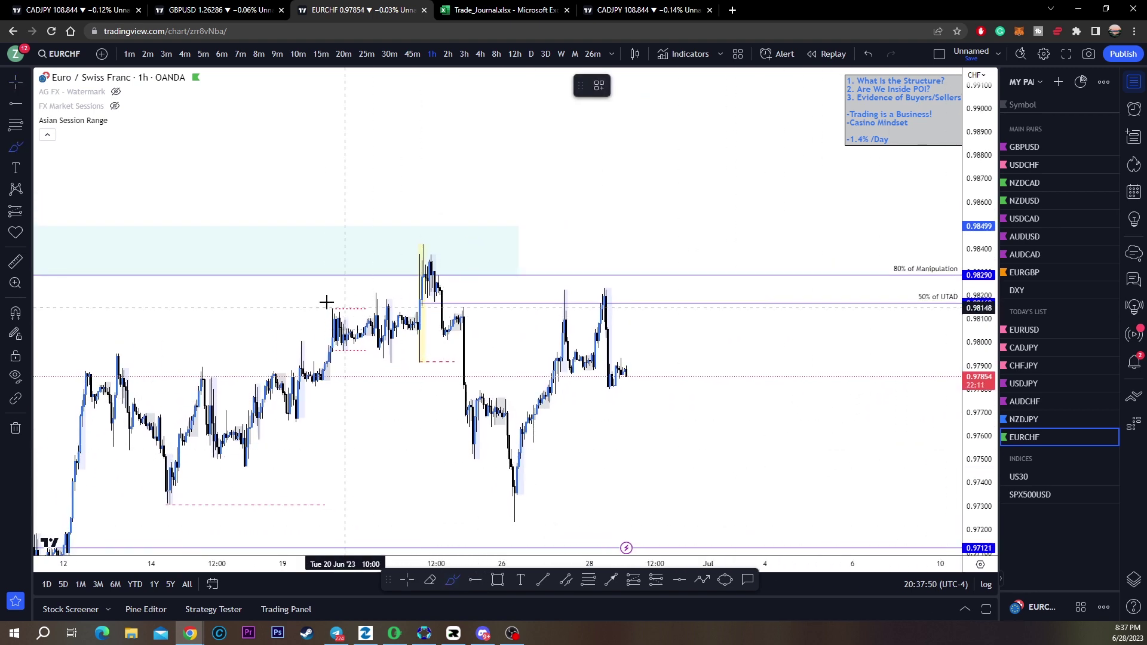
drag(328, 302, 354, 349)
drag(386, 299, 383, 303)
mouse_move(372, 297)
mouse_down()
mouse_move(379, 354)
mouse_move(394, 300)
mouse_move(406, 358)
mouse_move(451, 299)
mouse_move(404, 396)
mouse_up()
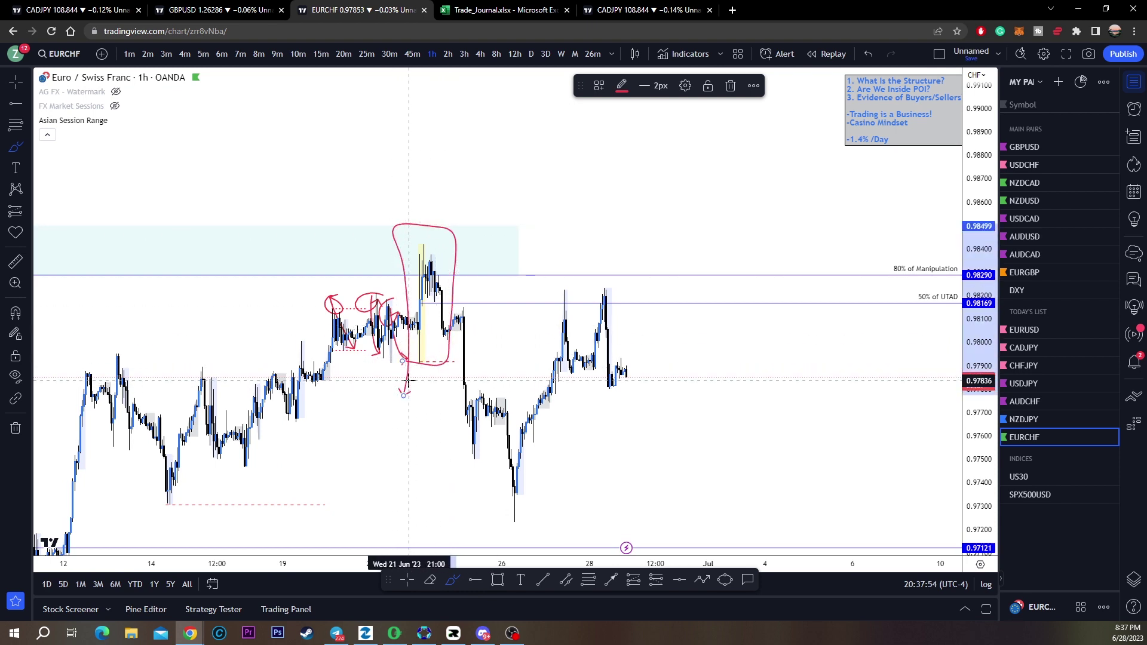
key(ctrl+z)
key(ctrl+z)
key(ctrl+z)
key(ctrl+z)
Sweep a loop around the 22 June spike into the supply zone, trace the decline from it, and undo both strokes
drag(567, 240, 481, 276)
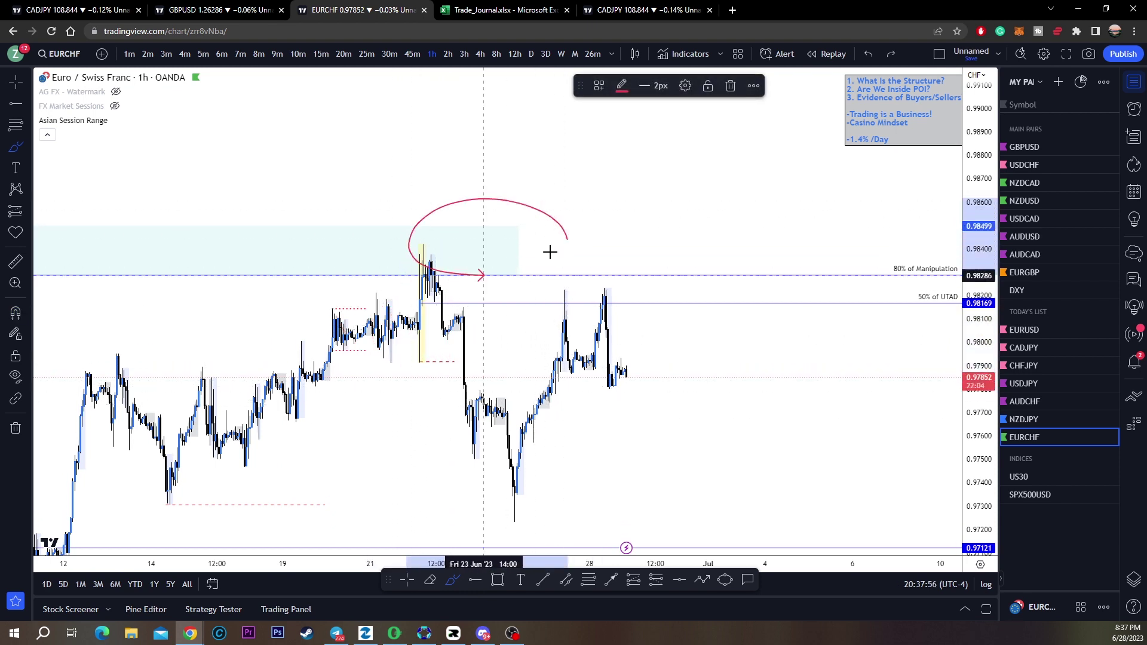
key(ctrl+z)
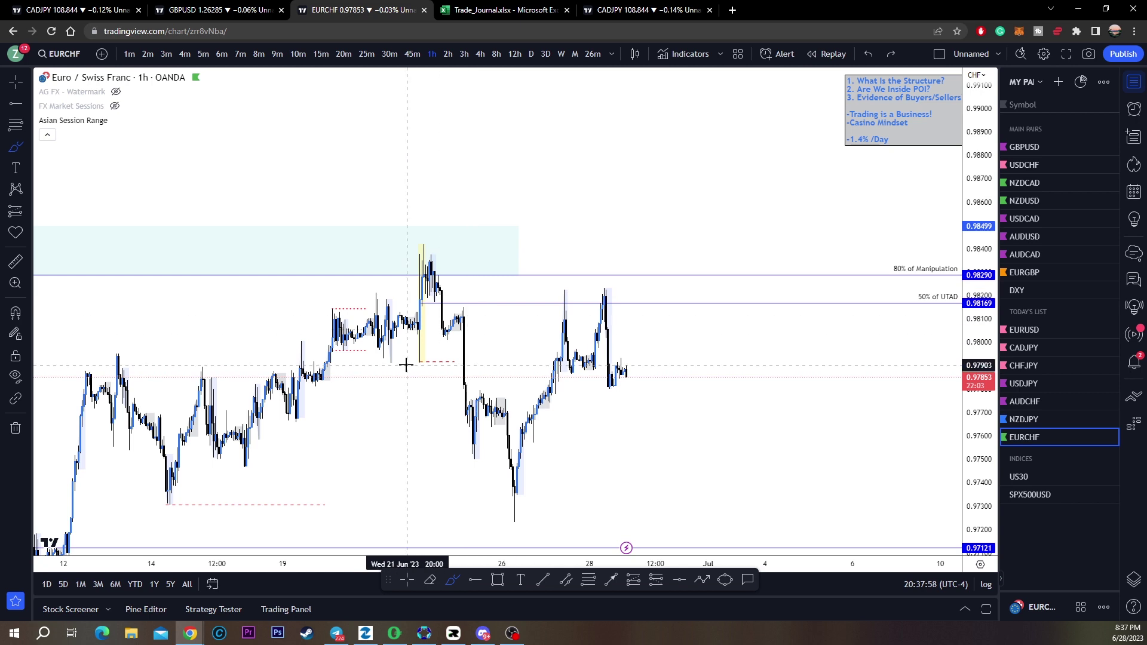
mouse_move(439, 254)
mouse_down()
mouse_move(515, 369)
mouse_move(527, 431)
mouse_up()
key(ctrl+z)
Sketch an arrow along the red dashed 14 June low, outline the 12–19 June range above it, and undo both marks
scroll(443, 450, down, 3)
drag(358, 502, 471, 482)
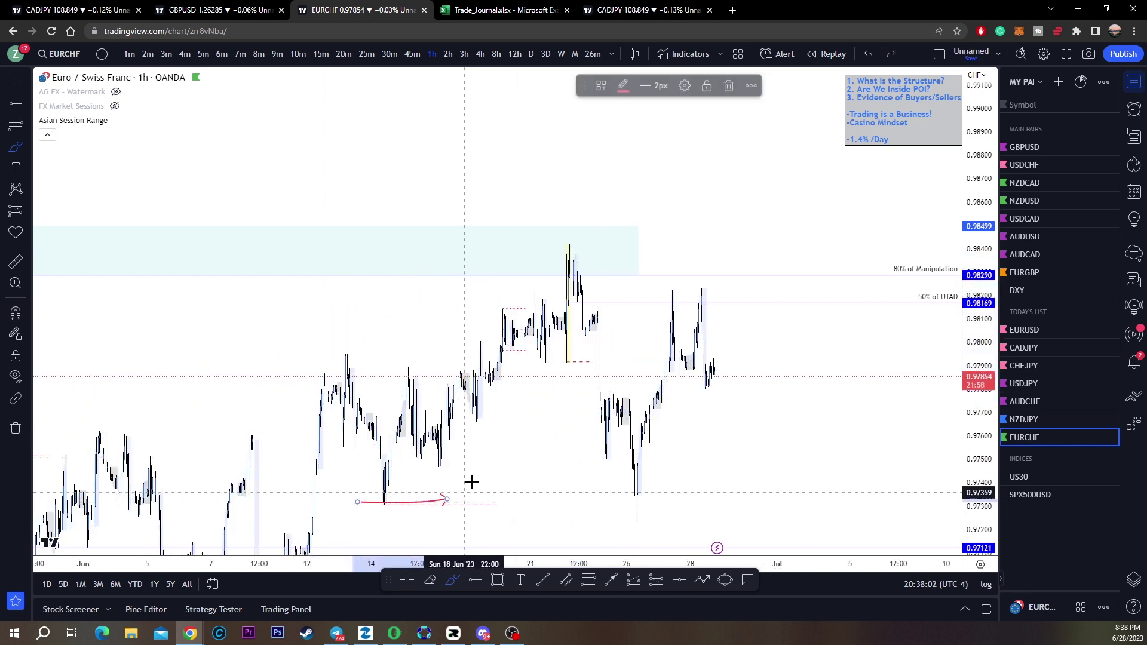
mouse_move(325, 344)
mouse_down()
mouse_move(460, 544)
mouse_move(318, 369)
mouse_up()
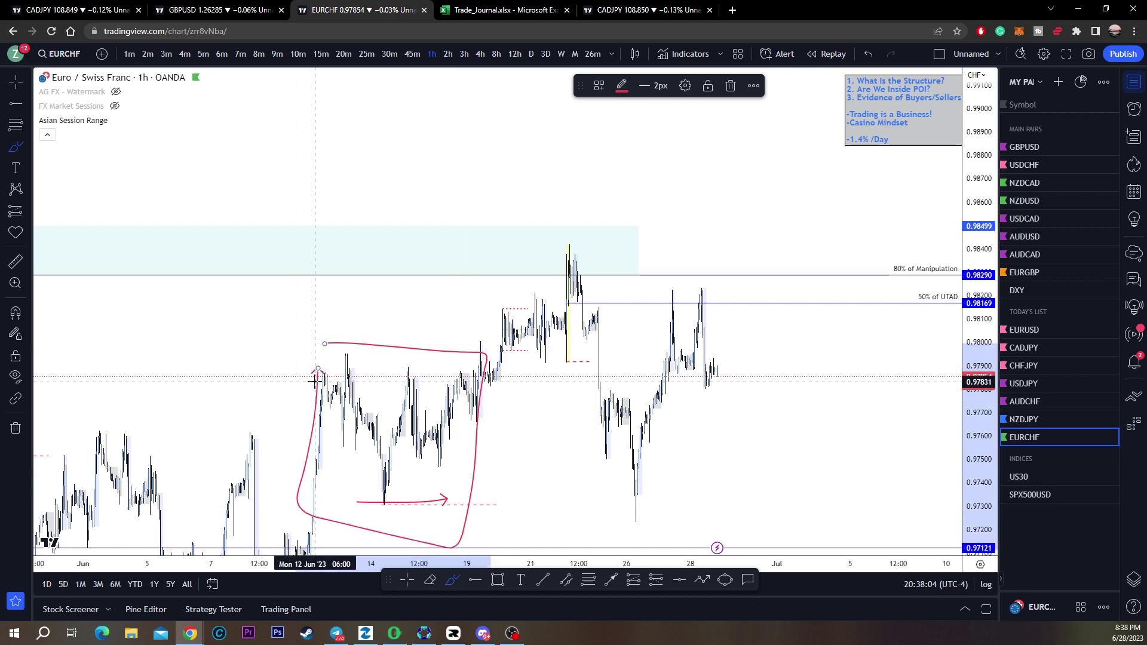
key(ctrl+z)
key(ctrl+z)
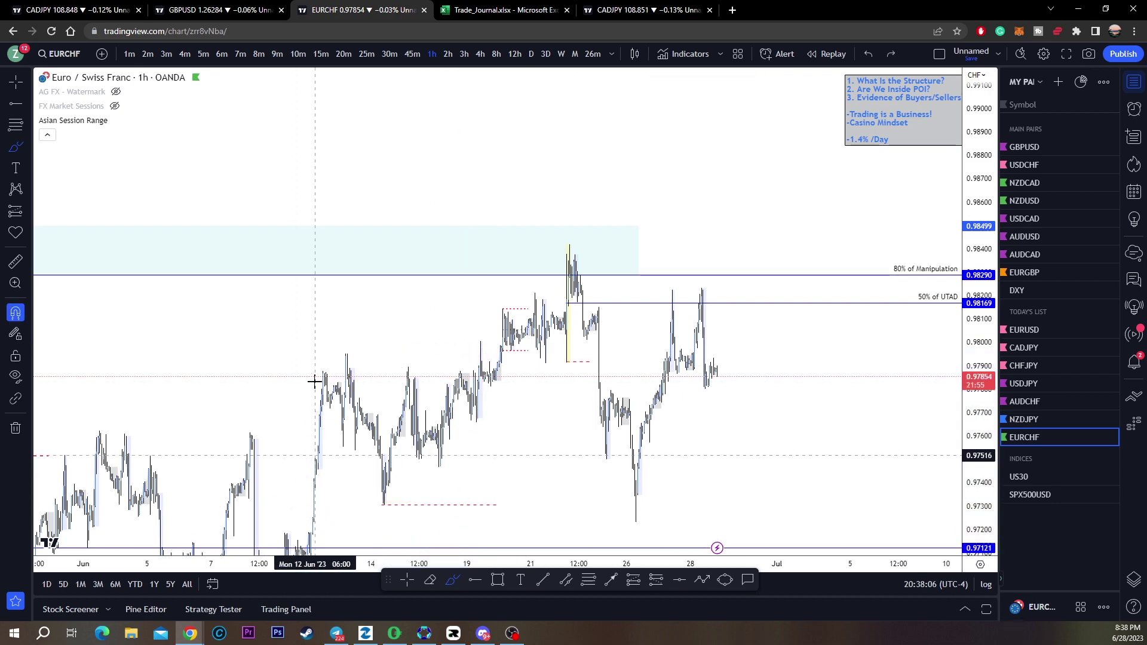
Set EURCHF to the 1m timeframe and frame the 28 June highs near the 50% of UTAD line, around 08:00 to 09:00
scroll(481, 410, up, 4)
drag(490, 439, 534, 447)
drag(978, 481, 979, 398)
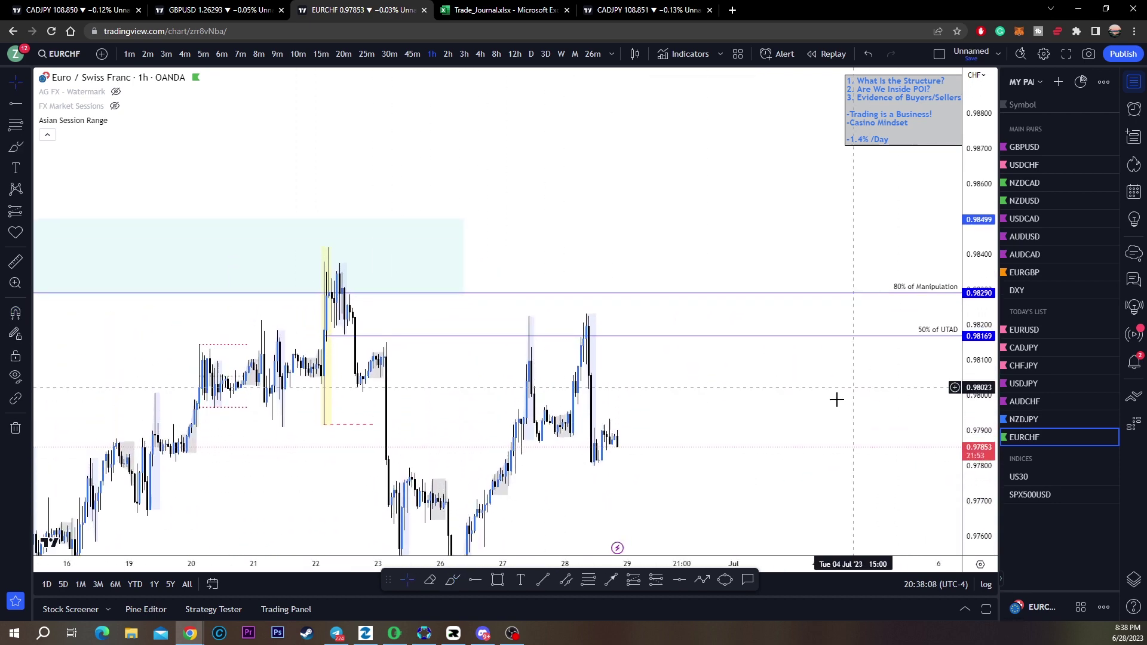
drag(784, 395, 653, 408)
drag(487, 411, 554, 397)
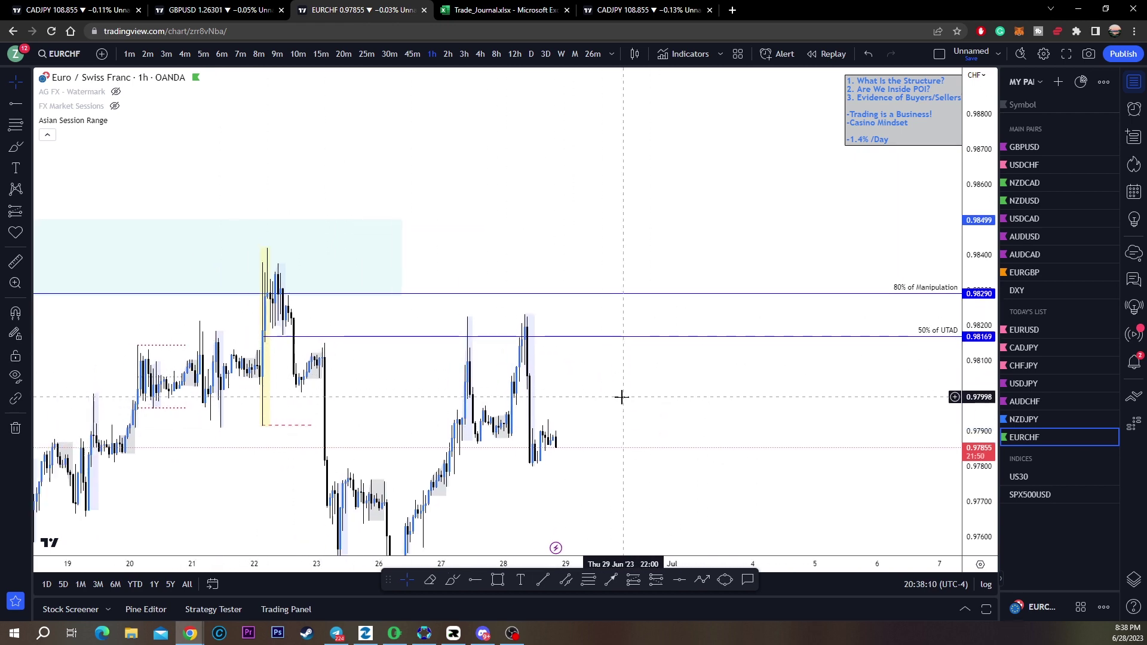
scroll(645, 399, up, 4)
drag(978, 468, 978, 373)
key(1)
key(Return)
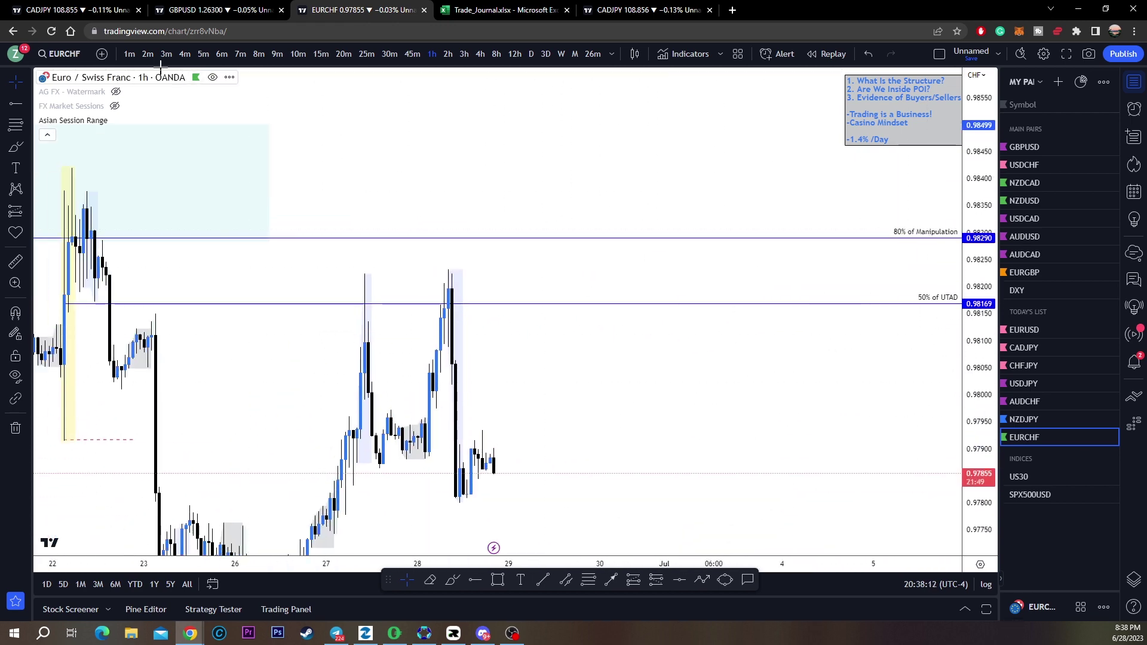
scroll(558, 309, down, 10)
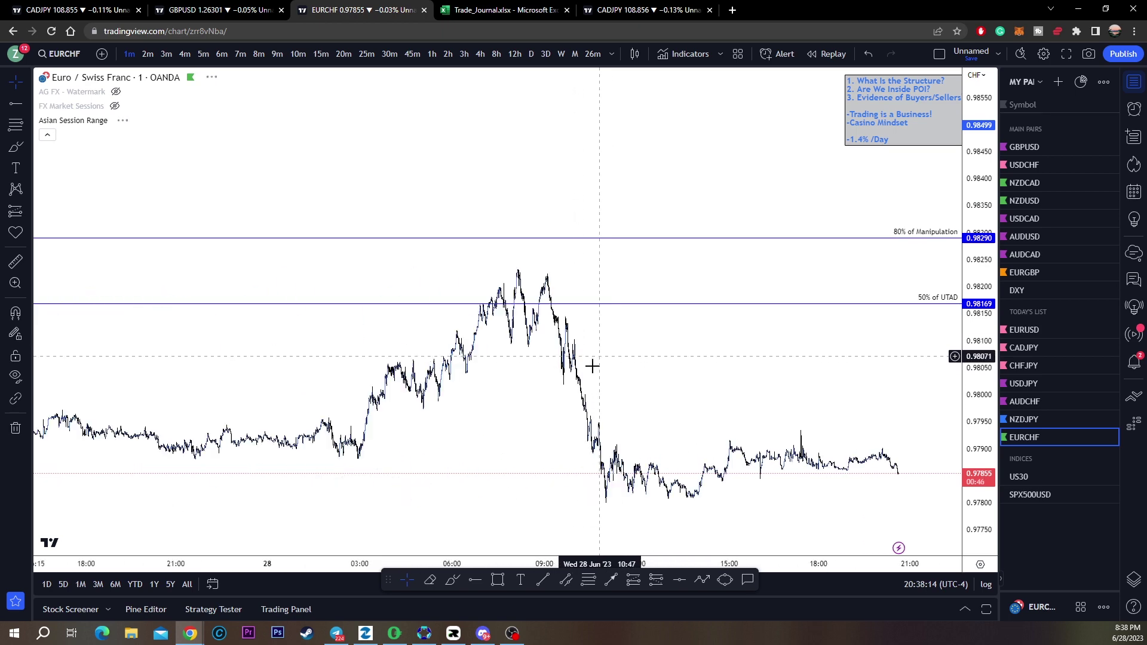
scroll(906, 449, up, 6)
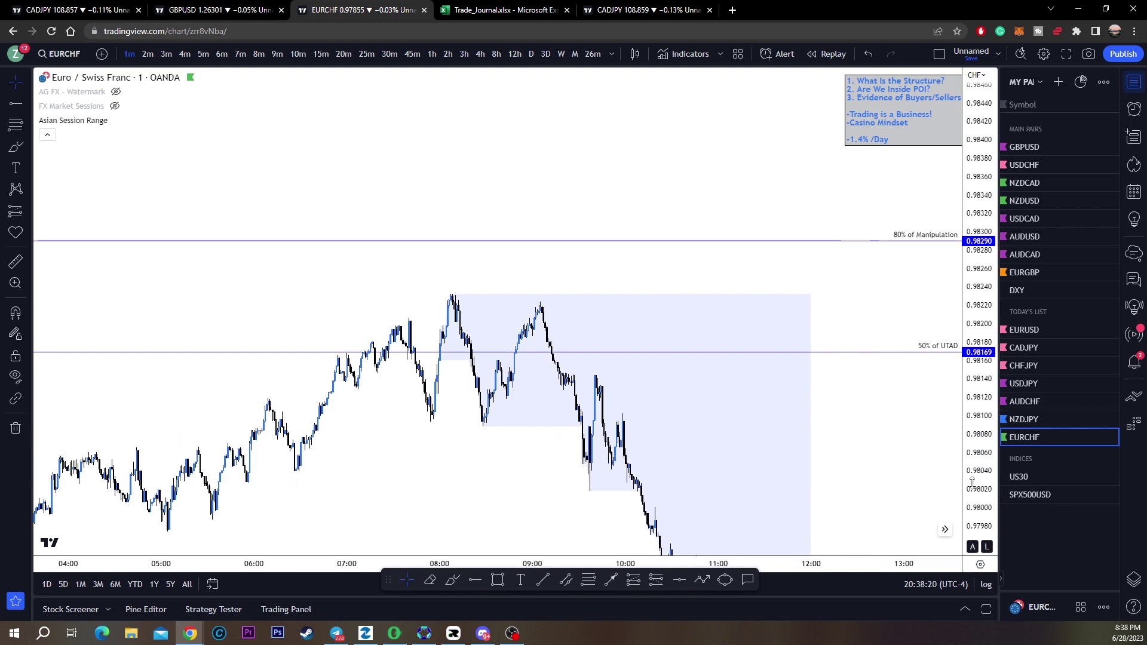
Sketch two rising arrows along the highs and lows of the EURCHF uptrend between about 06:40 and 07:40
drag(979, 487, 979, 410)
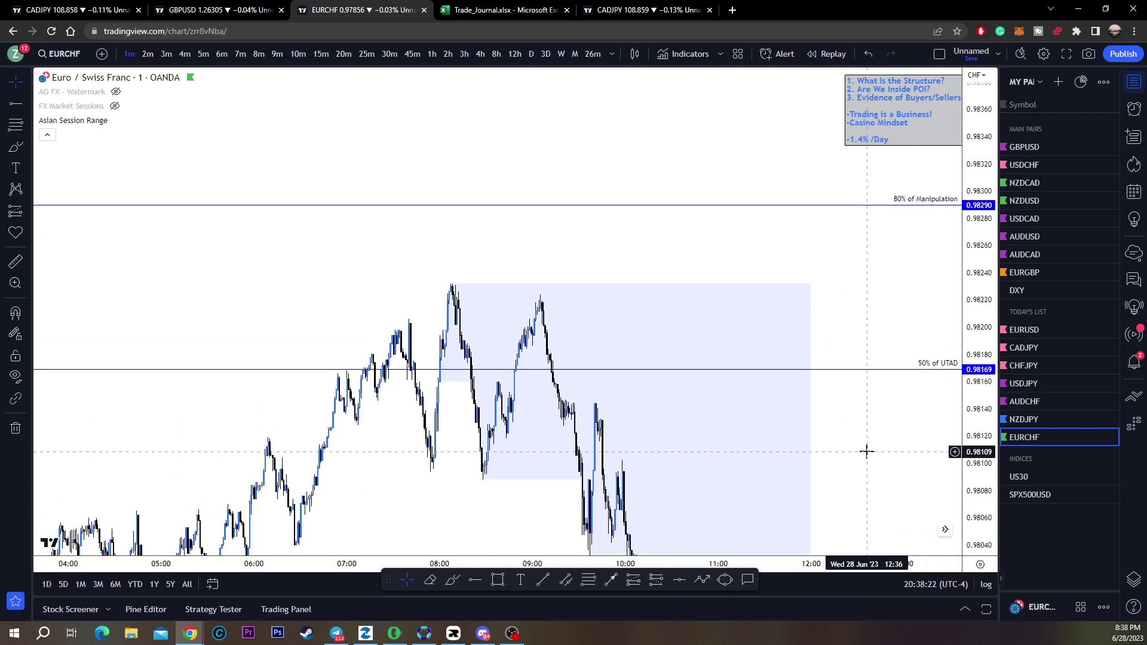
scroll(867, 452, up, 2)
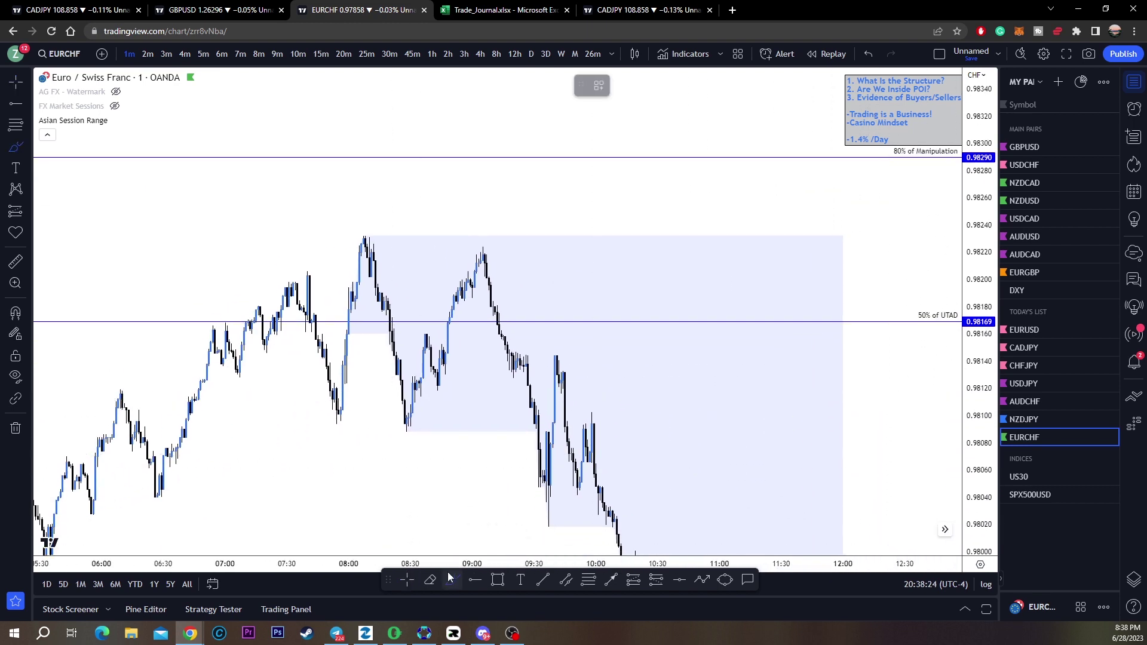
click(451, 579)
drag(232, 385, 302, 341)
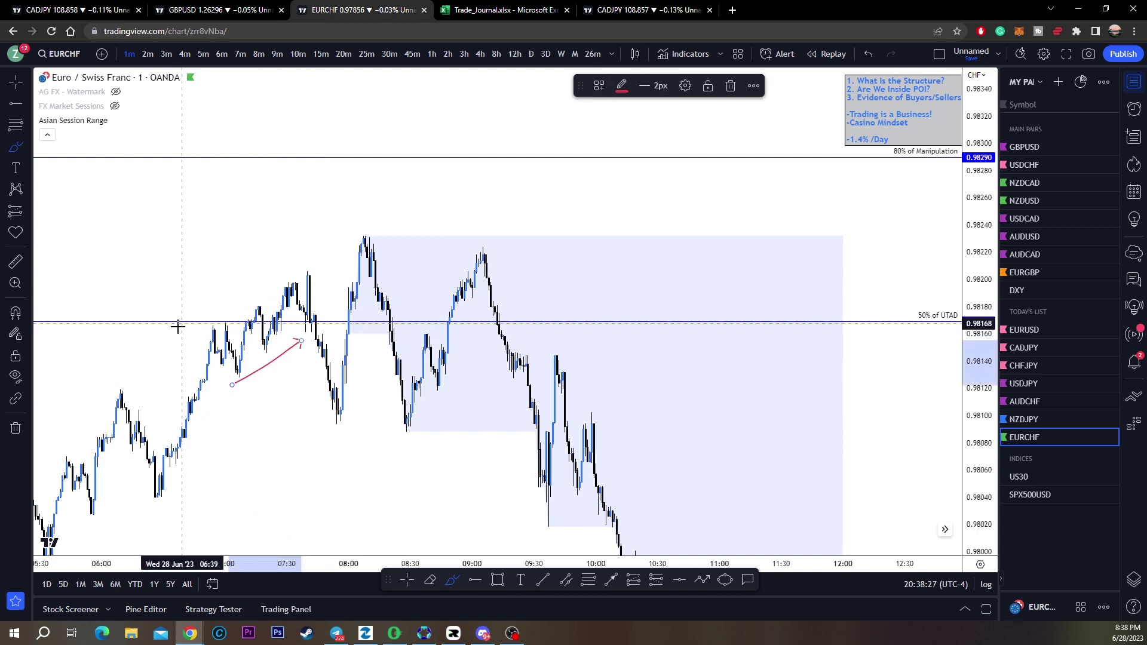
drag(178, 326, 280, 278)
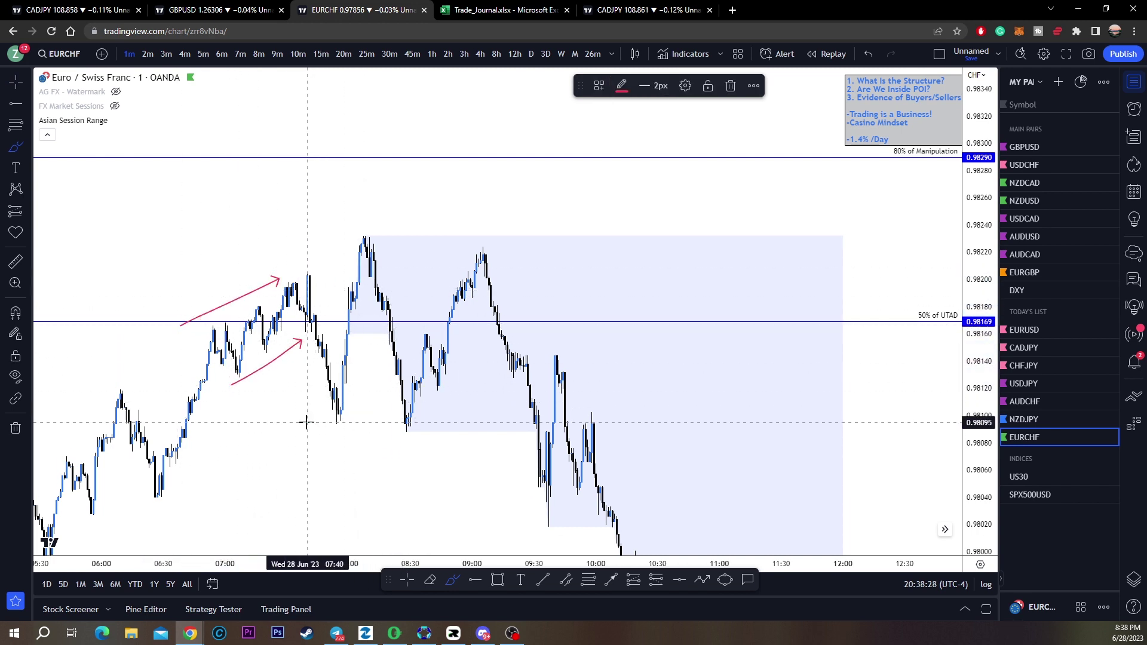
Outline the swing around the 08:00 low and the following high, and label the break below that low "Choch"
mouse_move(308, 423)
mouse_down()
mouse_move(379, 389)
mouse_move(386, 233)
mouse_move(331, 271)
mouse_move(328, 429)
mouse_move(401, 427)
mouse_move(362, 466)
mouse_move(389, 456)
mouse_move(409, 465)
mouse_up()
drag(420, 438, 460, 475)
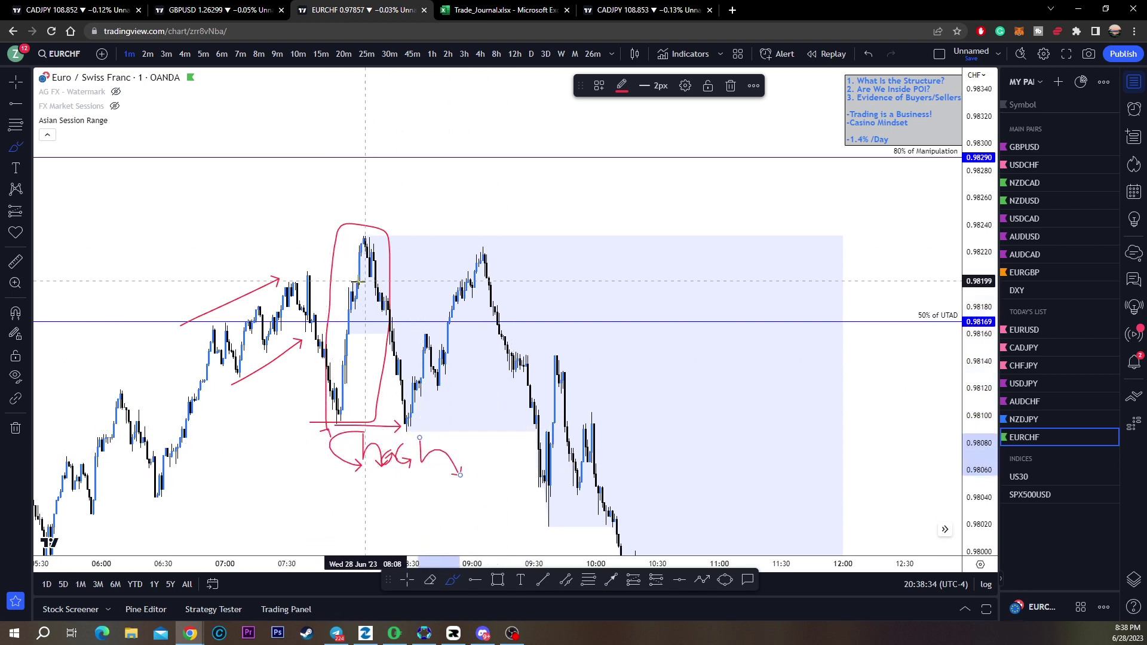
key(Escape)
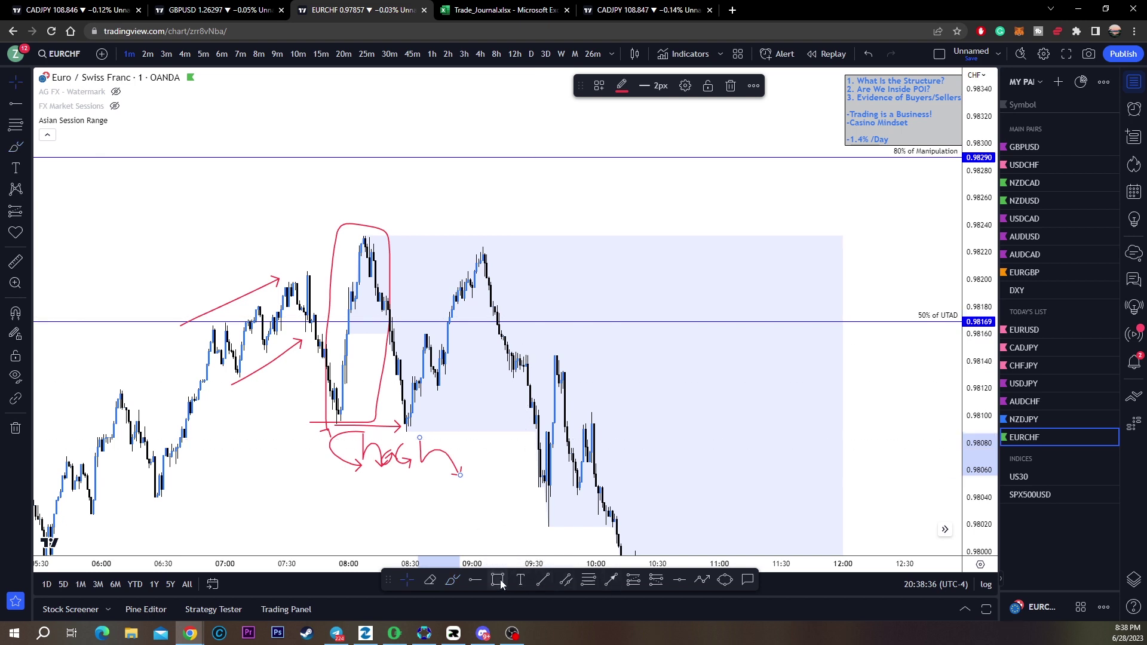
Sketch two horizontal arrows across the outlined swing, one near the 50% of UTAD line and one near its high
click(453, 581)
drag(333, 327, 409, 326)
drag(342, 255, 428, 258)
Undo all the brush marks around the 28 June highs, including the trend arrows, the outline and the label
key(ctrl)
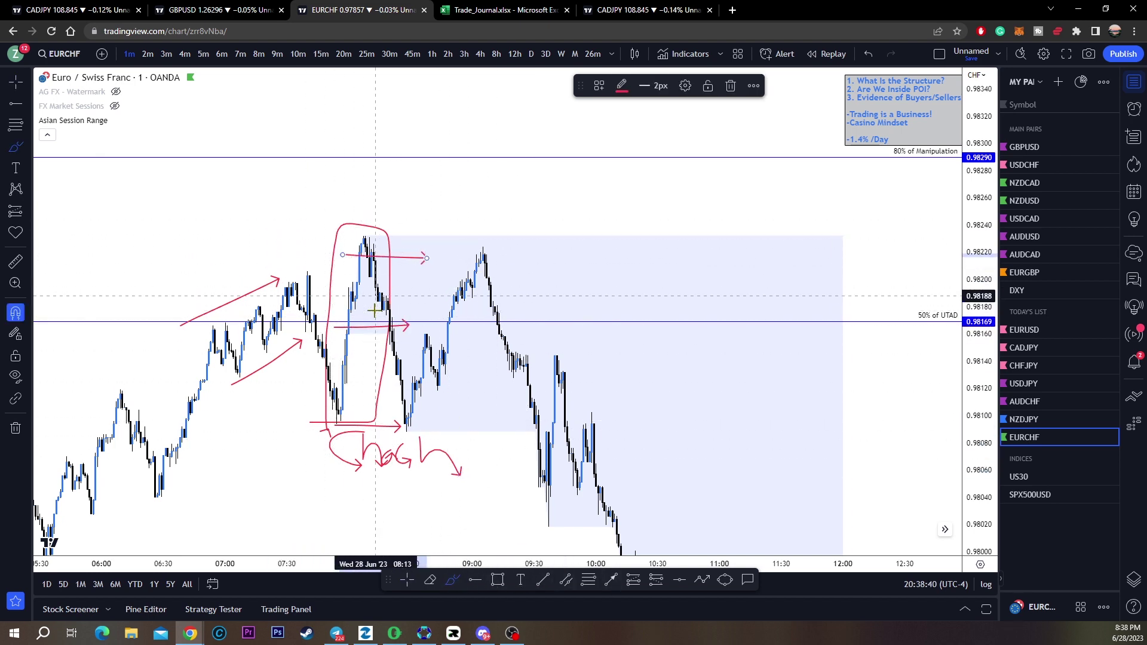
key(ctrl+z)
key(ctrl+z)
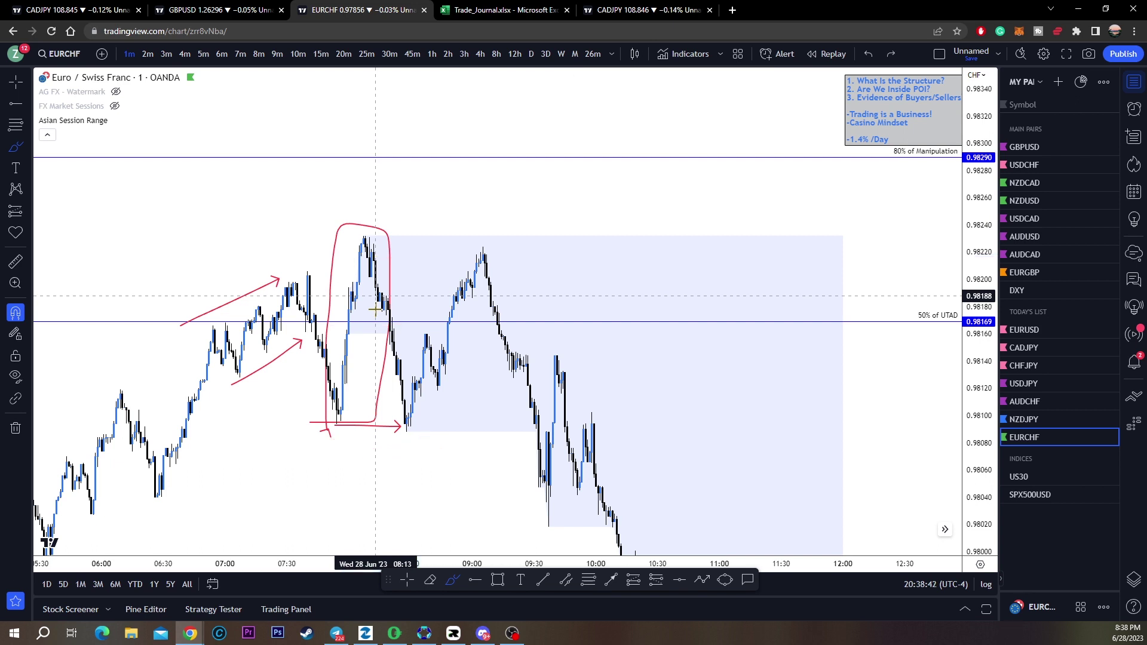
key(ctrl+z)
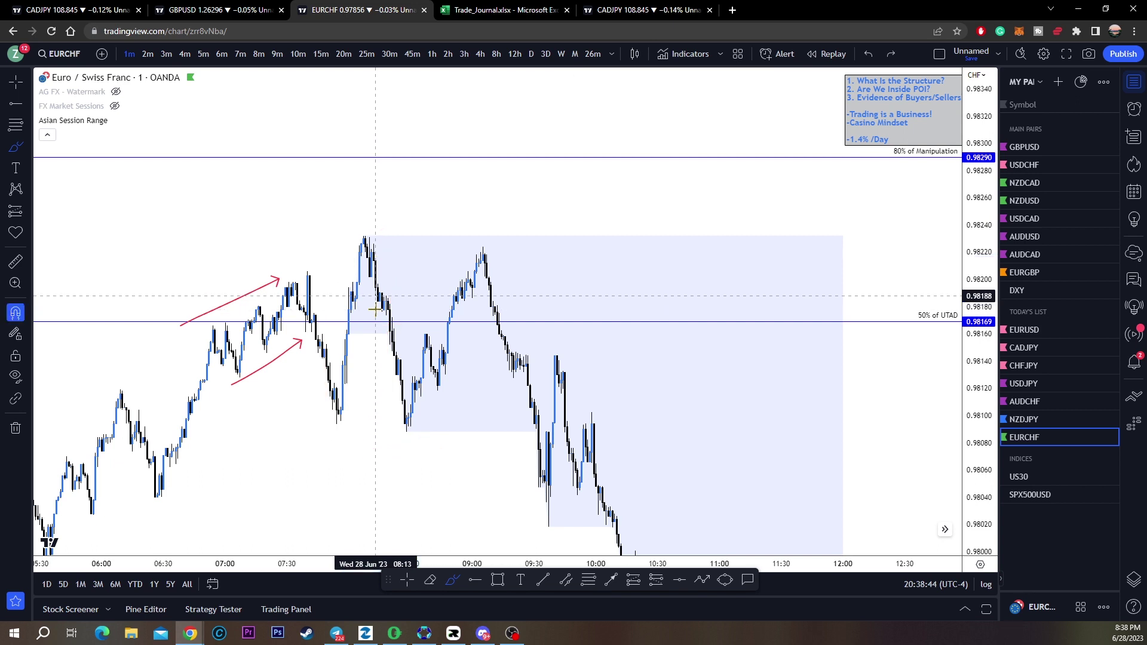
key(ctrl+z)
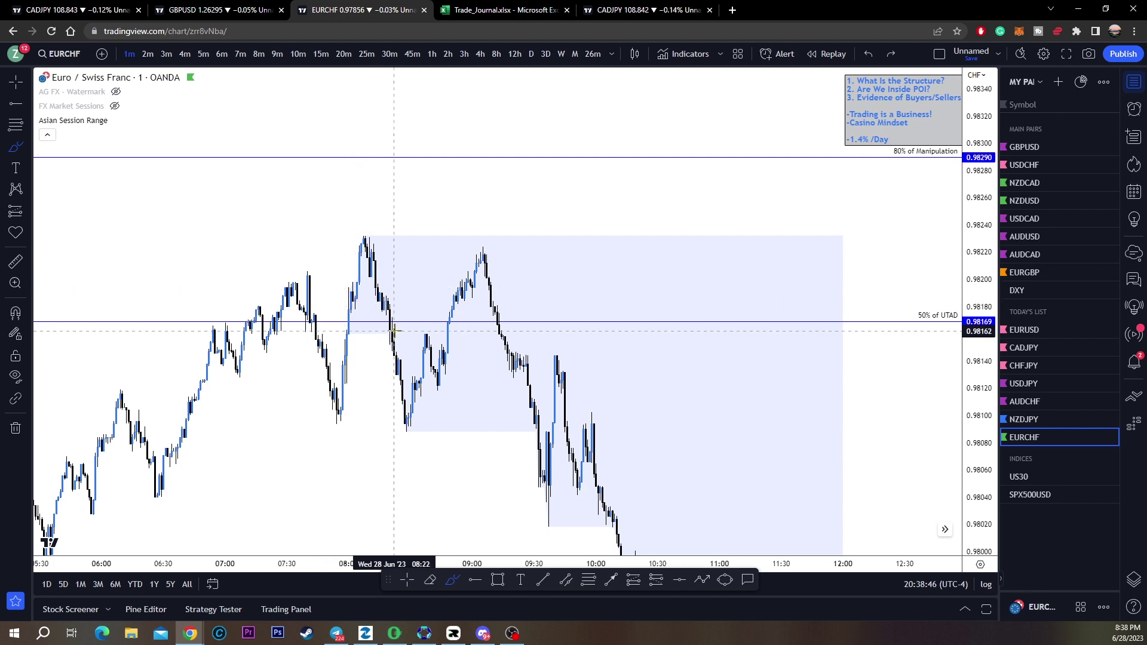
Circle the 08:00 swing, sketch an arrow across its upper half, and trace the decline from the 09:05 high to about 09:30
mouse_move(390, 259)
mouse_down()
mouse_move(335, 241)
mouse_move(311, 376)
mouse_move(397, 281)
mouse_move(399, 216)
mouse_up()
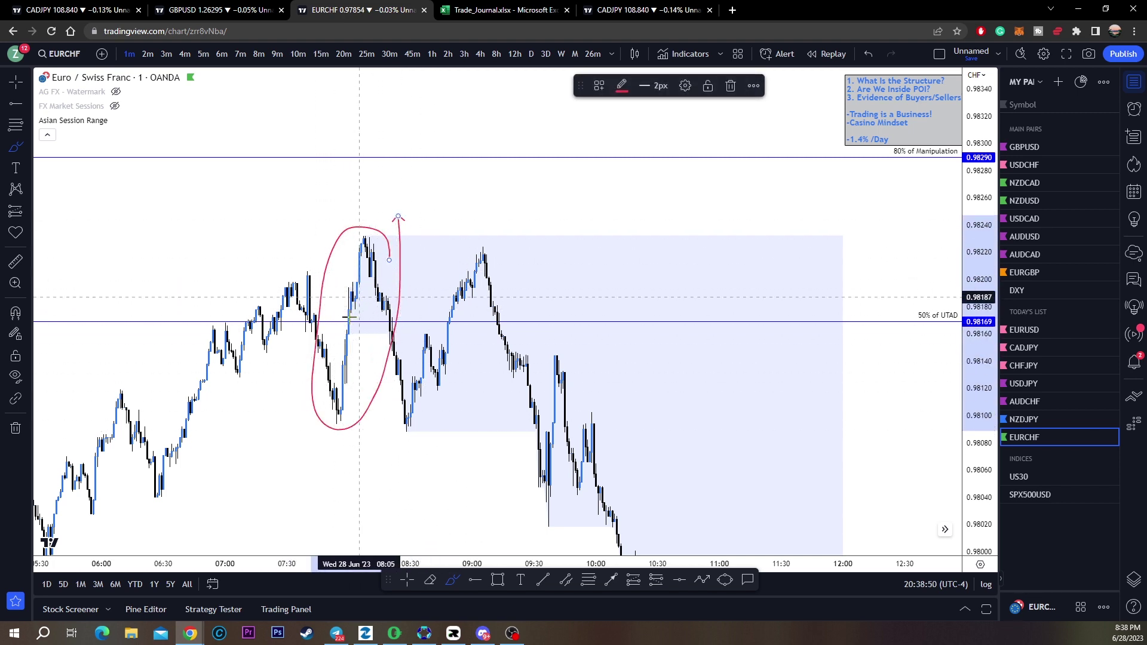
drag(343, 280, 405, 283)
mouse_move(513, 258)
mouse_down()
mouse_move(450, 311)
mouse_move(515, 248)
mouse_move(540, 468)
mouse_up()
click(730, 86)
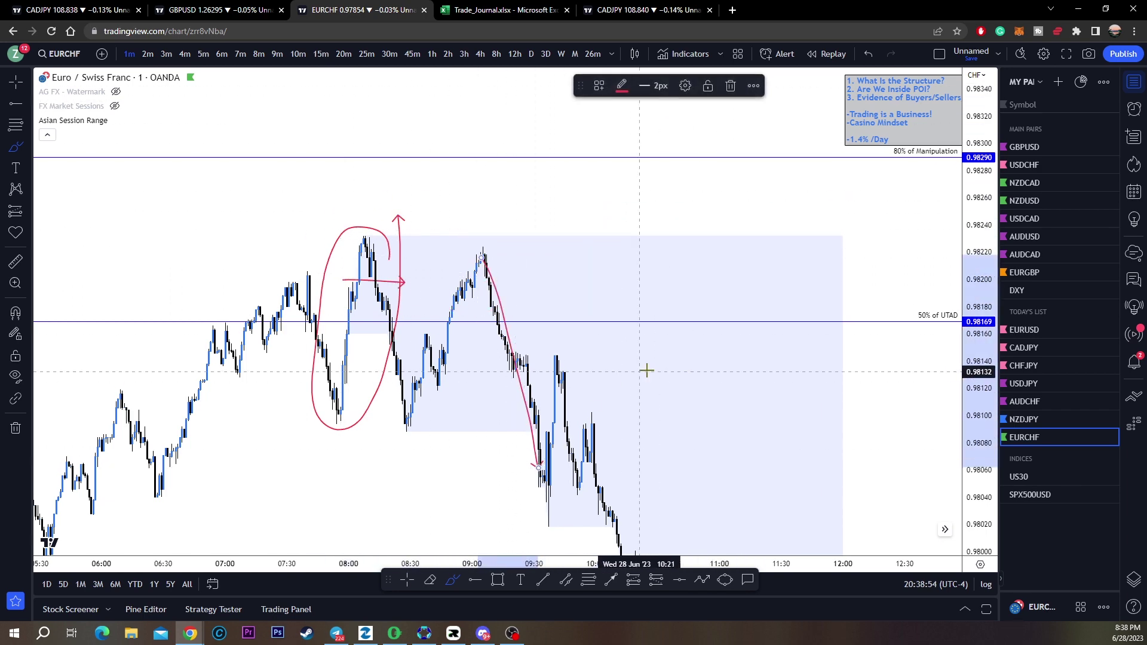
Frame the 27–28 June price action to examine the marked swing and the decline from the 50% of UTAD line
scroll(837, 368, down, 12)
drag(980, 322, 980, 538)
scroll(843, 453, down, 6)
drag(844, 454, 645, 423)
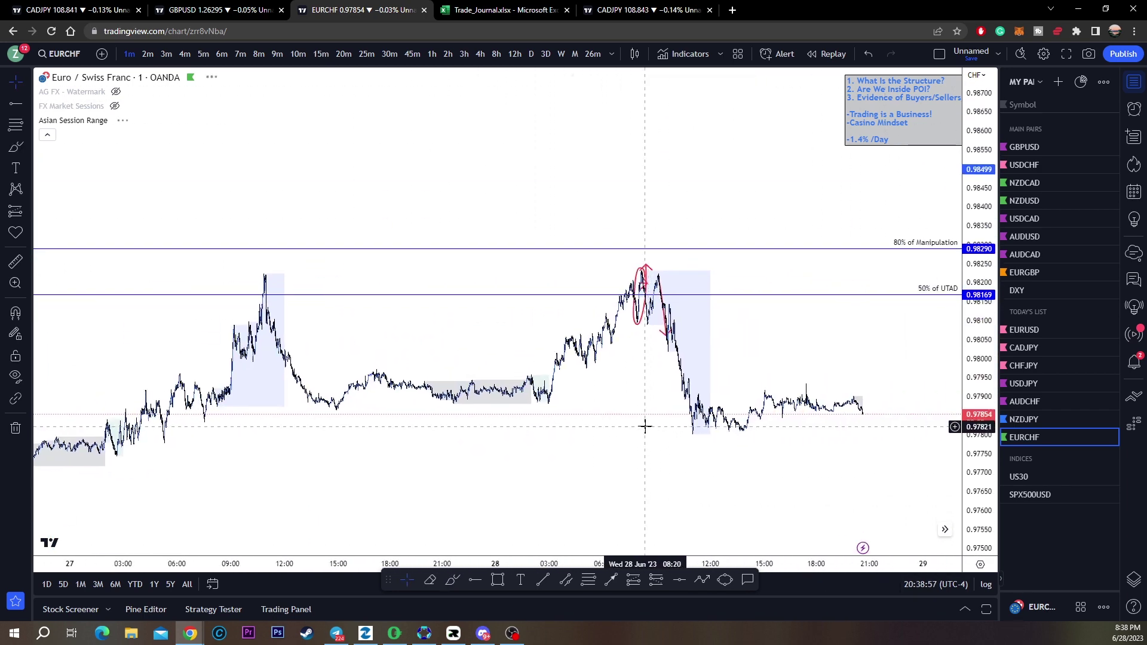